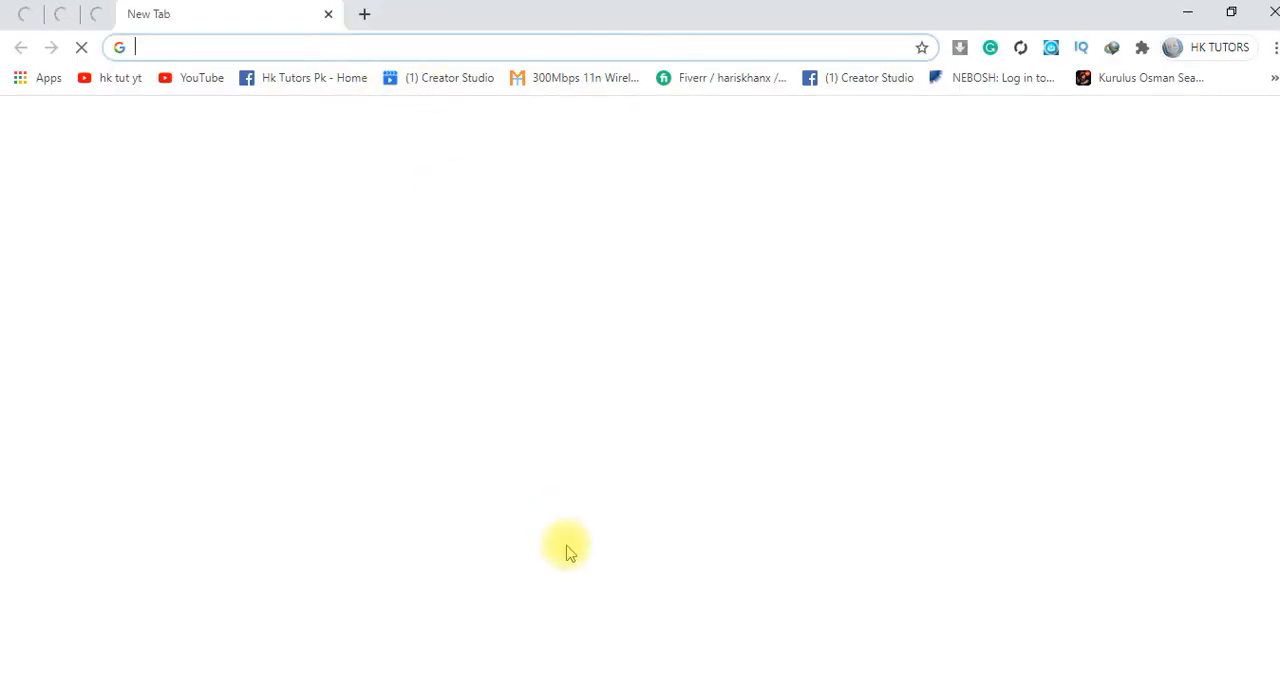
Search Google for "autocad 2021 system requirements" and examine the CPU requirement in the featured result
{"action": "type", "text": "auto"}
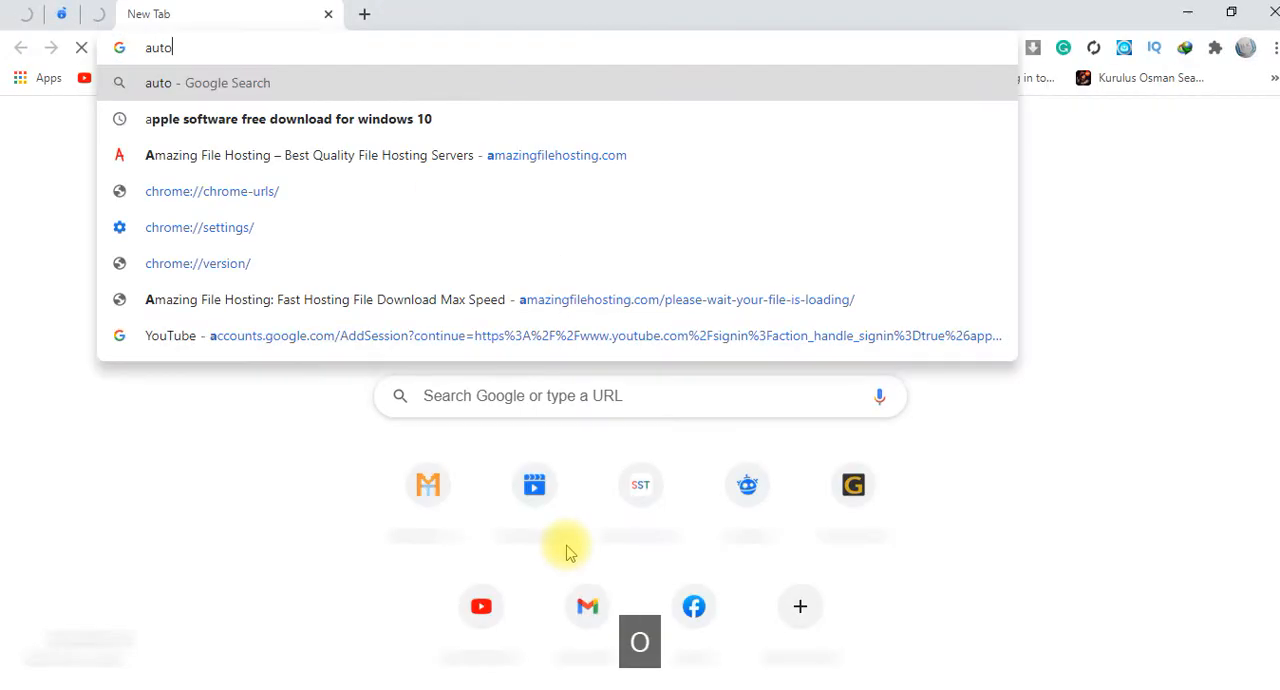
{"action": "type", "text": "cad 2021"}
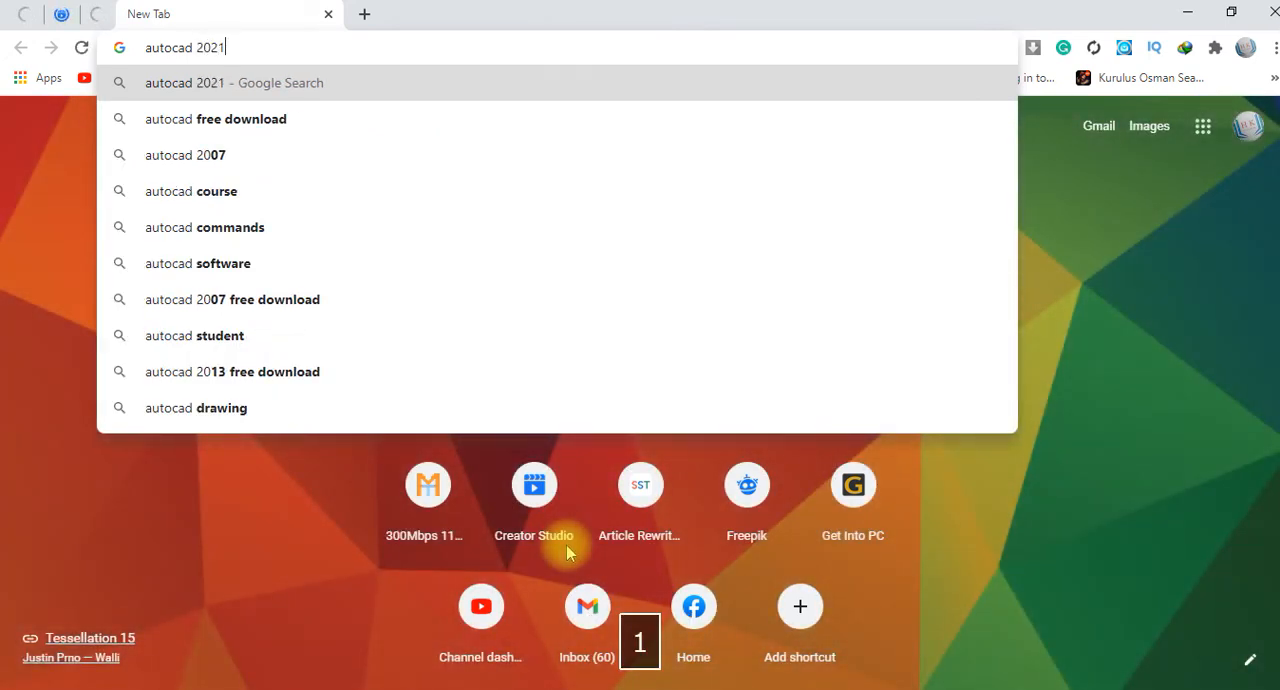
{"action": "key", "text": "Down"}
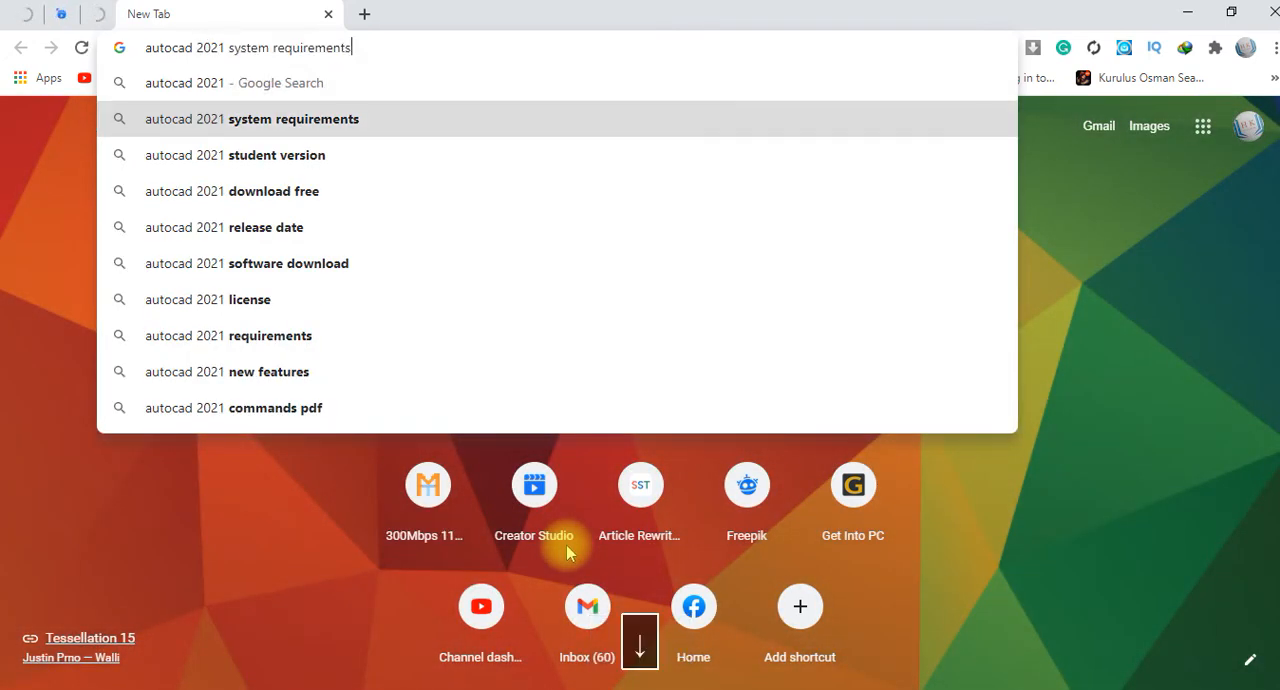
{"action": "key", "text": "Return"}
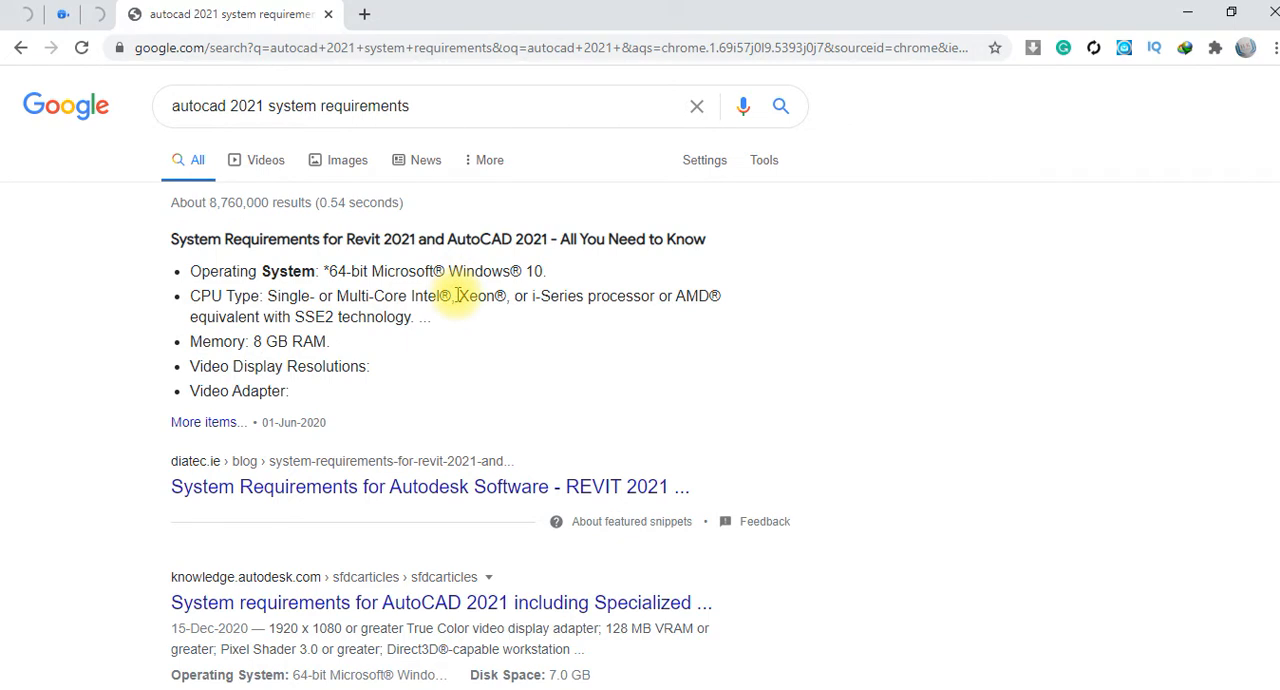
{"action": "left_click_drag", "start_coordinate": [413, 296], "coordinate": [497, 296]}
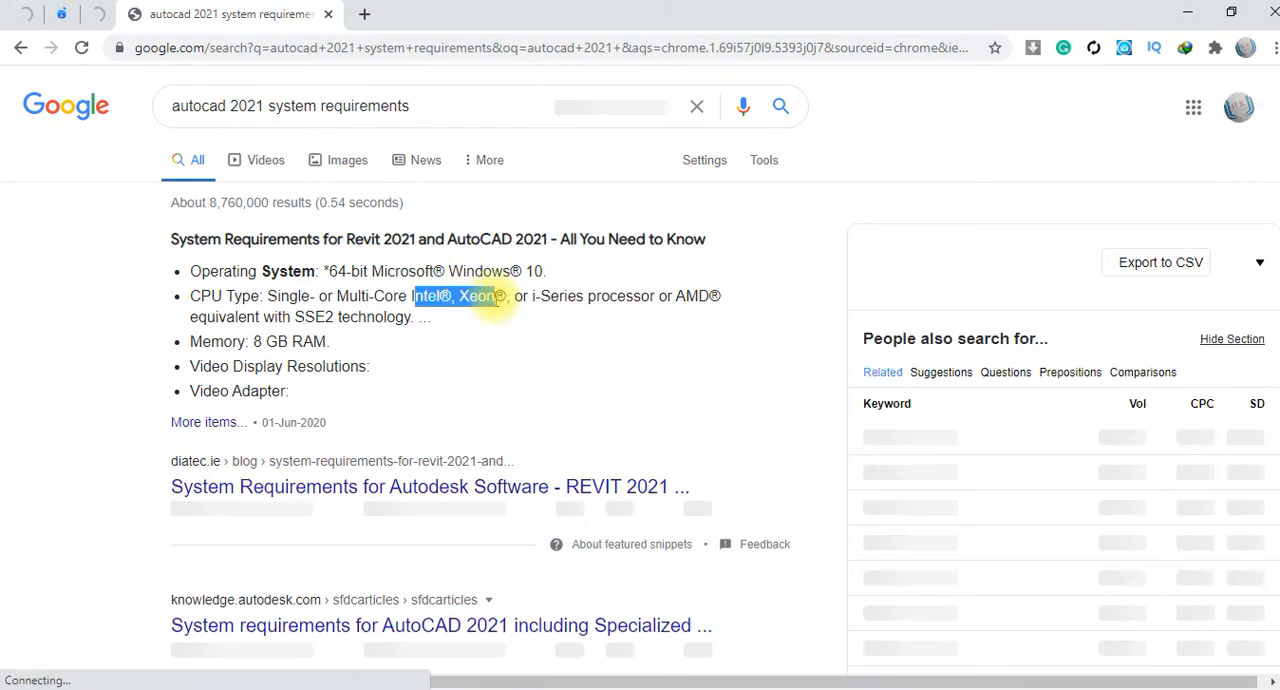
{"action": "left_click", "coordinate": [616, 360]}
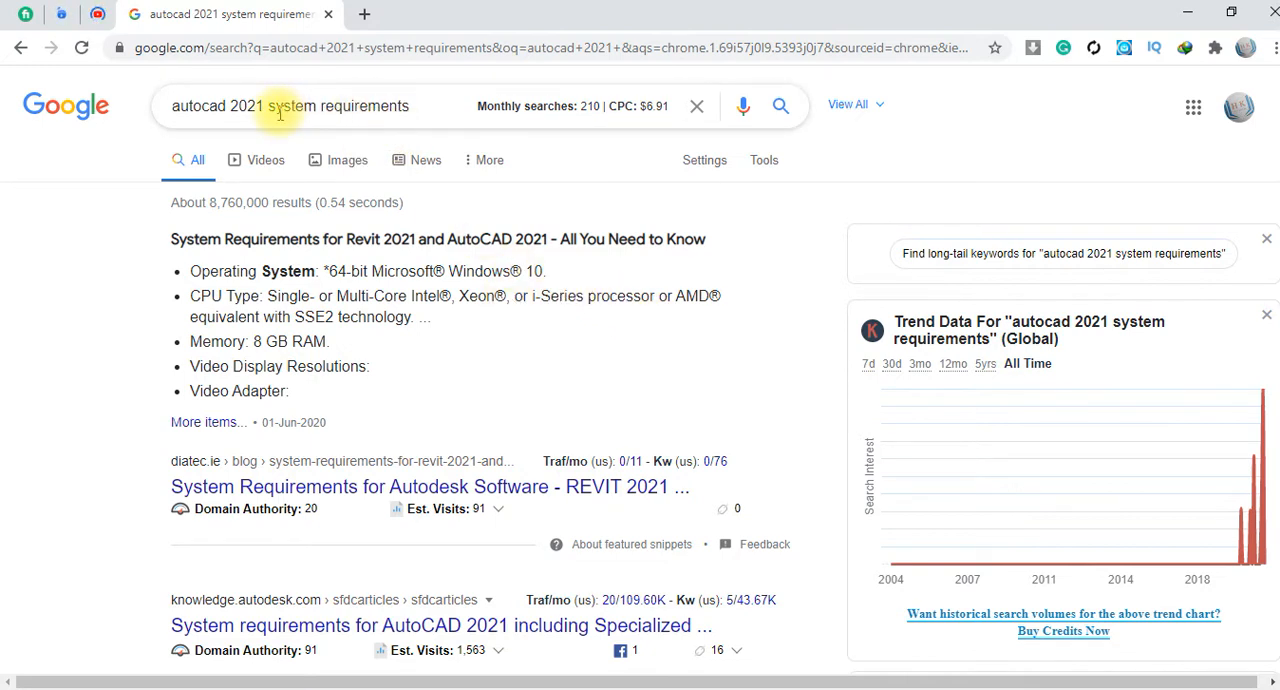
Change the search to "autocad 2021 license" and look through the results
{"action": "left_click_drag", "start_coordinate": [279, 110], "coordinate": [423, 109]}
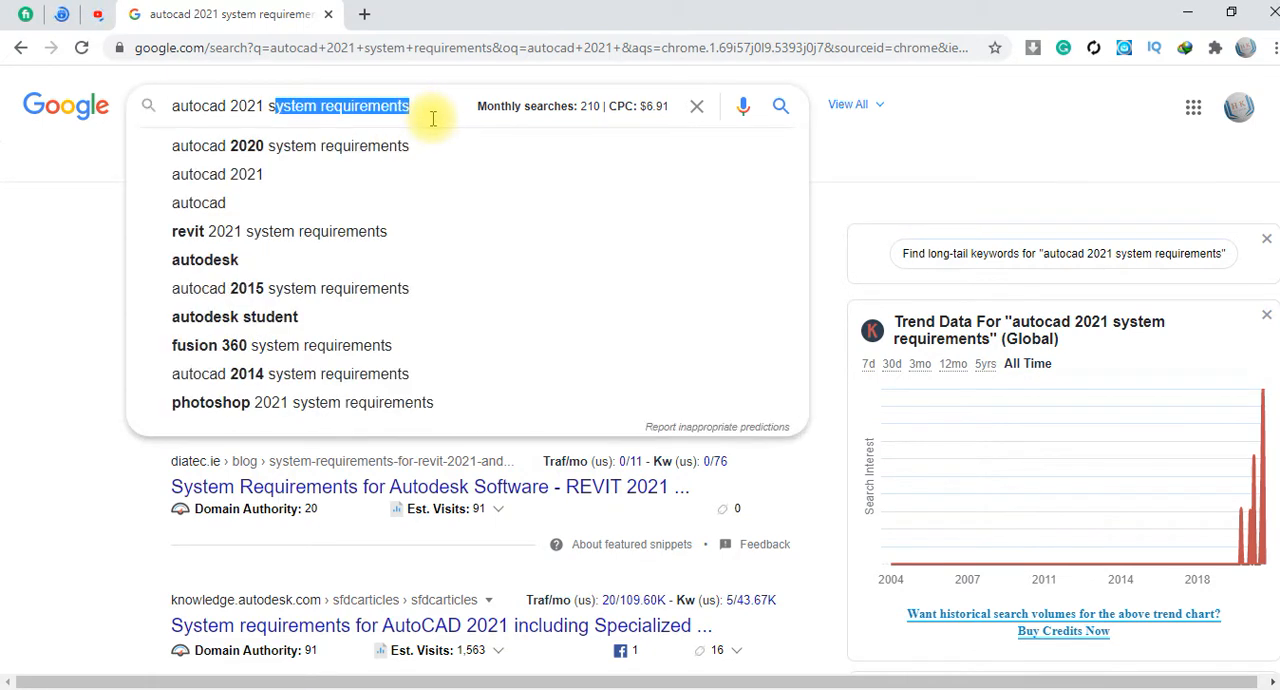
{"action": "key", "text": "BackSpace"}
{"action": "key", "text": "BackSpace"}
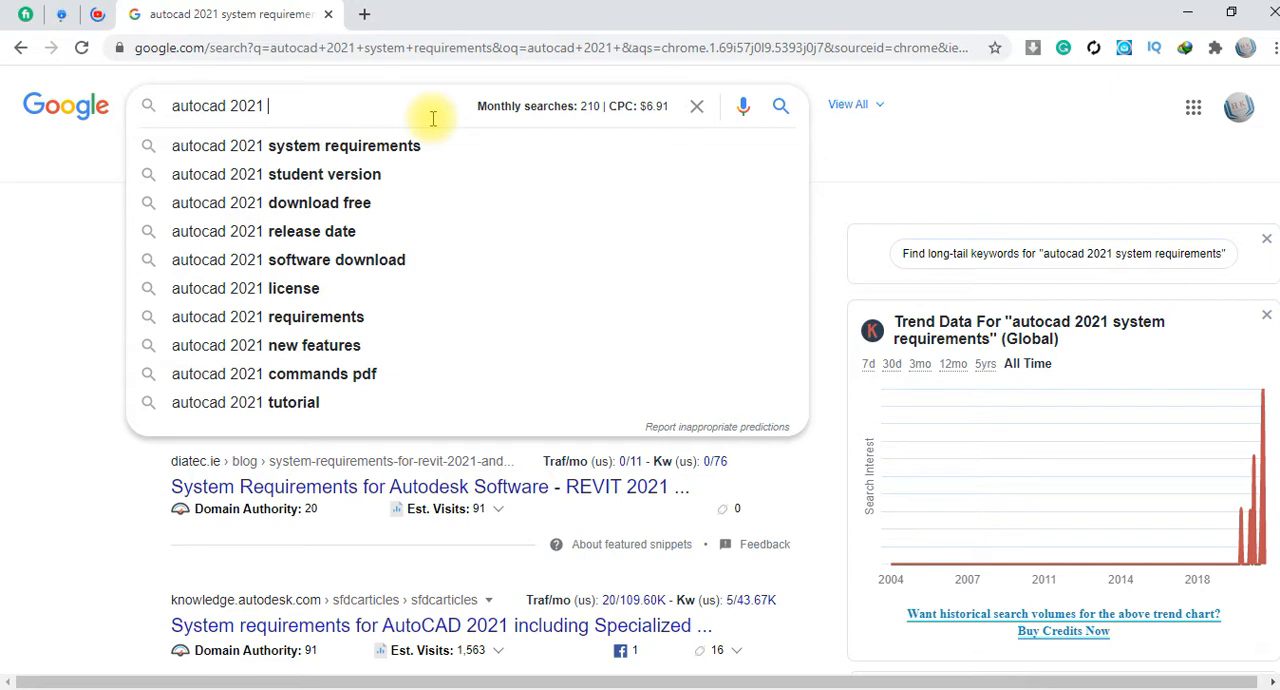
{"action": "left_click", "coordinate": [342, 288]}
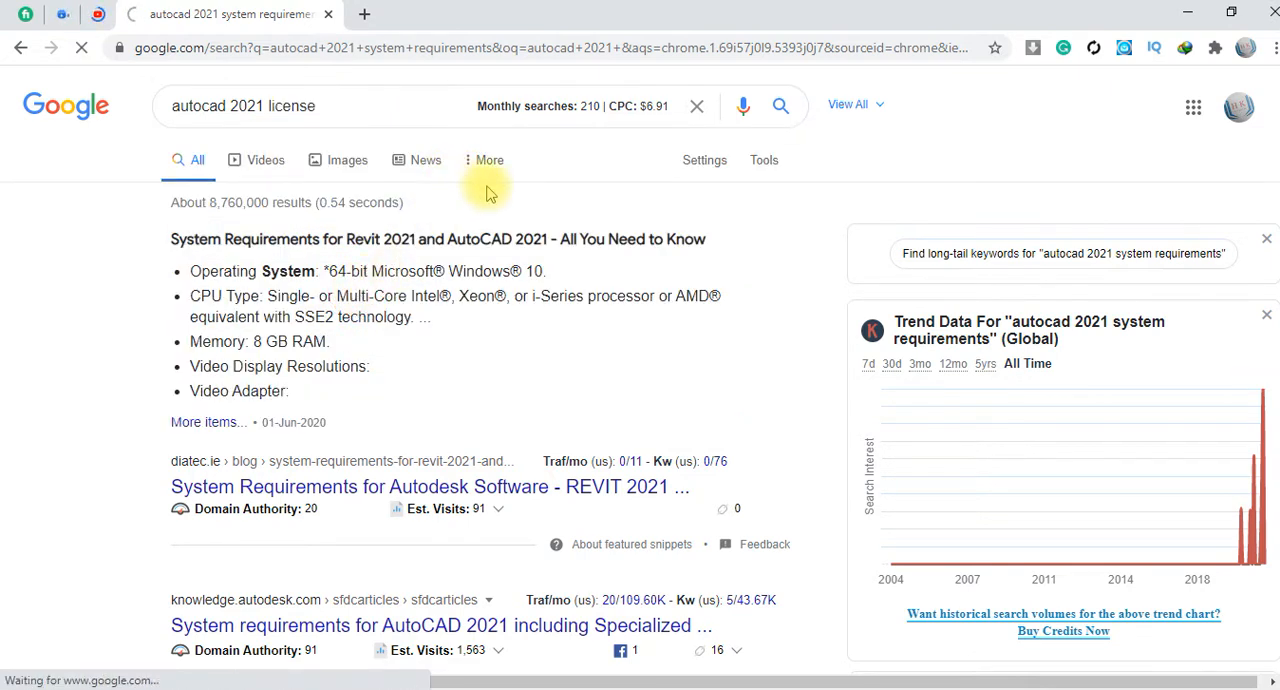
{"action": "scroll", "coordinate": [920, 306], "scroll_direction": "down", "scroll_amount": 4}
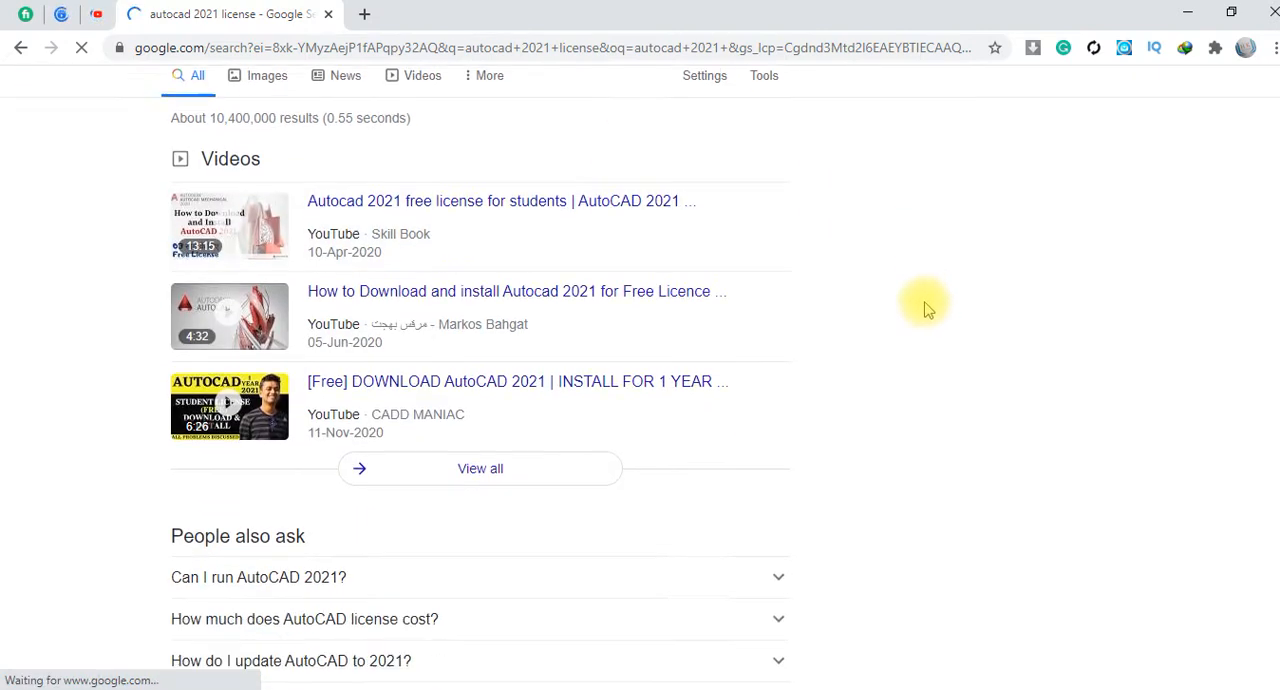
{"action": "scroll", "coordinate": [912, 306], "scroll_direction": "down", "scroll_amount": 1}
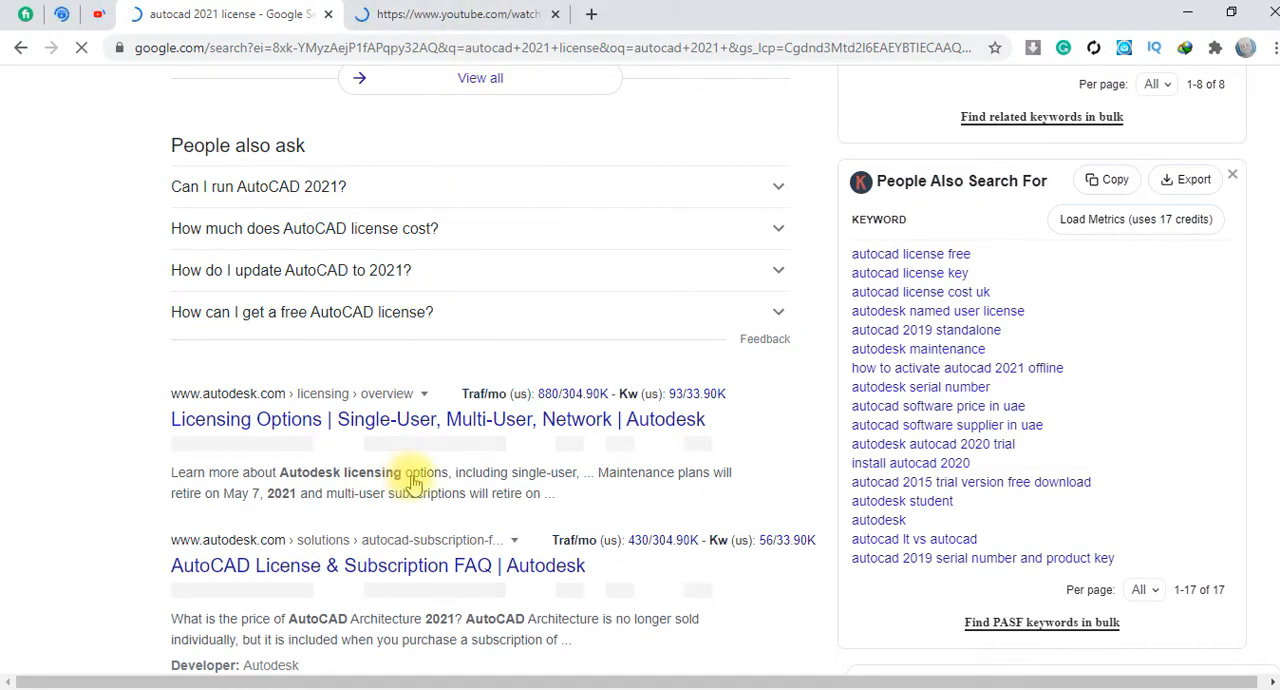
{"action": "left_click", "coordinate": [427, 24]}
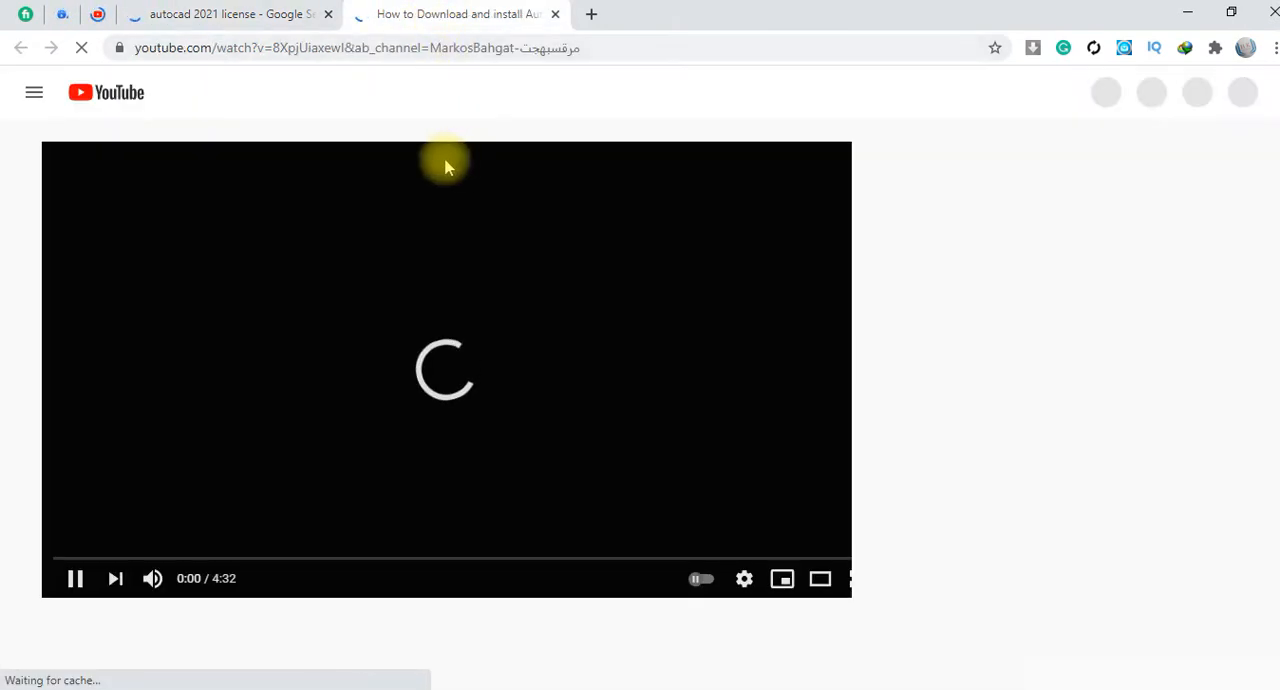
{"action": "left_click", "coordinate": [299, 16]}
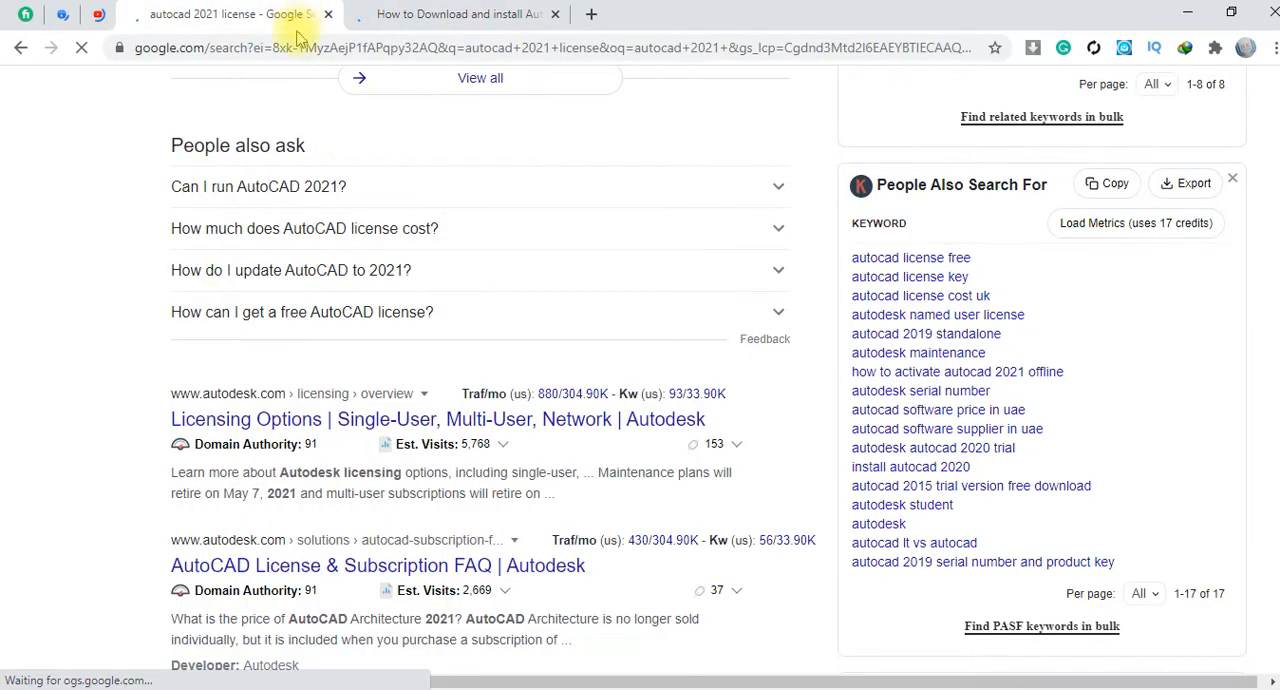
{"action": "middle_click", "coordinate": [426, 21]}
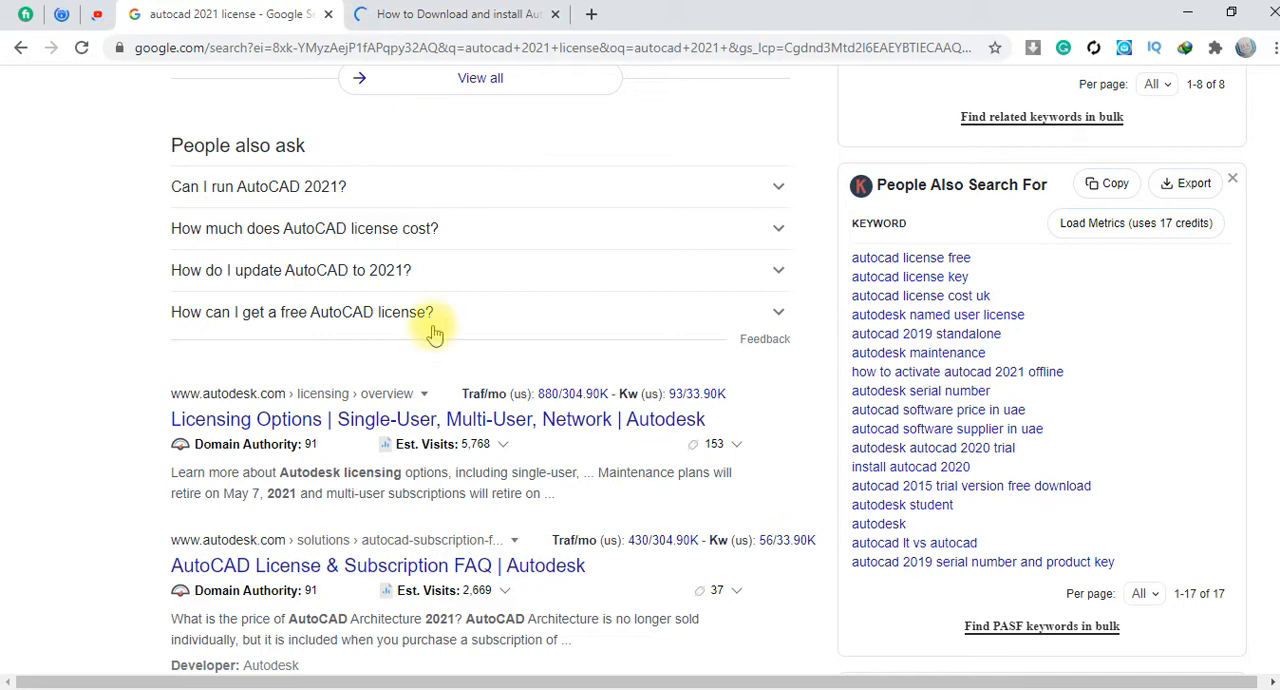
Open Autodesk's Licensing Options result in a new tab and review the Standard, Premium, Enterprise and Education plans
{"action": "left_click", "coordinate": [419, 415]}
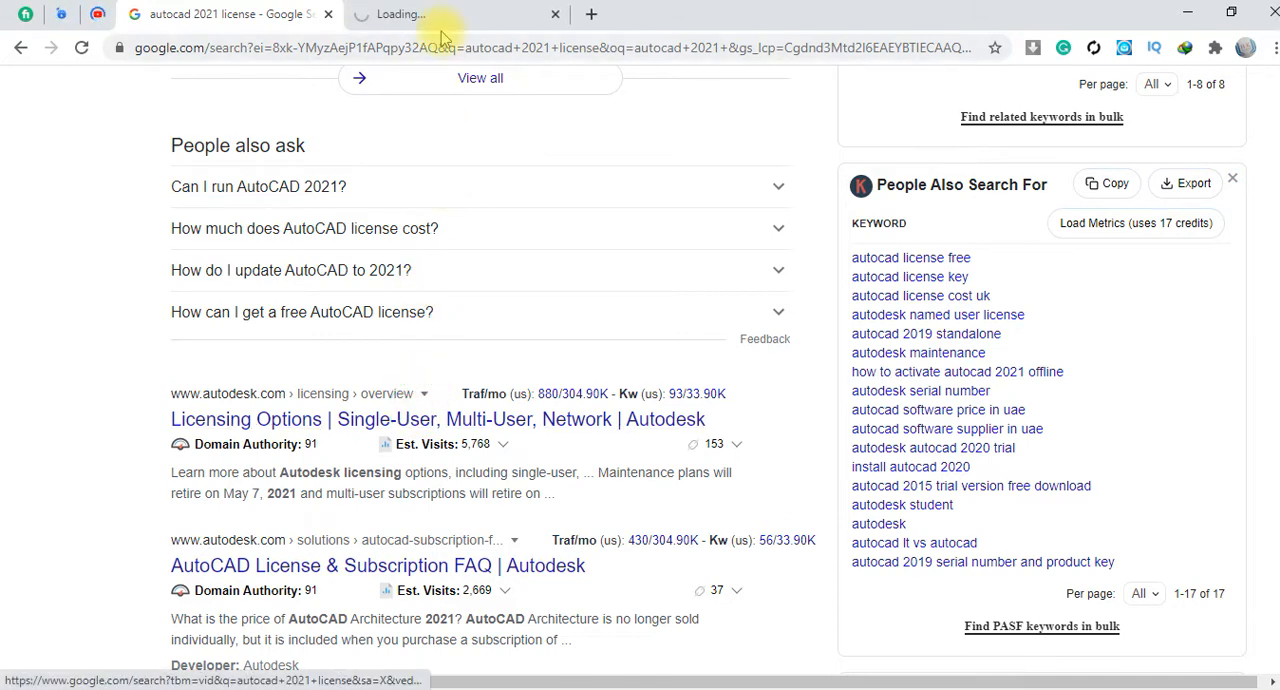
{"action": "left_click", "coordinate": [450, 26]}
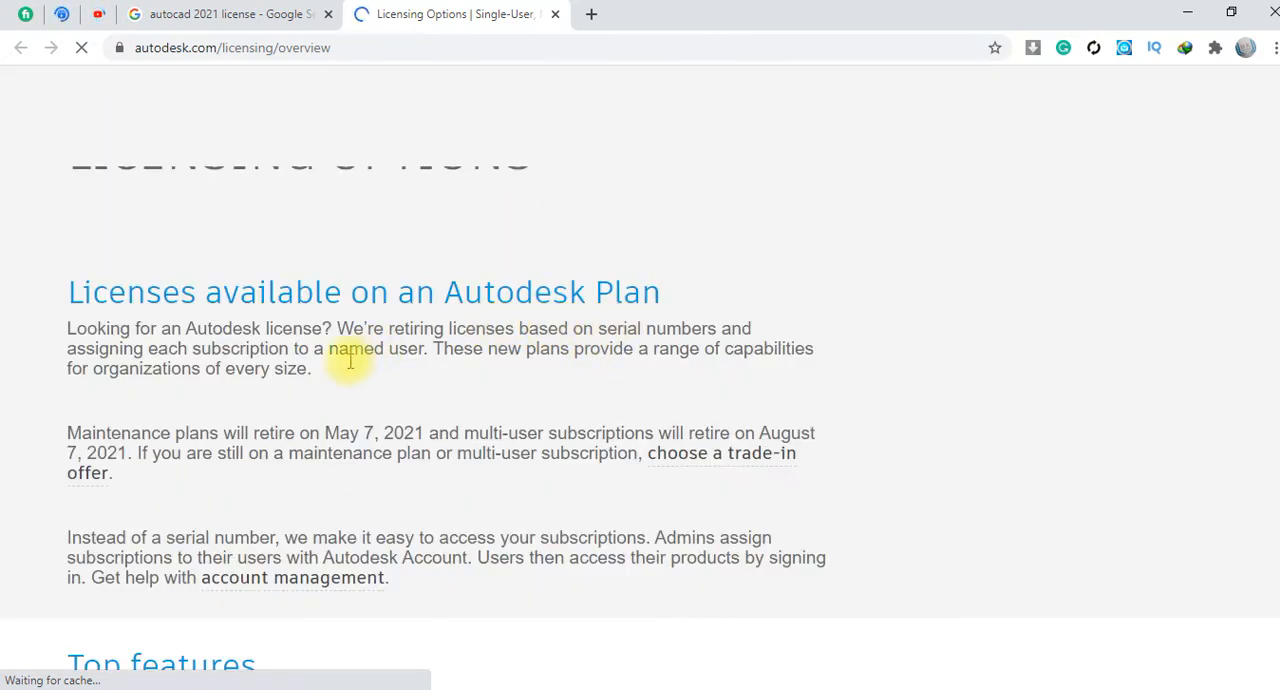
{"action": "scroll", "coordinate": [390, 428], "scroll_direction": "down", "scroll_amount": 1}
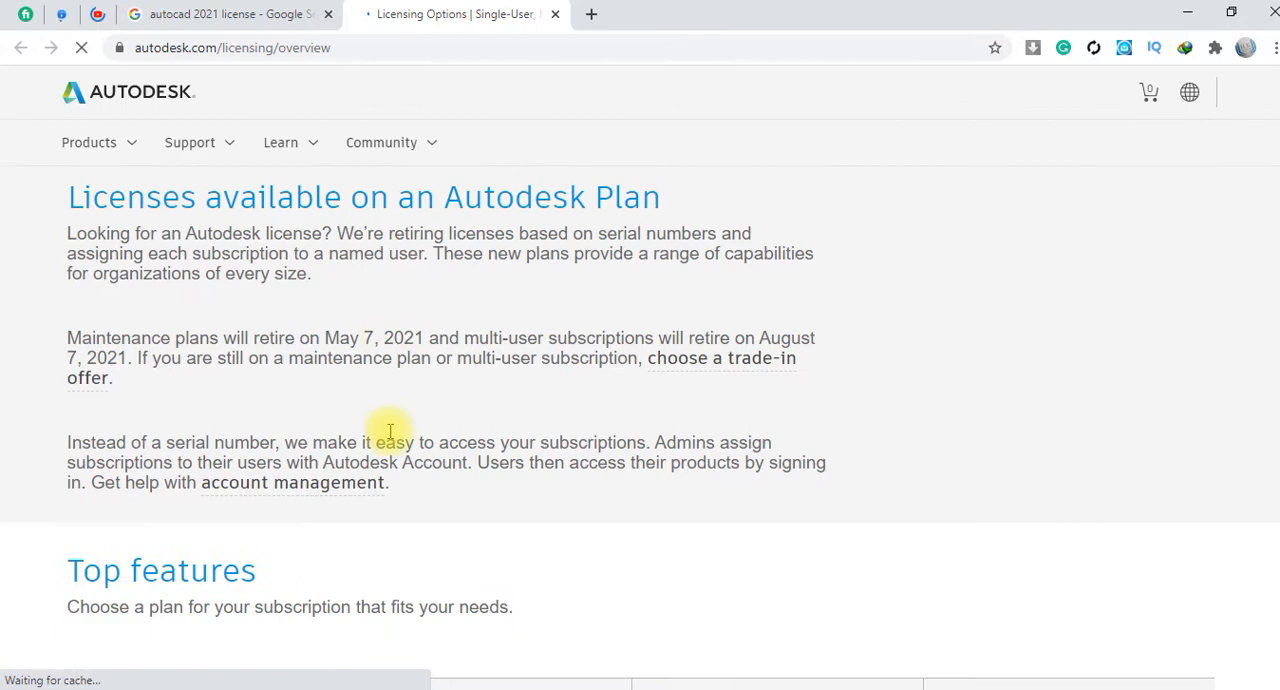
{"action": "scroll", "coordinate": [390, 420], "scroll_direction": "down", "scroll_amount": 4}
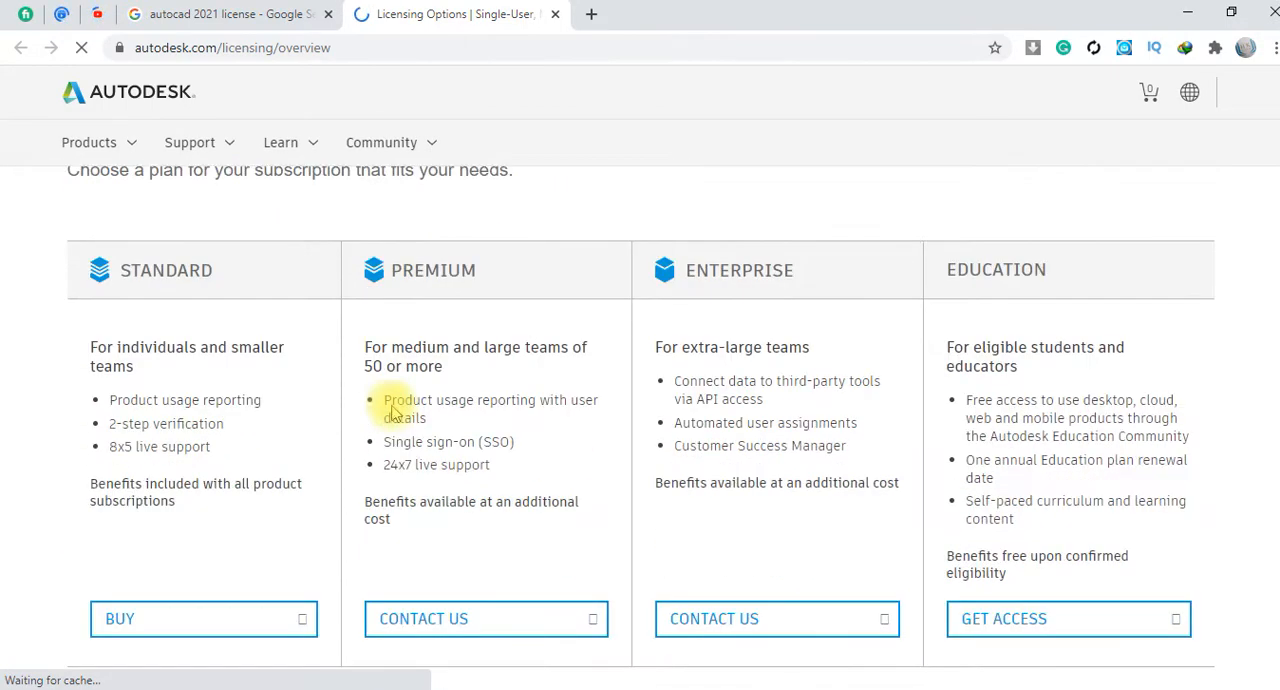
{"action": "scroll", "coordinate": [250, 360], "scroll_direction": "up", "scroll_amount": 1}
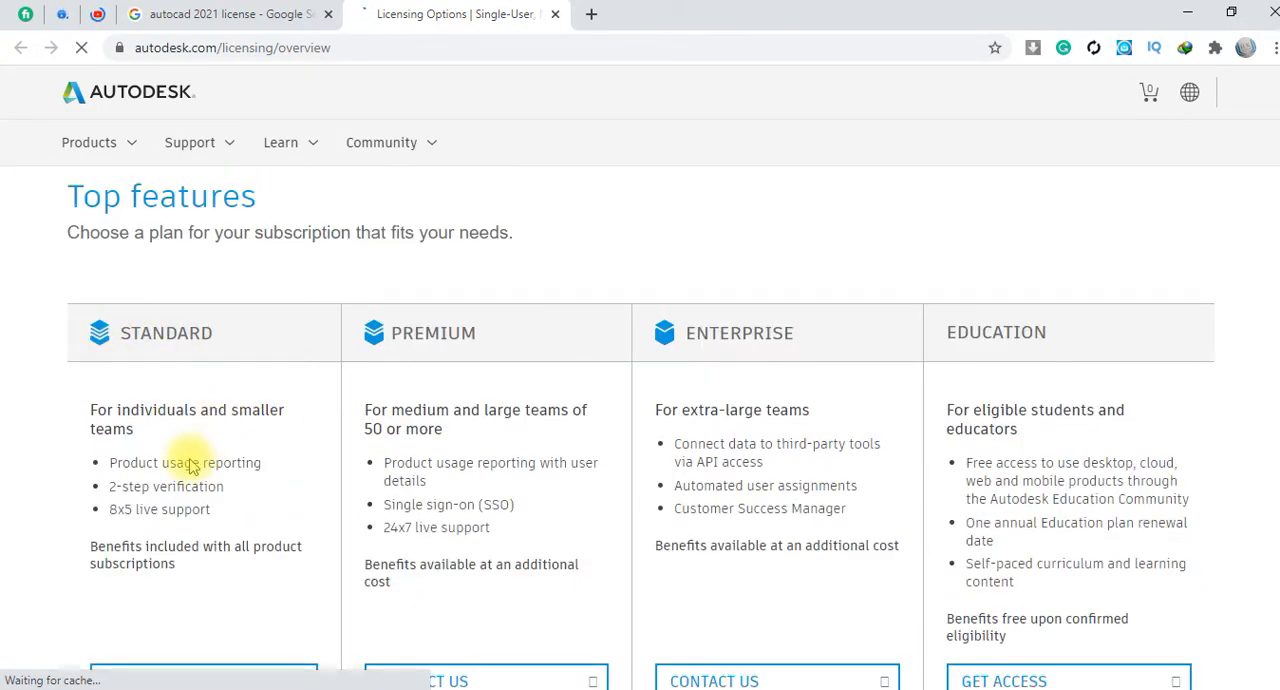
{"action": "scroll", "coordinate": [387, 325], "scroll_direction": "down", "scroll_amount": 1}
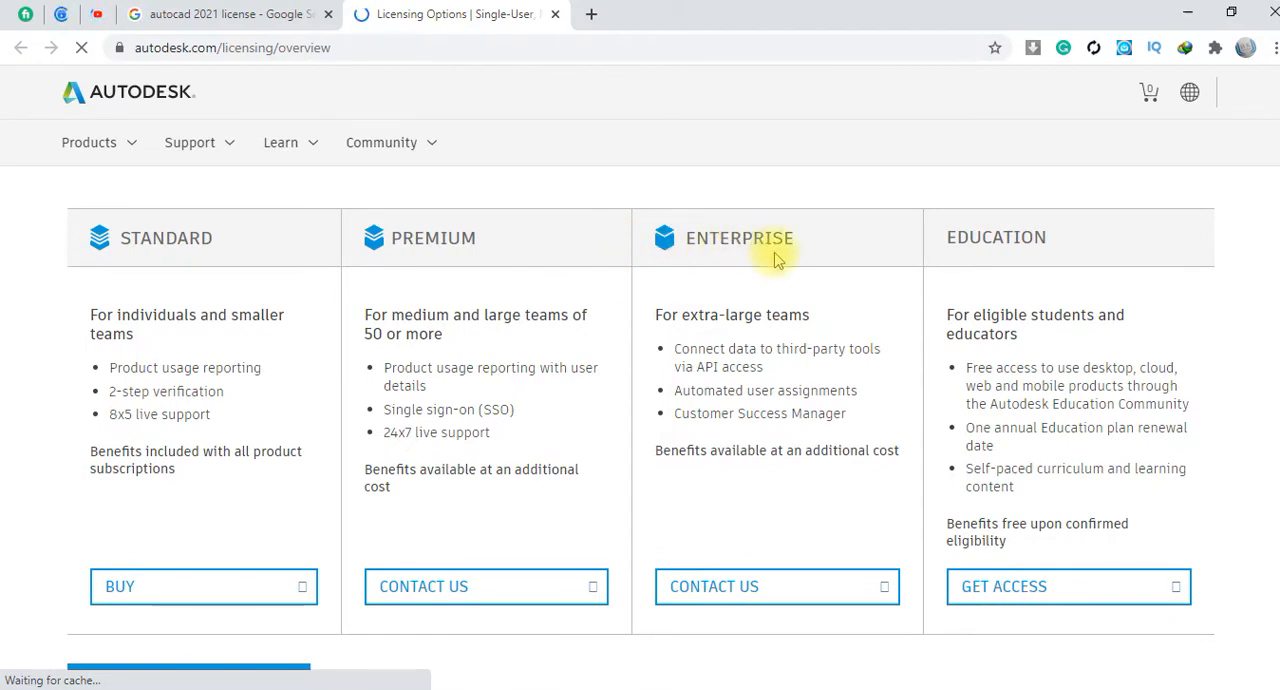
{"action": "left_click", "coordinate": [700, 314]}
{"action": "left_click_drag", "start_coordinate": [788, 312], "coordinate": [790, 305]}
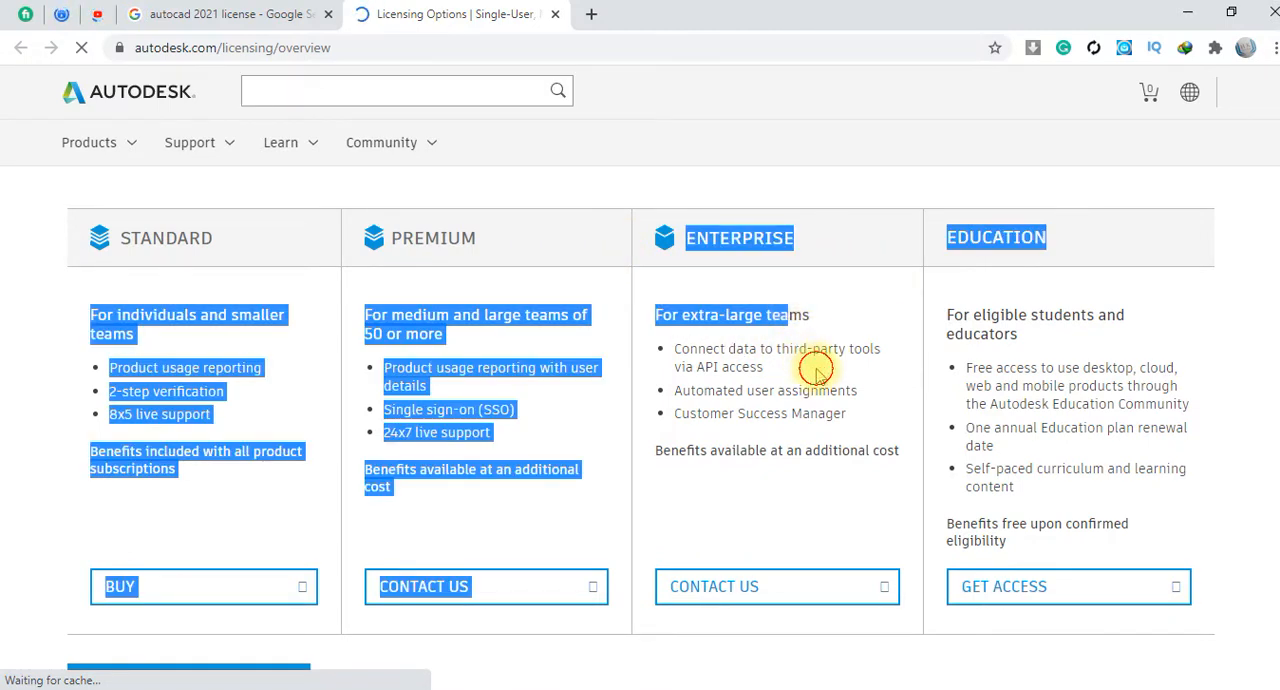
{"action": "left_click", "coordinate": [818, 368]}
{"action": "scroll", "coordinate": [815, 368], "scroll_direction": "down", "scroll_amount": 2}
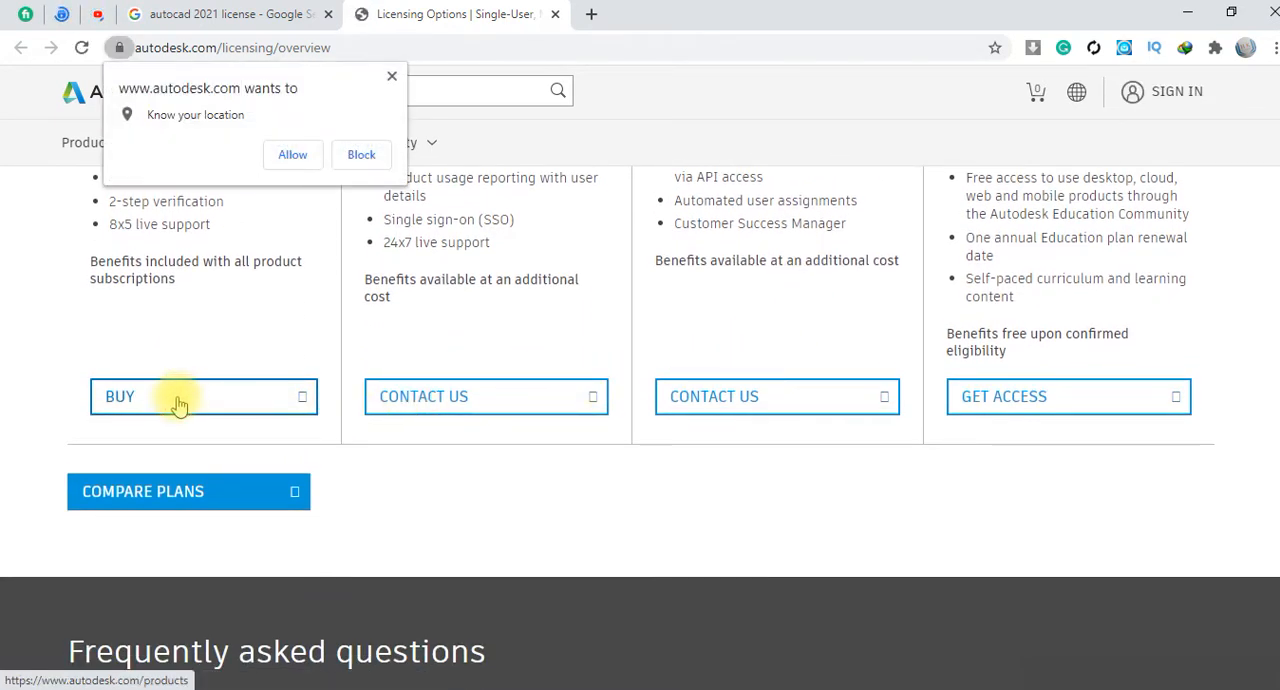
Dismiss the location request, open the products page for buying the Standard plan, and filter the products by Architecture
{"action": "left_click", "coordinate": [391, 77]}
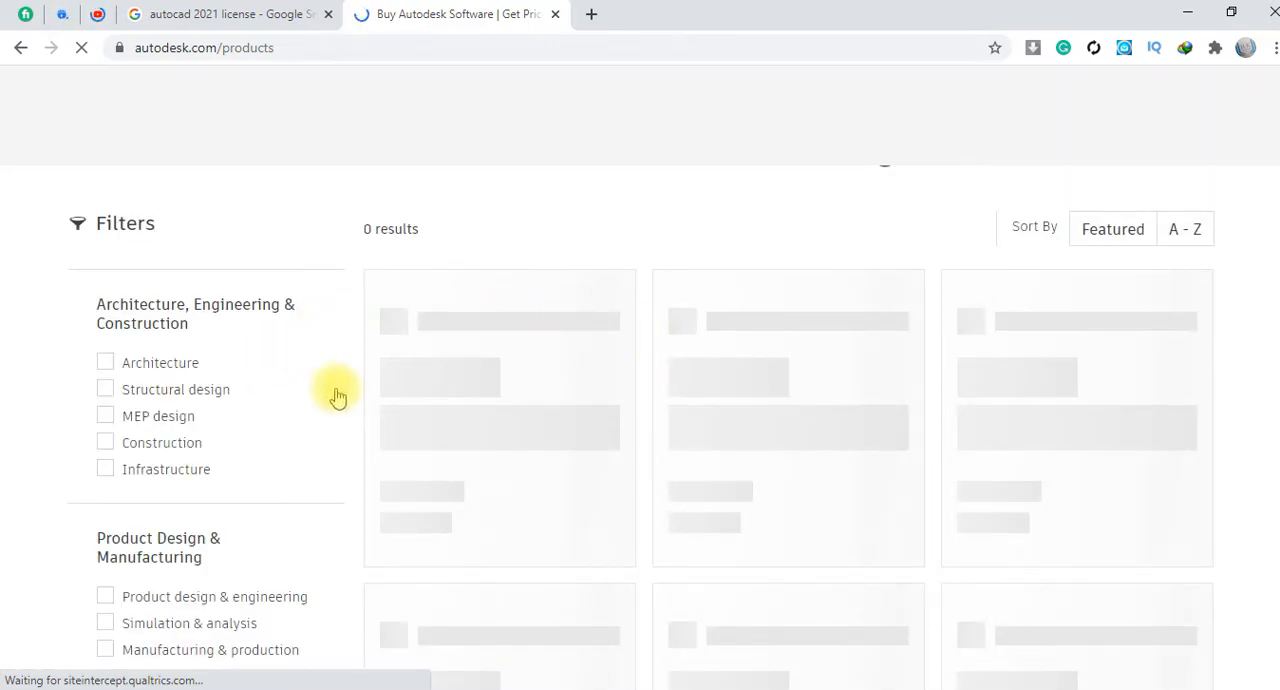
{"action": "left_click", "coordinate": [102, 516]}
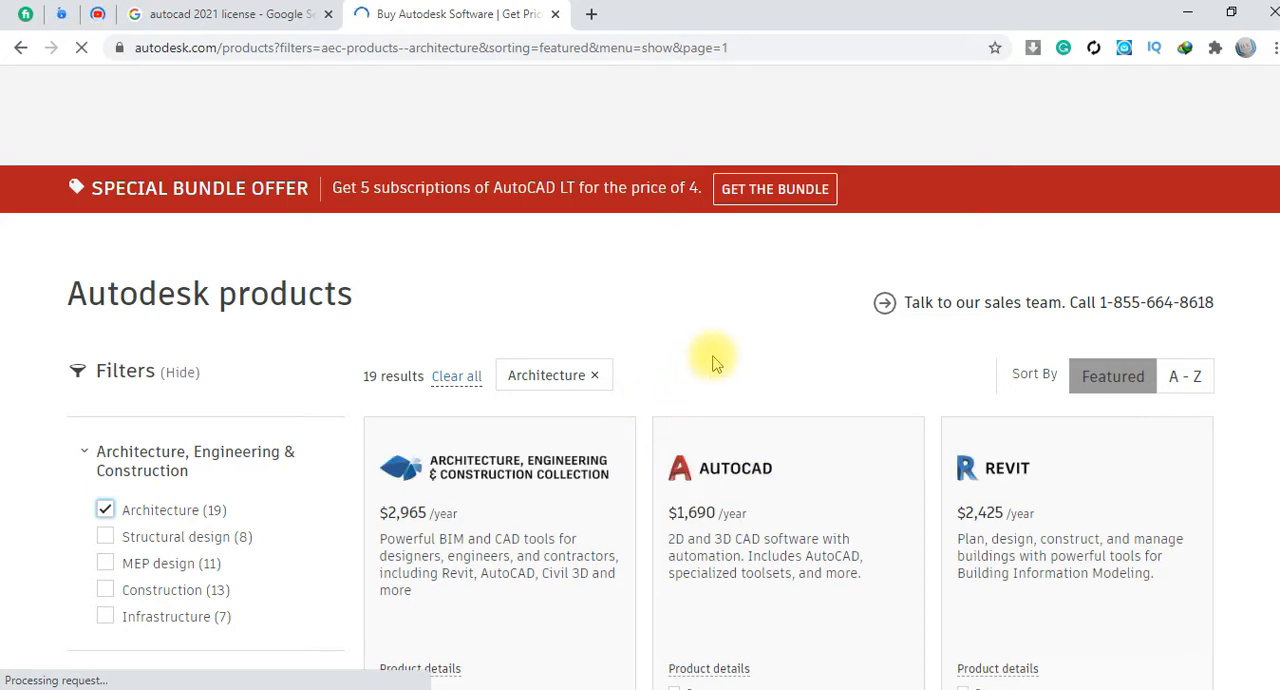
{"action": "scroll", "coordinate": [715, 358], "scroll_direction": "down", "scroll_amount": 2}
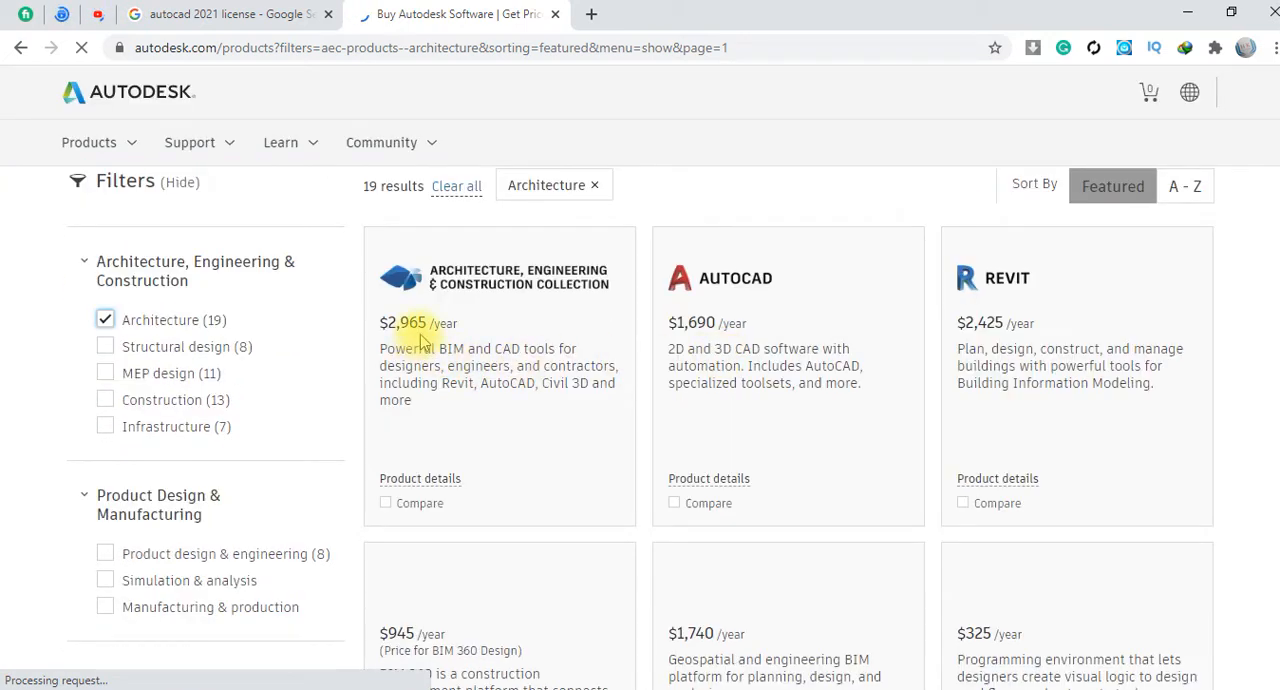
Examine the yearly prices of the Architecture, Engineering & Construction Collection and AutoCAD
{"action": "left_click_drag", "start_coordinate": [452, 322], "coordinate": [381, 334]}
{"action": "left_click", "coordinate": [543, 426]}
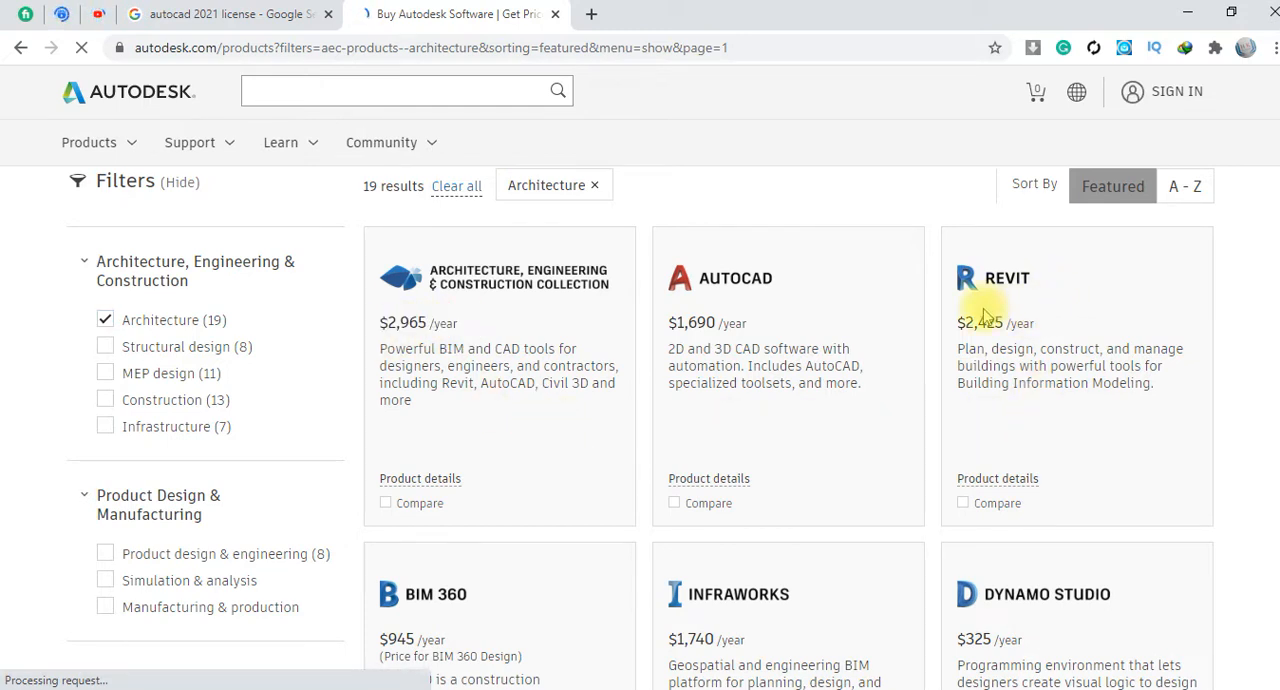
{"action": "left_click_drag", "start_coordinate": [750, 322], "coordinate": [669, 328]}
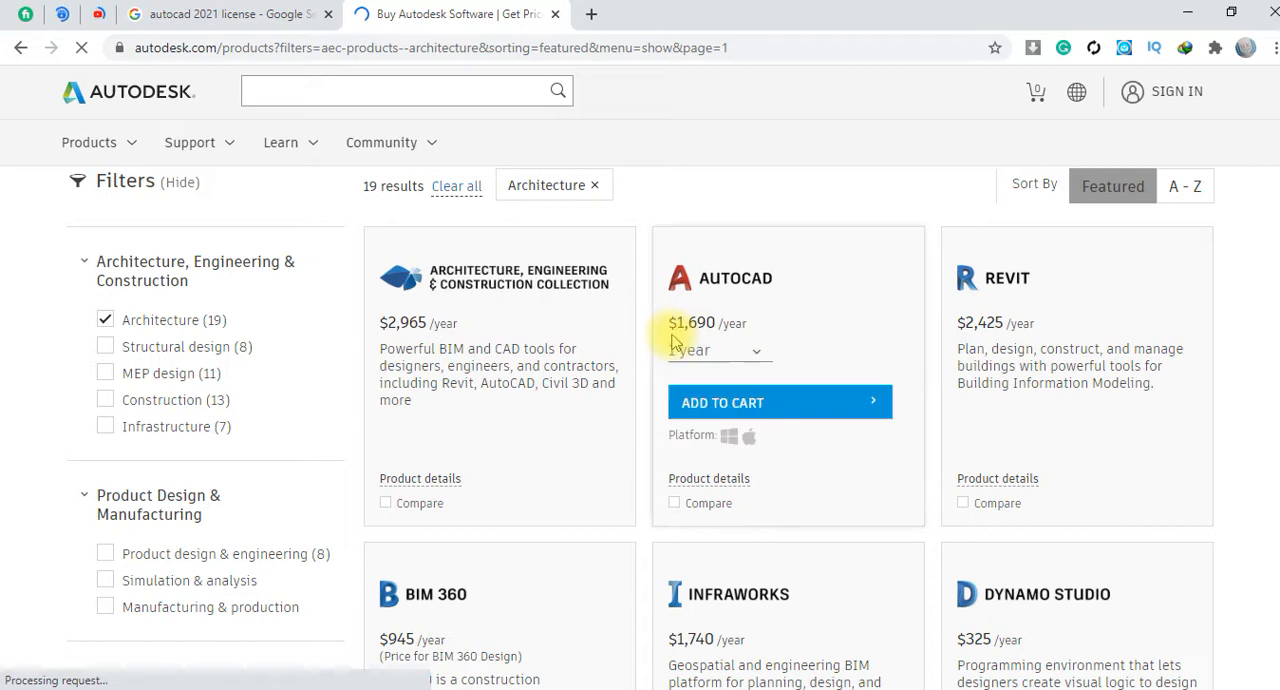
{"action": "left_click", "coordinate": [781, 328]}
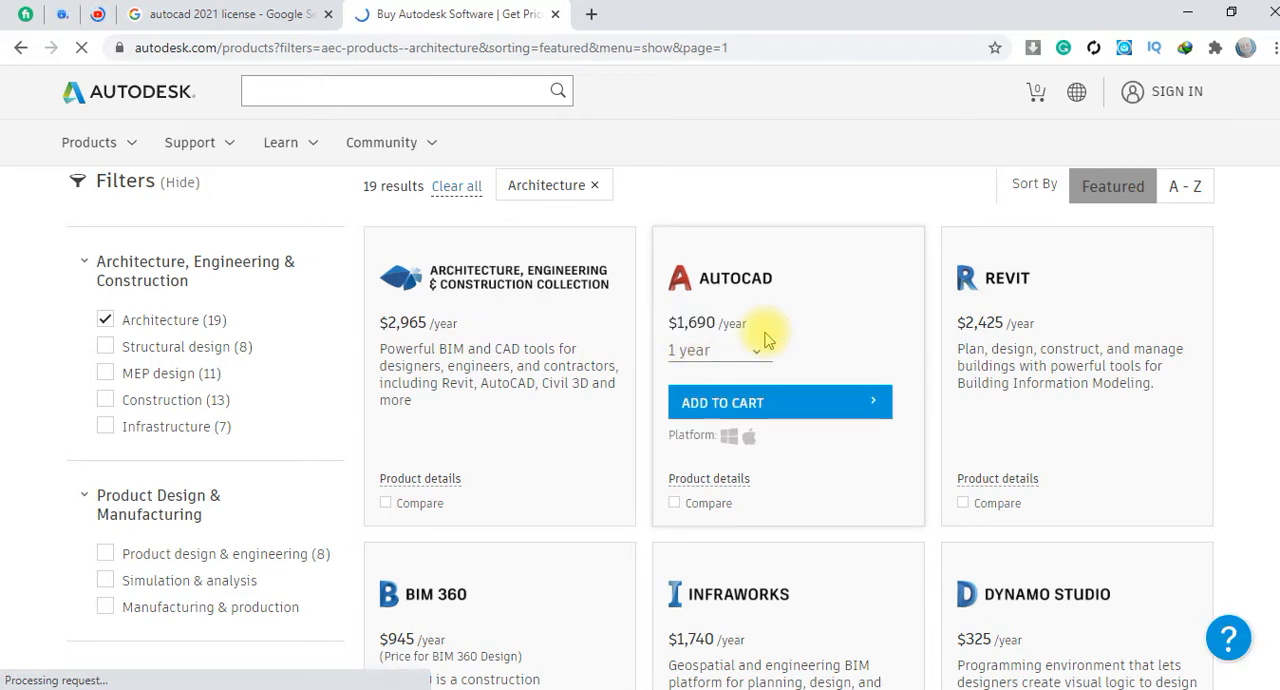
Search Google for AutoCAD's $1,690 price and check its conversion to Pakistani rupees
{"action": "left_click_drag", "start_coordinate": [750, 322], "coordinate": [673, 323]}
{"action": "left_click", "coordinate": [713, 320]}
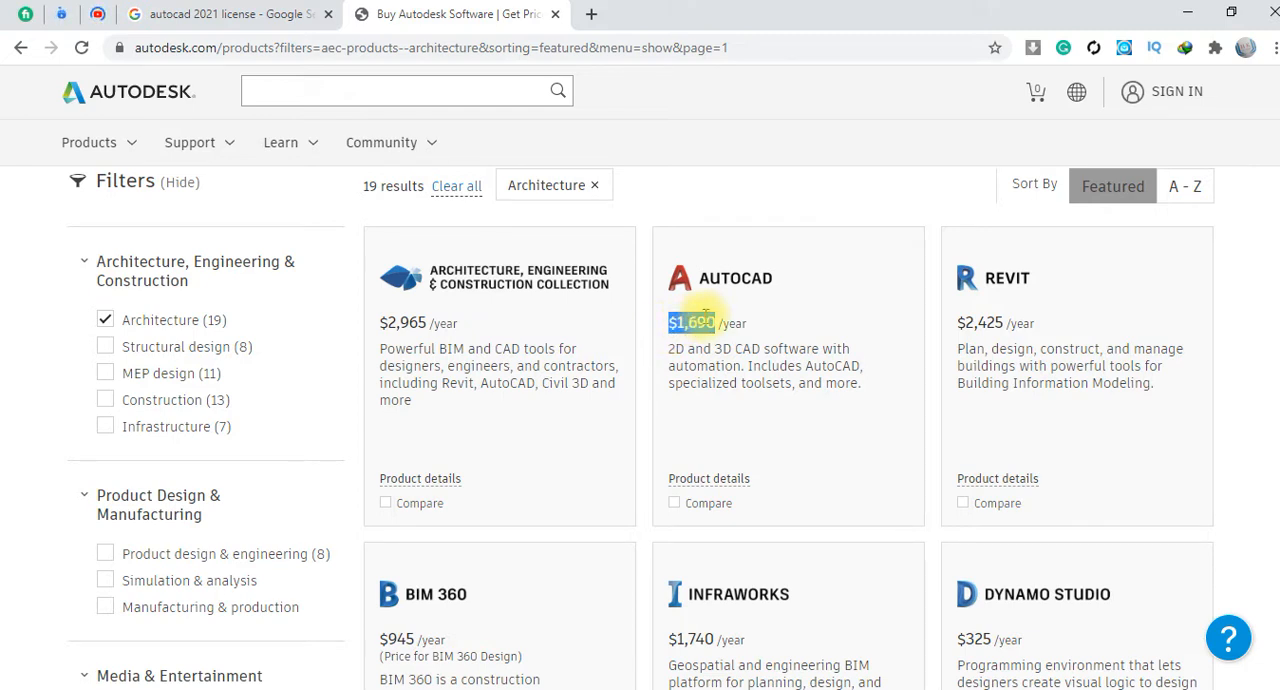
{"action": "right_click", "coordinate": [702, 326]}
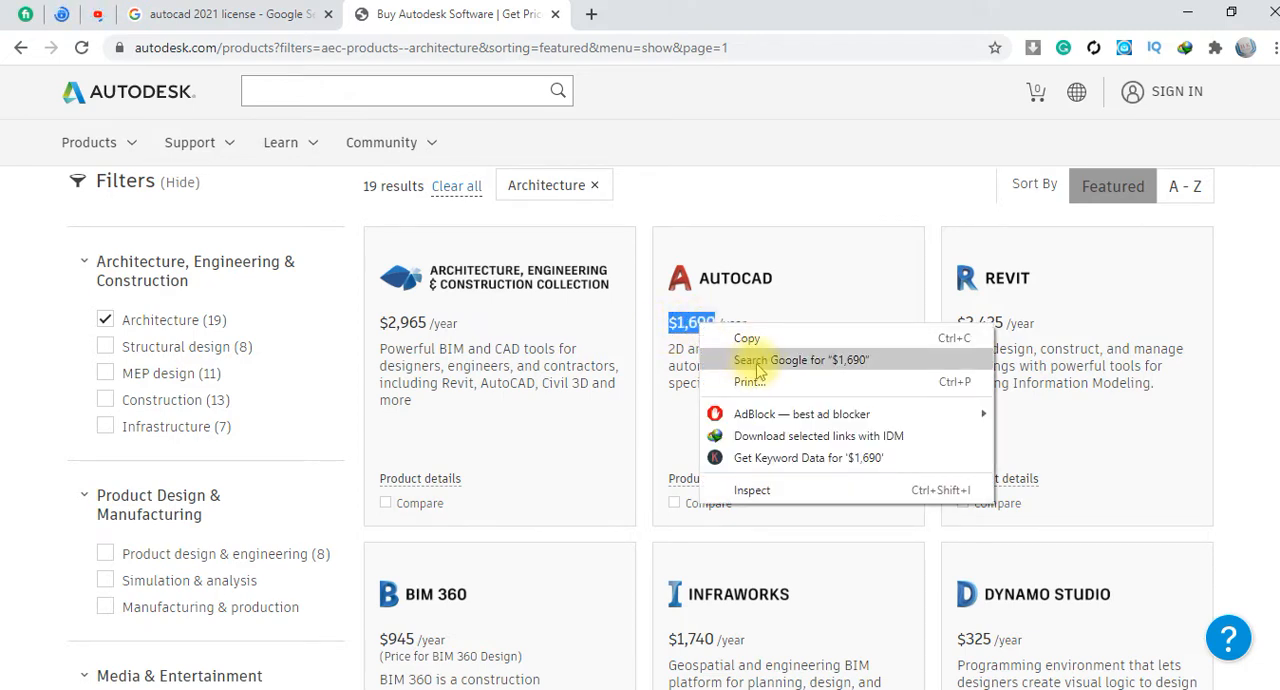
{"action": "left_click", "coordinate": [783, 362]}
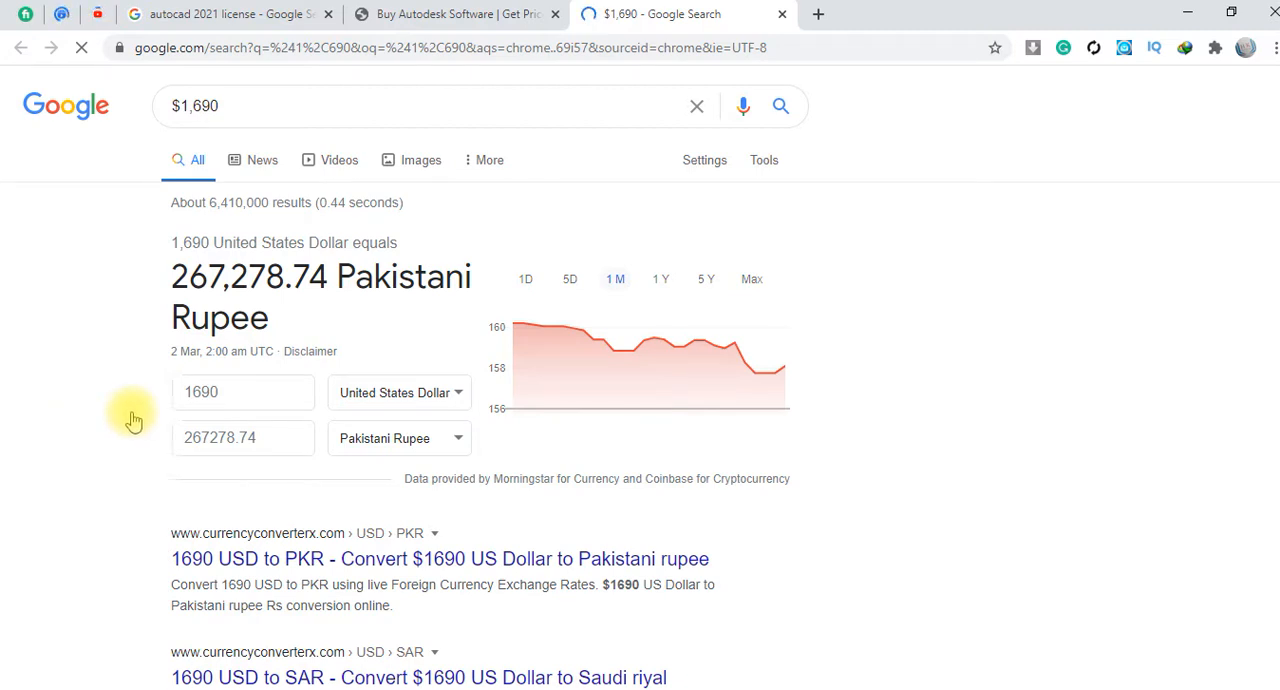
{"action": "left_click_drag", "start_coordinate": [210, 278], "coordinate": [172, 276]}
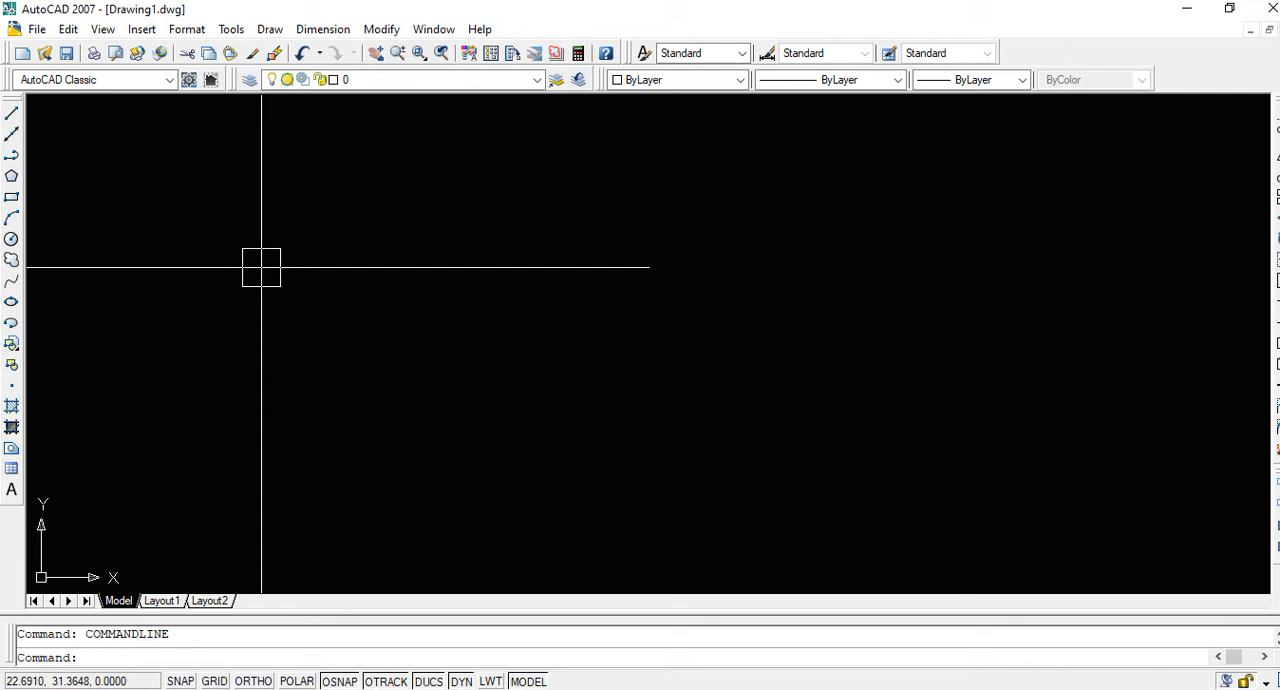
Switch to AutoCAD 2007, draw a freehand rectangle in the empty model space, and select it
{"action": "type", "text": "c"}
{"action": "key", "text": "space"}
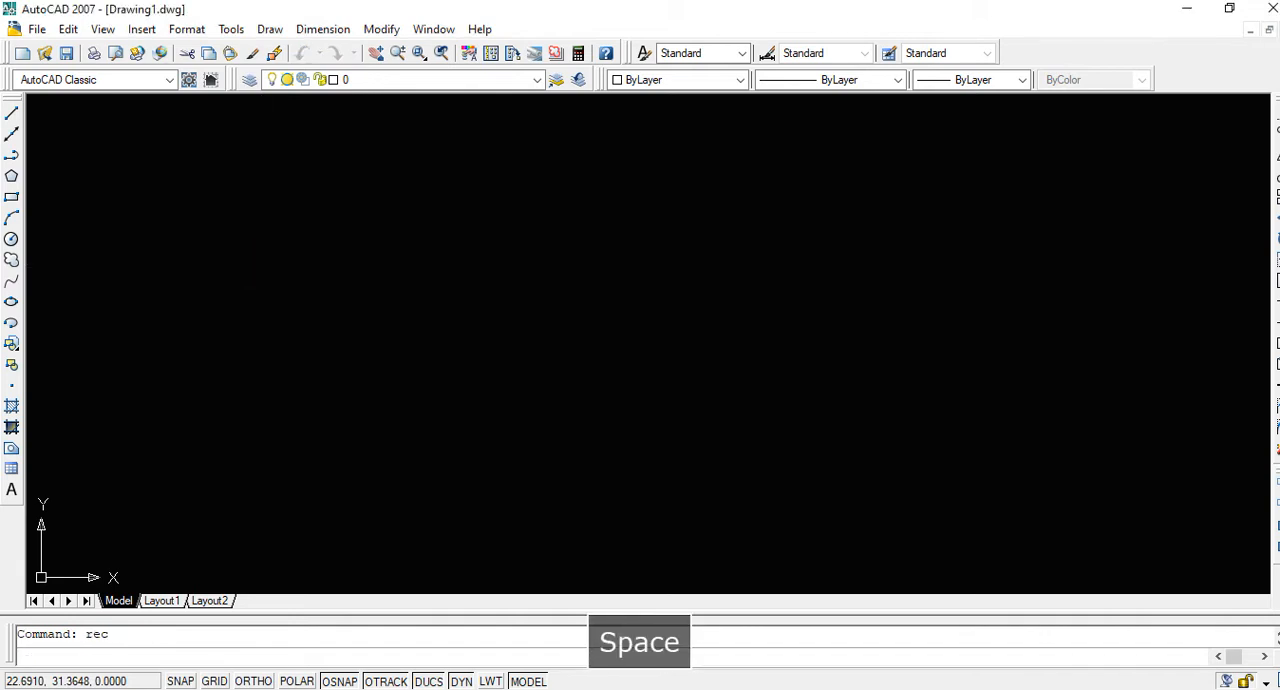
{"action": "left_click", "coordinate": [272, 270]}
{"action": "left_click", "coordinate": [549, 459]}
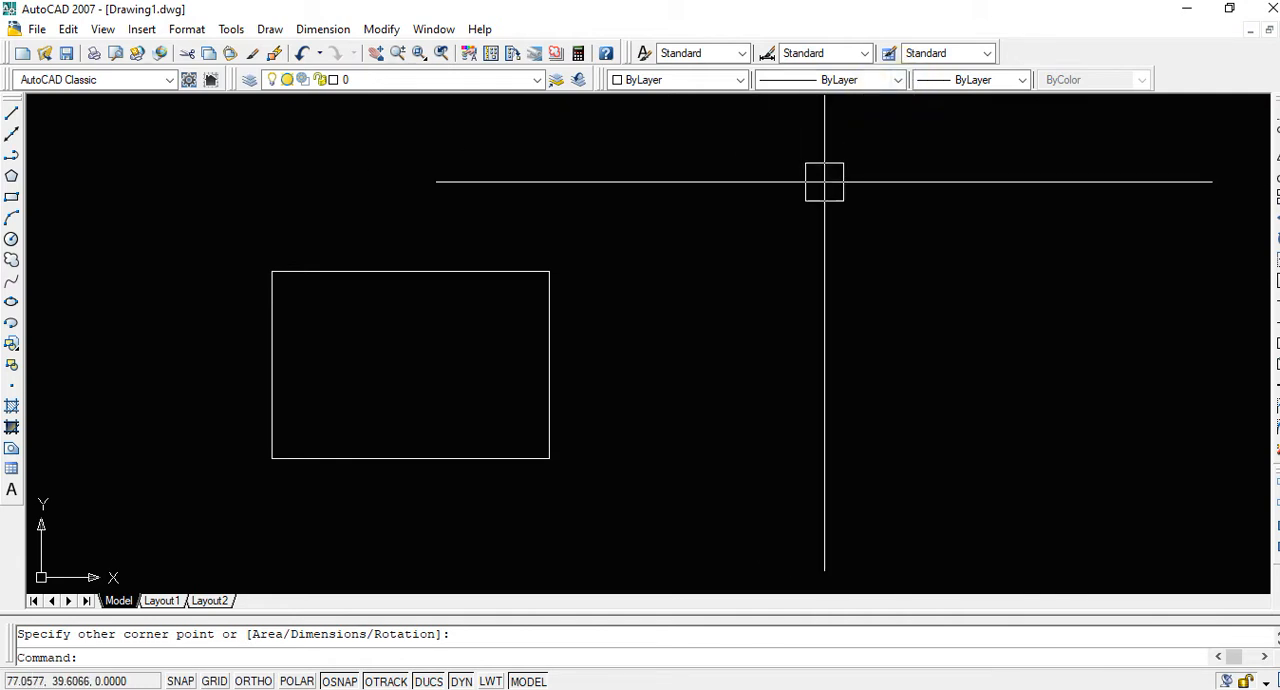
{"action": "left_click", "coordinate": [556, 344]}
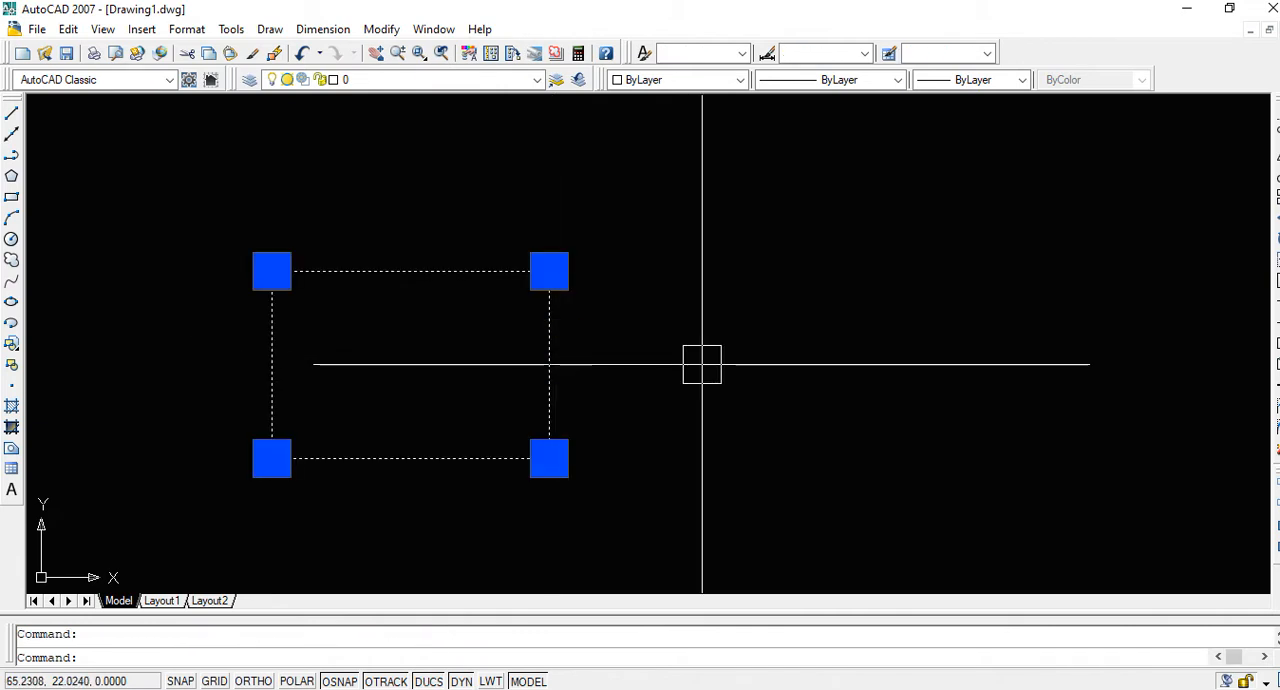
Erase the selected rectangle and set the drawing's length units to Architectural with 0'-0 1/8" precision
{"action": "key", "text": "Delete"}
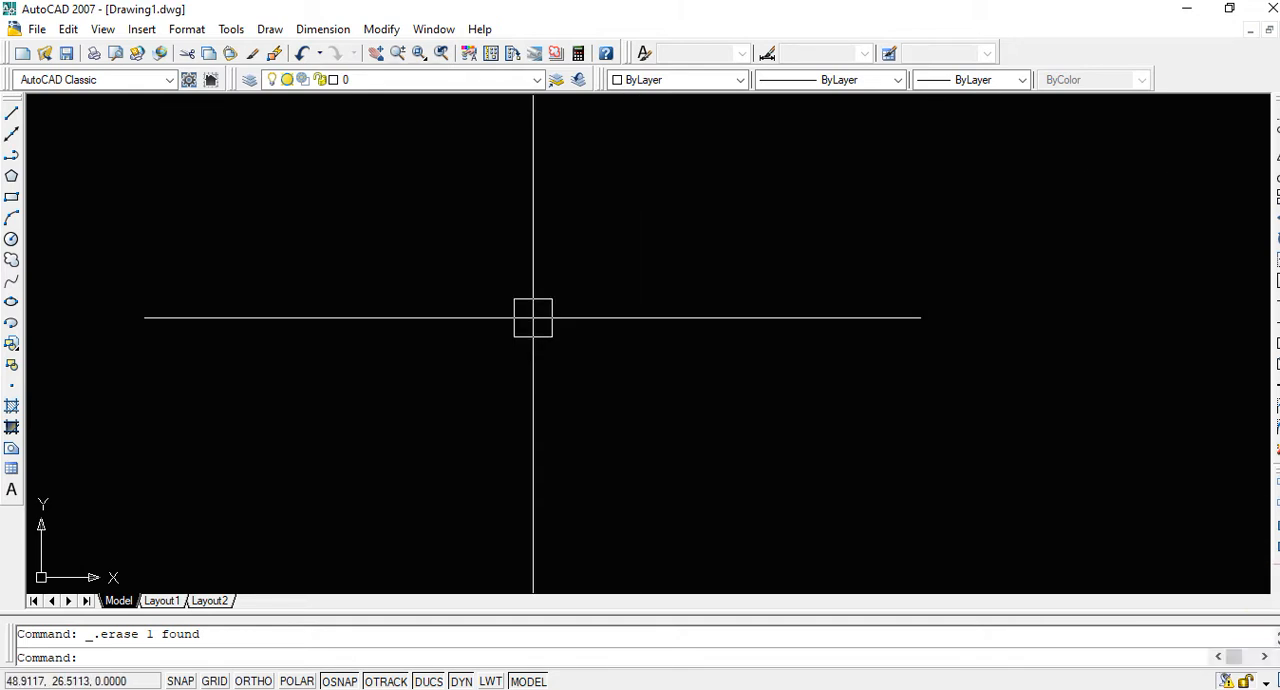
{"action": "type", "text": "un"}
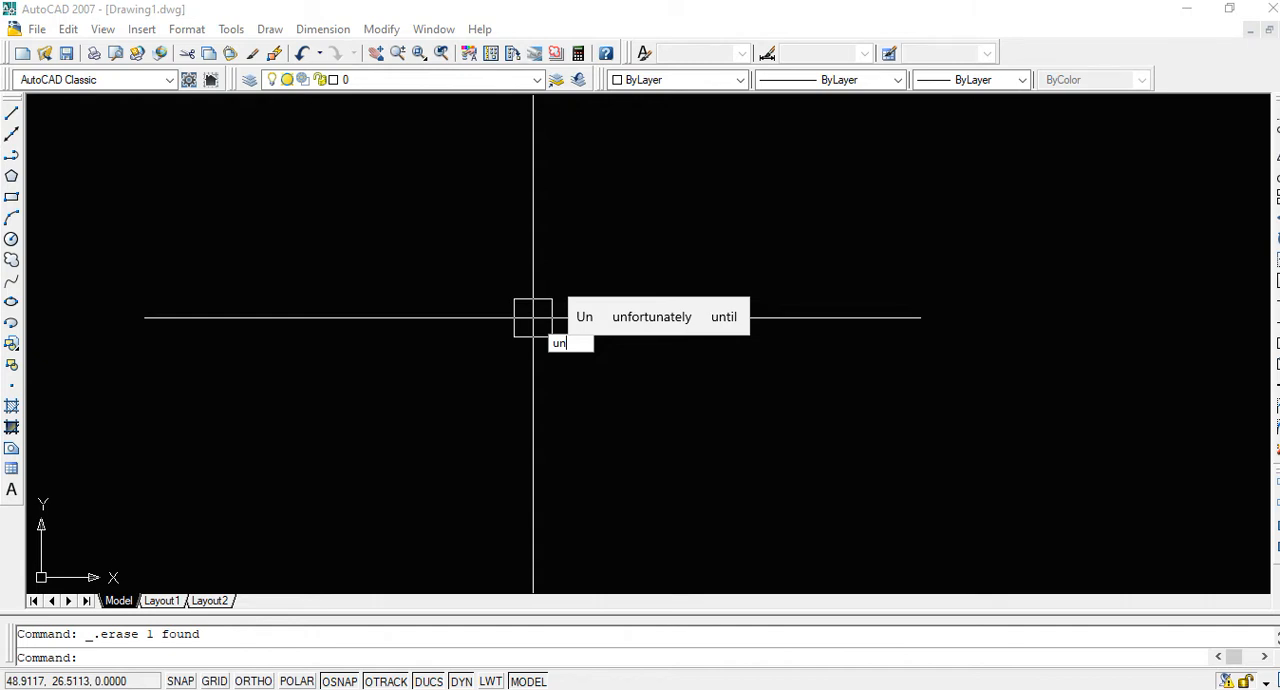
{"action": "key", "text": "space"}
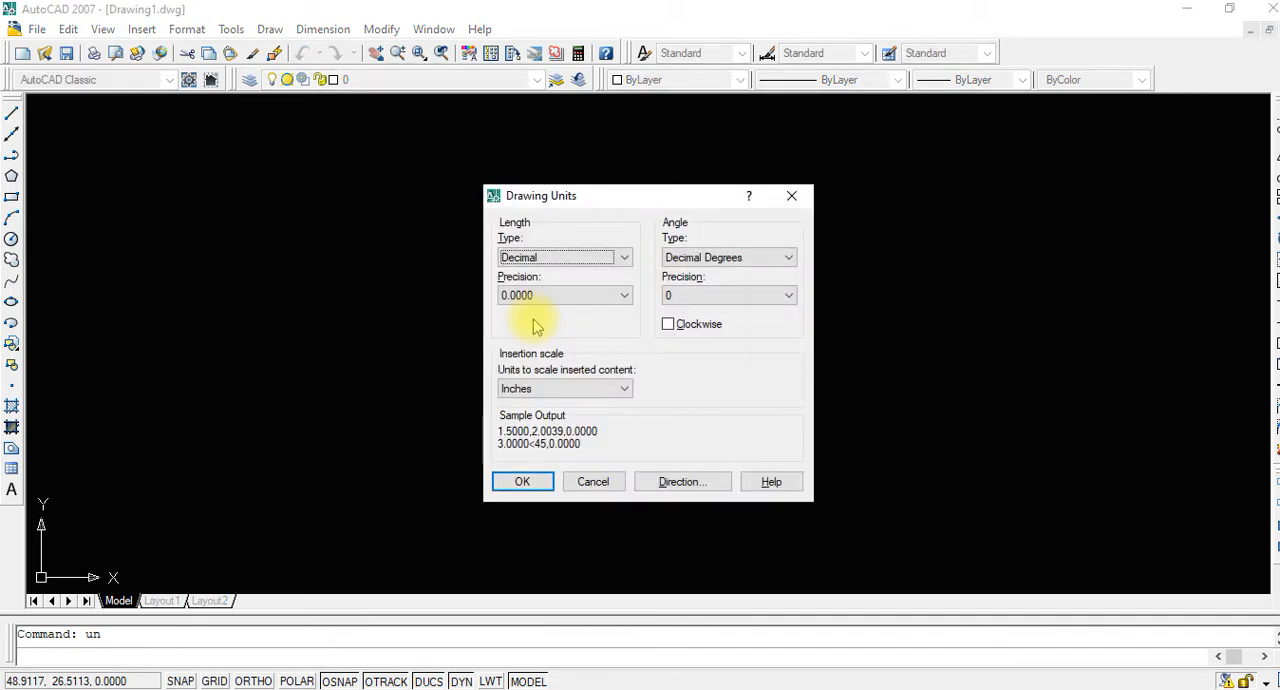
{"action": "left_click", "coordinate": [562, 259]}
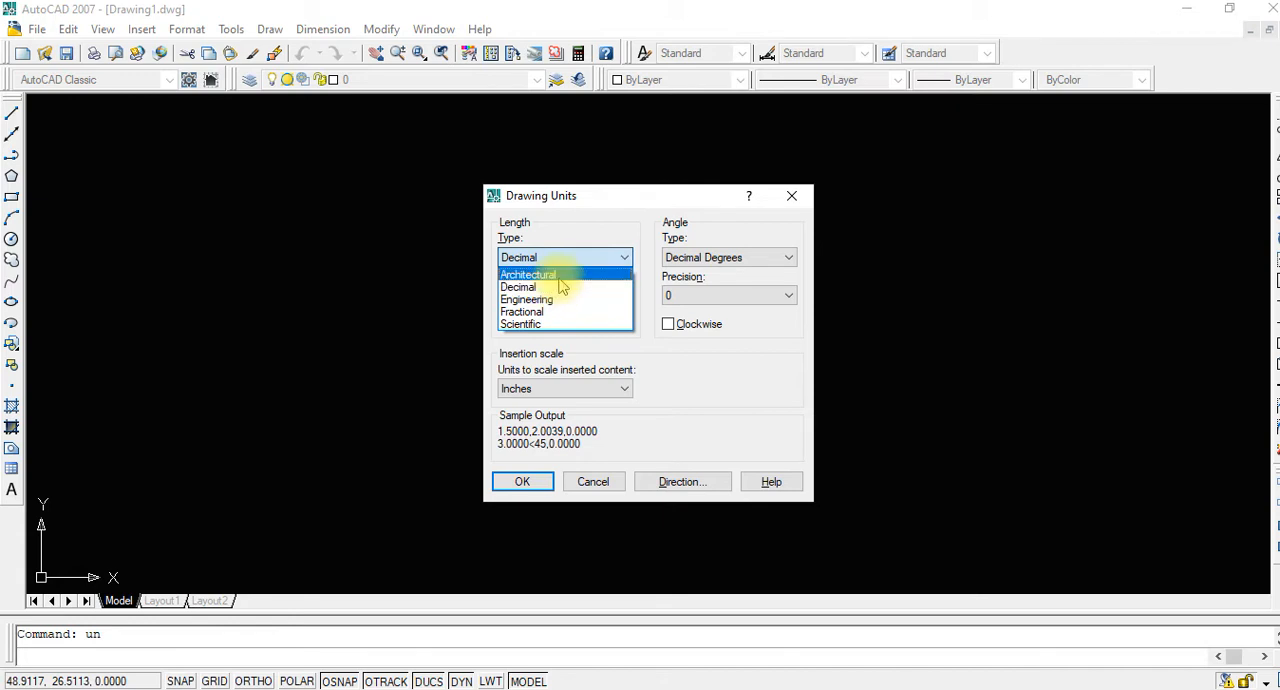
{"action": "left_click", "coordinate": [561, 277]}
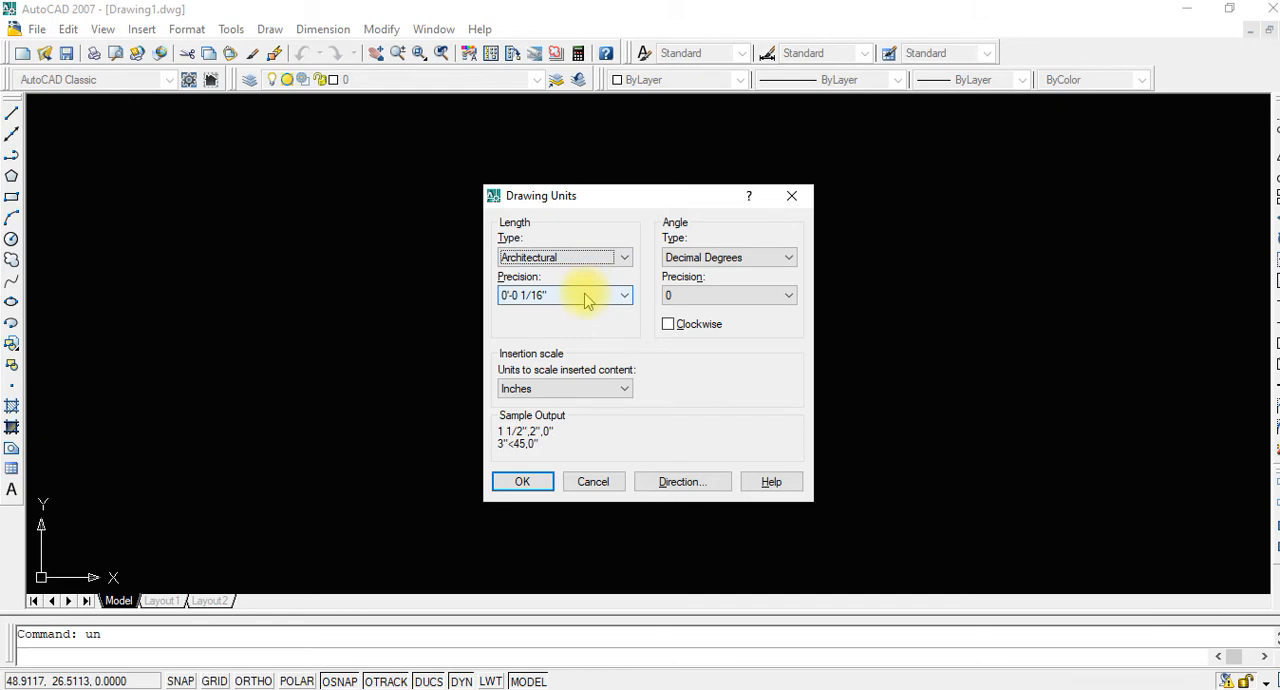
{"action": "left_click", "coordinate": [586, 296]}
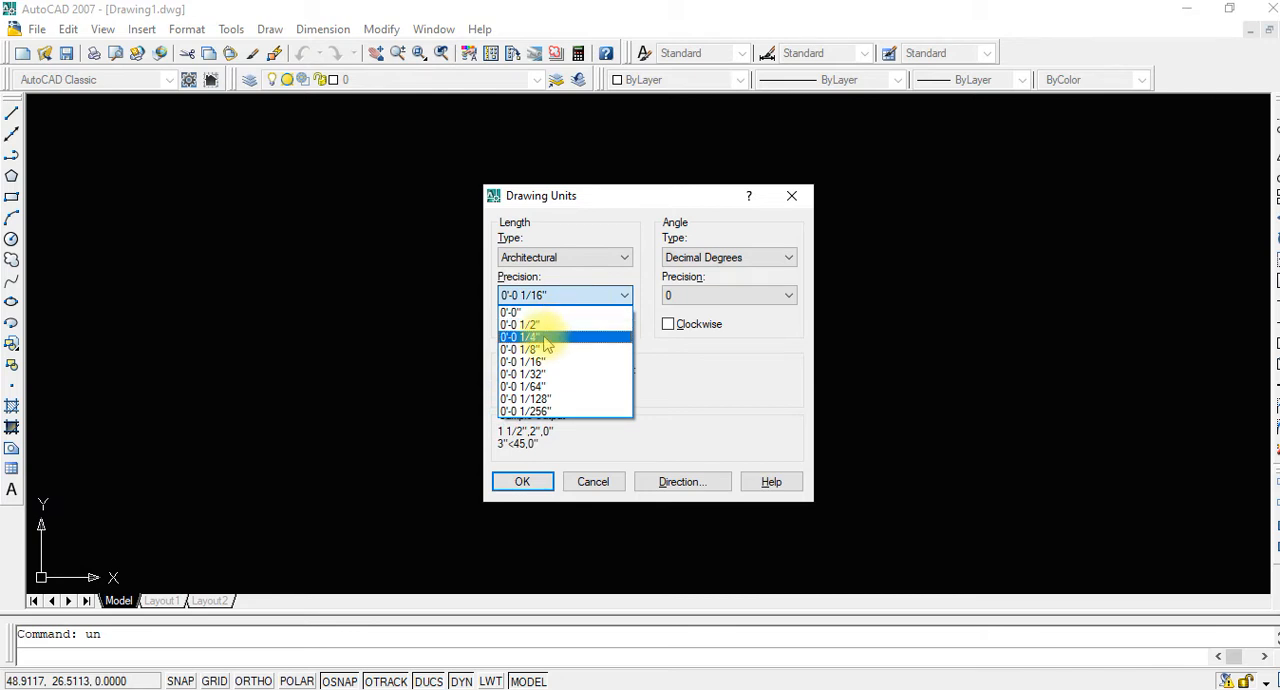
{"action": "left_click", "coordinate": [538, 350]}
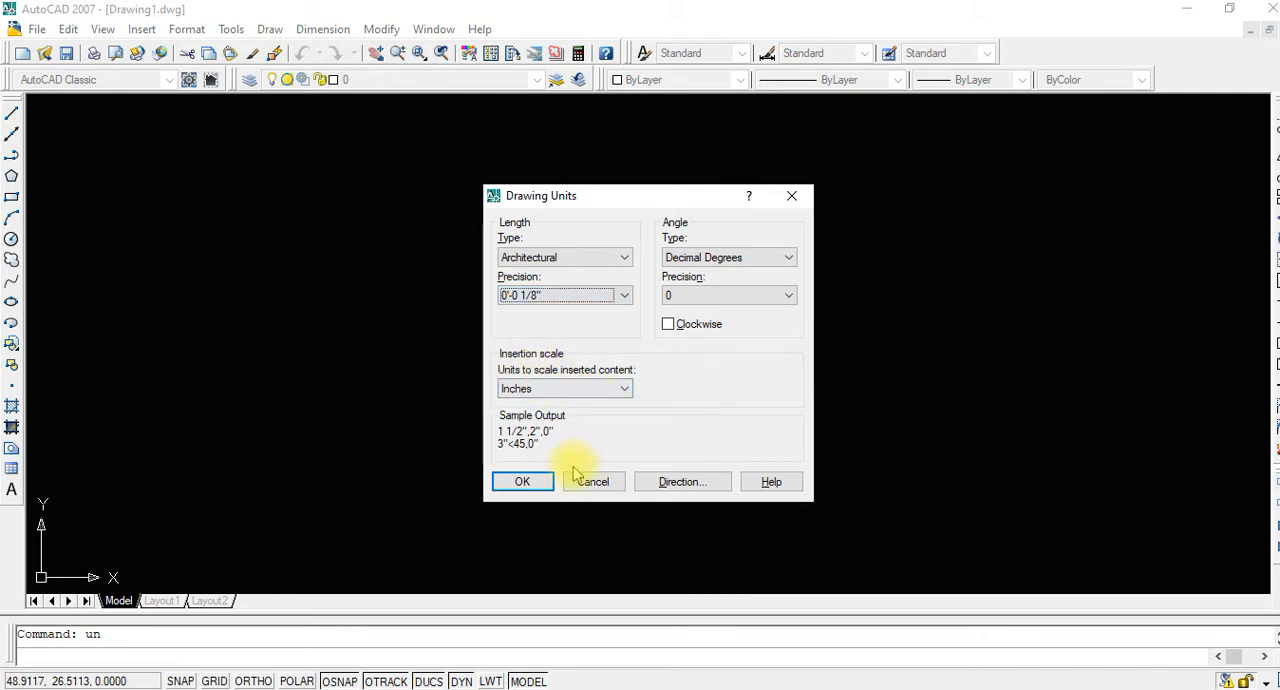
{"action": "left_click", "coordinate": [522, 482]}
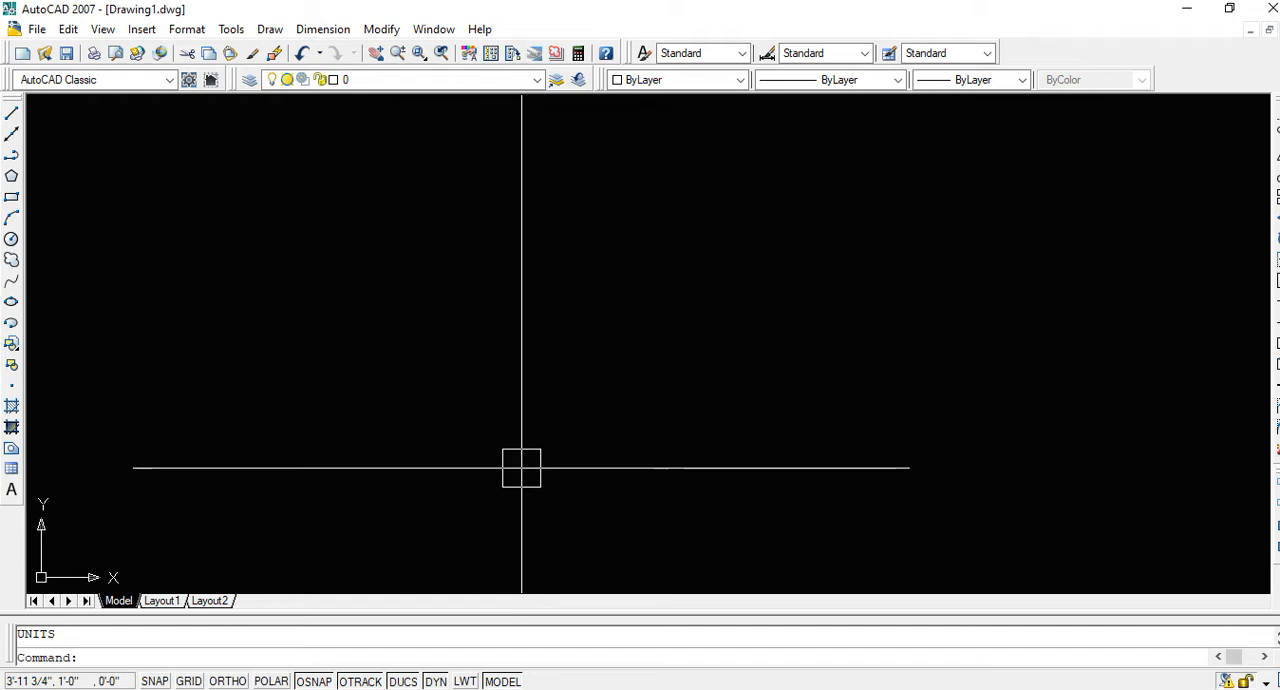
Modify the Standard dimension style's primary linear units to Architectural format with 0'-0 1/8" precision
{"action": "type", "text": "d"}
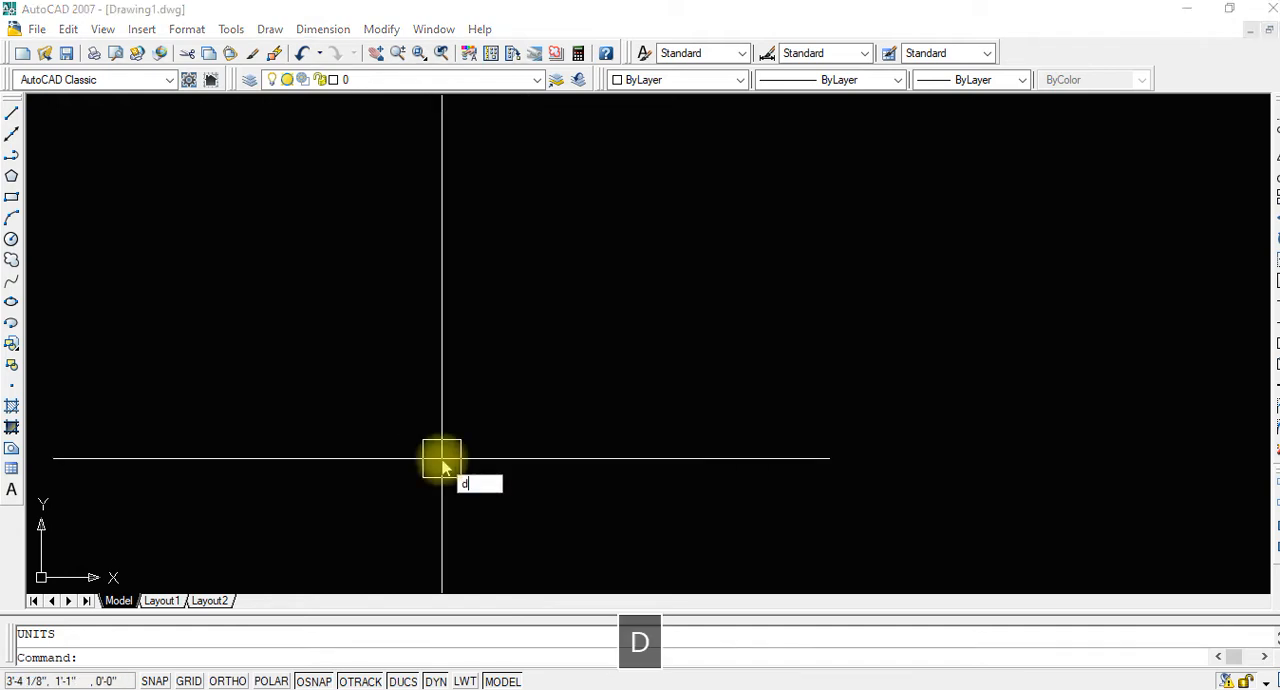
{"action": "key", "text": "space"}
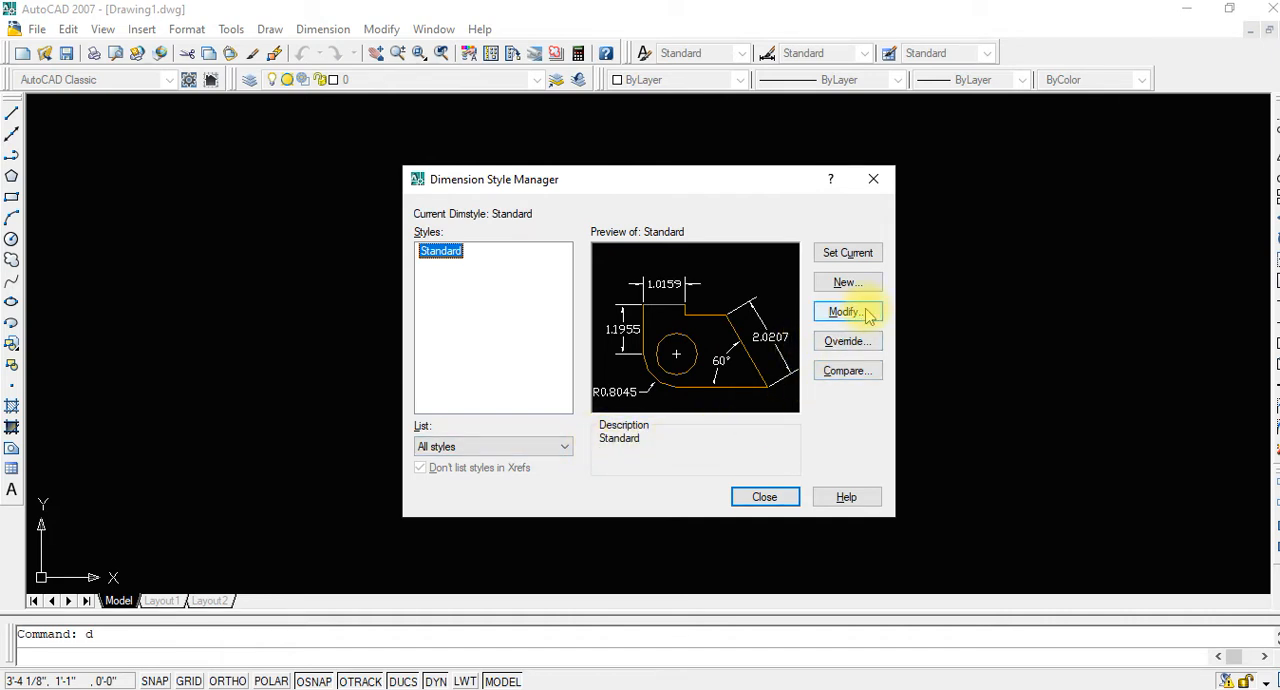
{"action": "left_click", "coordinate": [862, 314]}
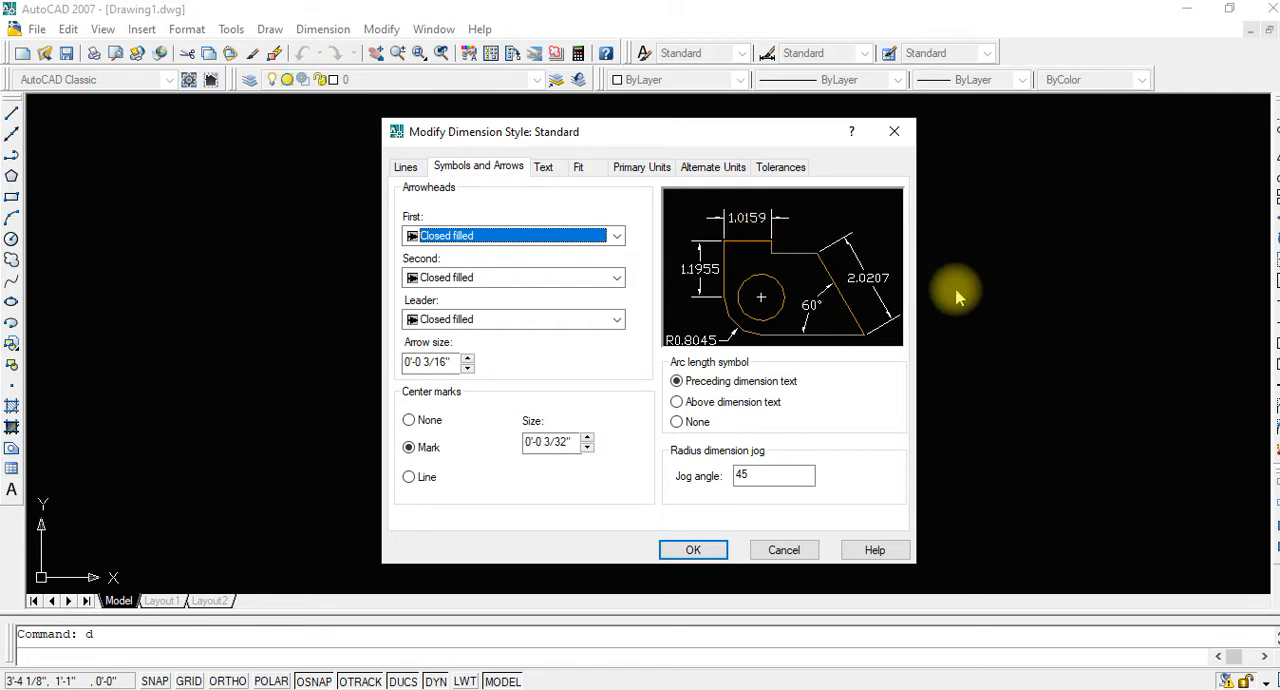
{"action": "left_click", "coordinate": [646, 167]}
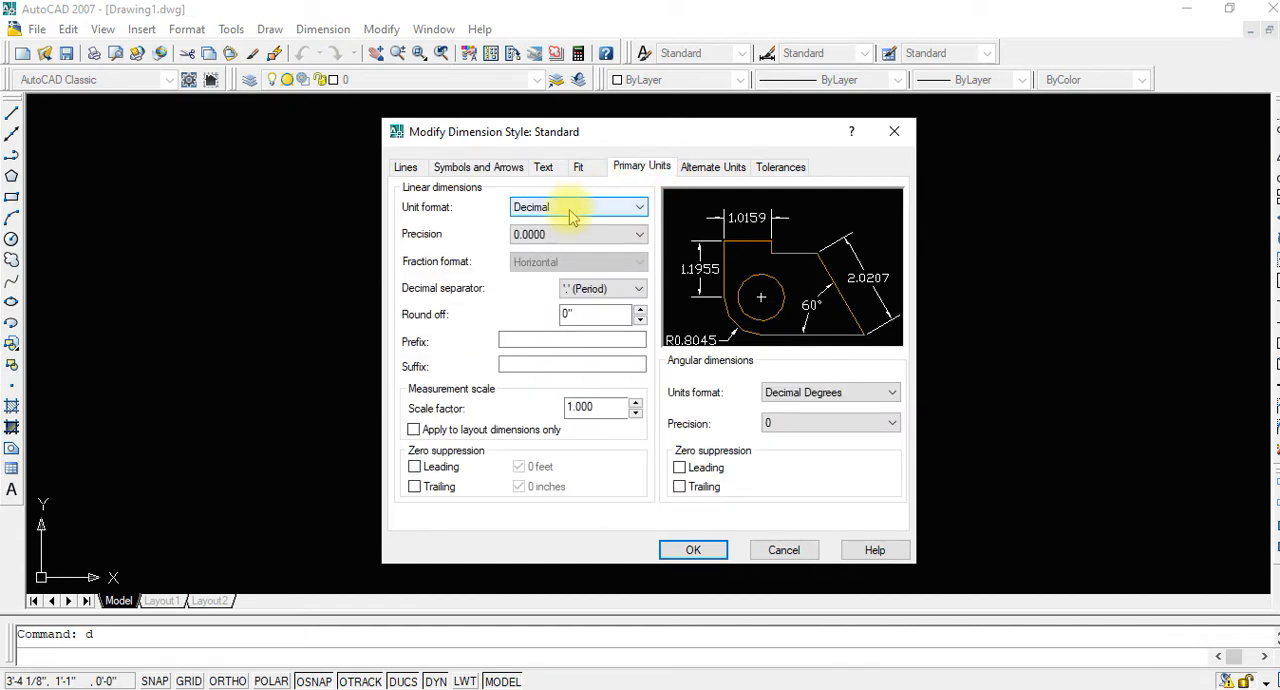
{"action": "left_click", "coordinate": [572, 210]}
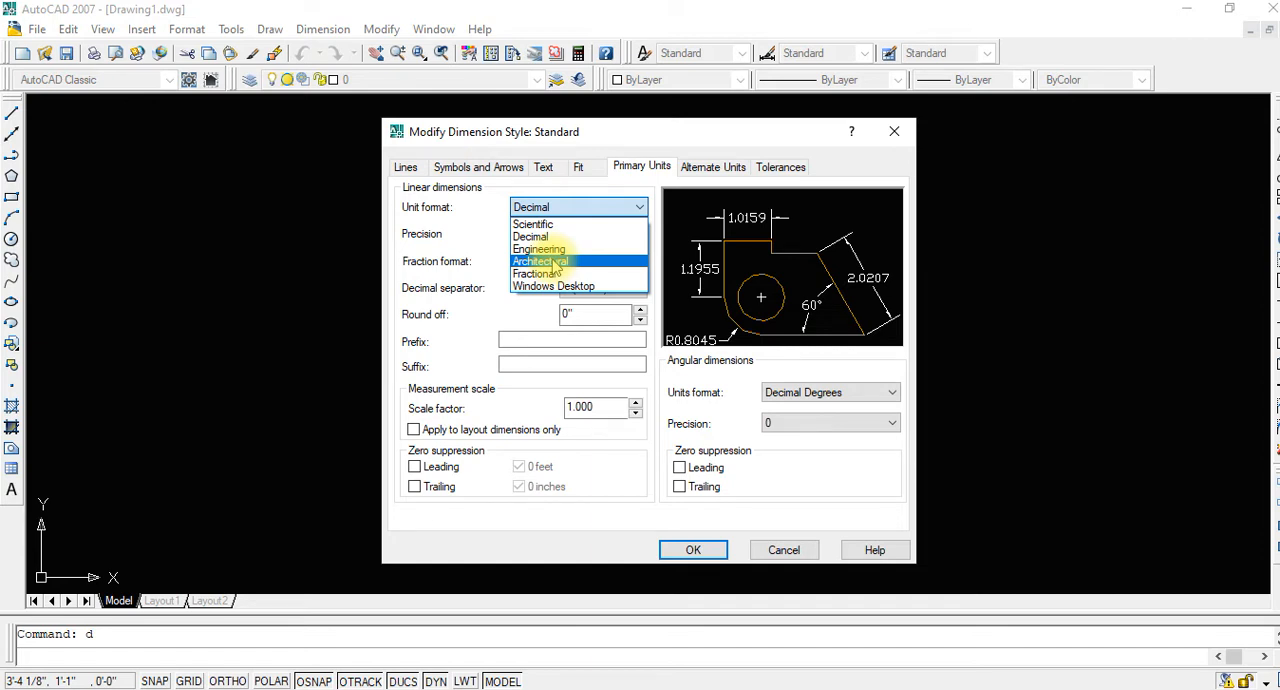
{"action": "left_click", "coordinate": [555, 262]}
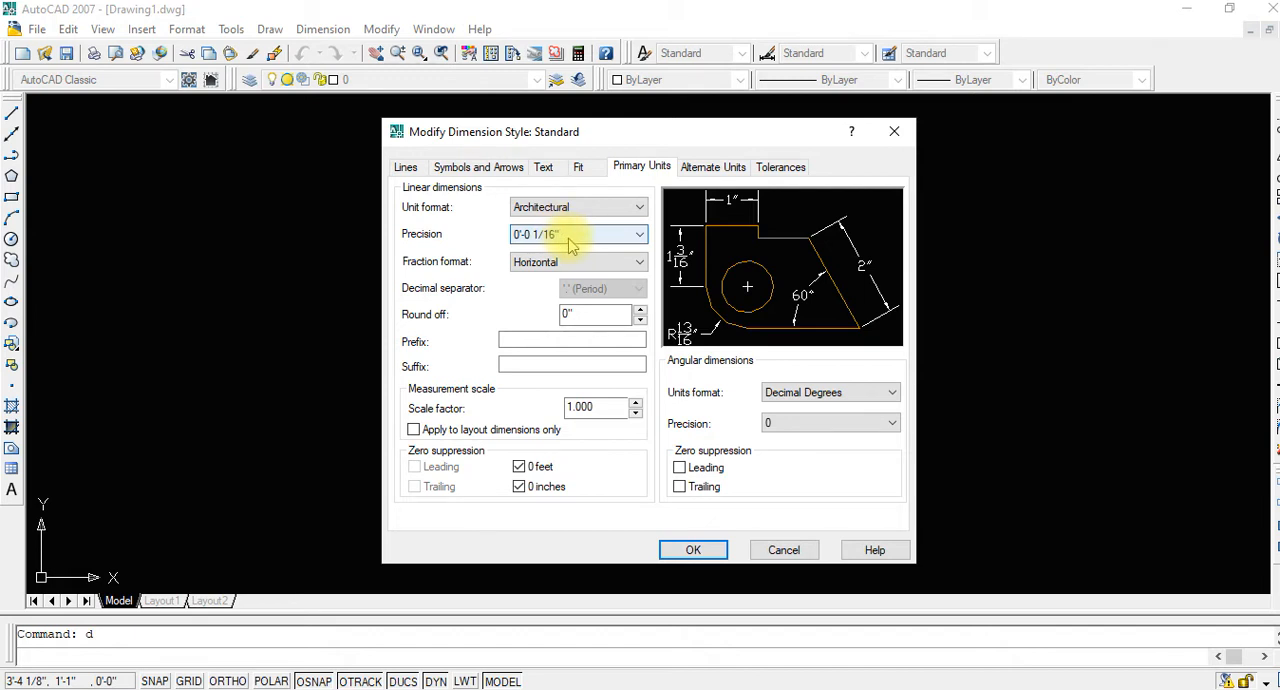
{"action": "left_click", "coordinate": [569, 244]}
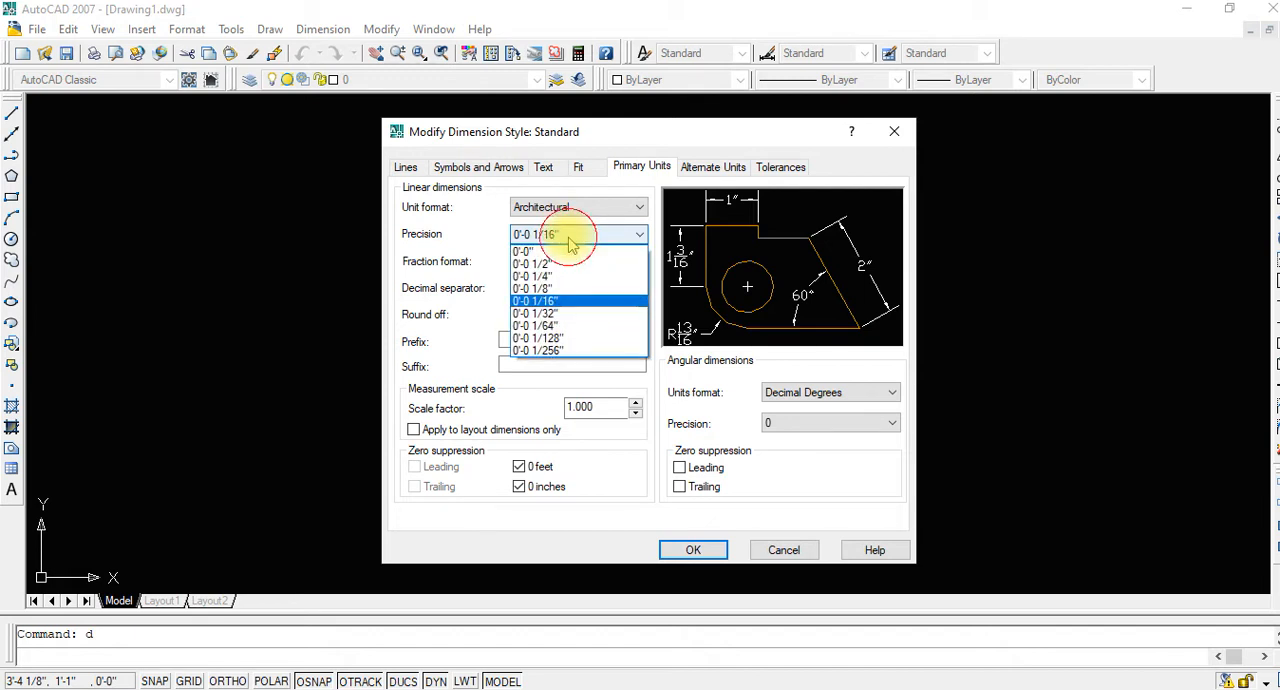
{"action": "left_click", "coordinate": [563, 313]}
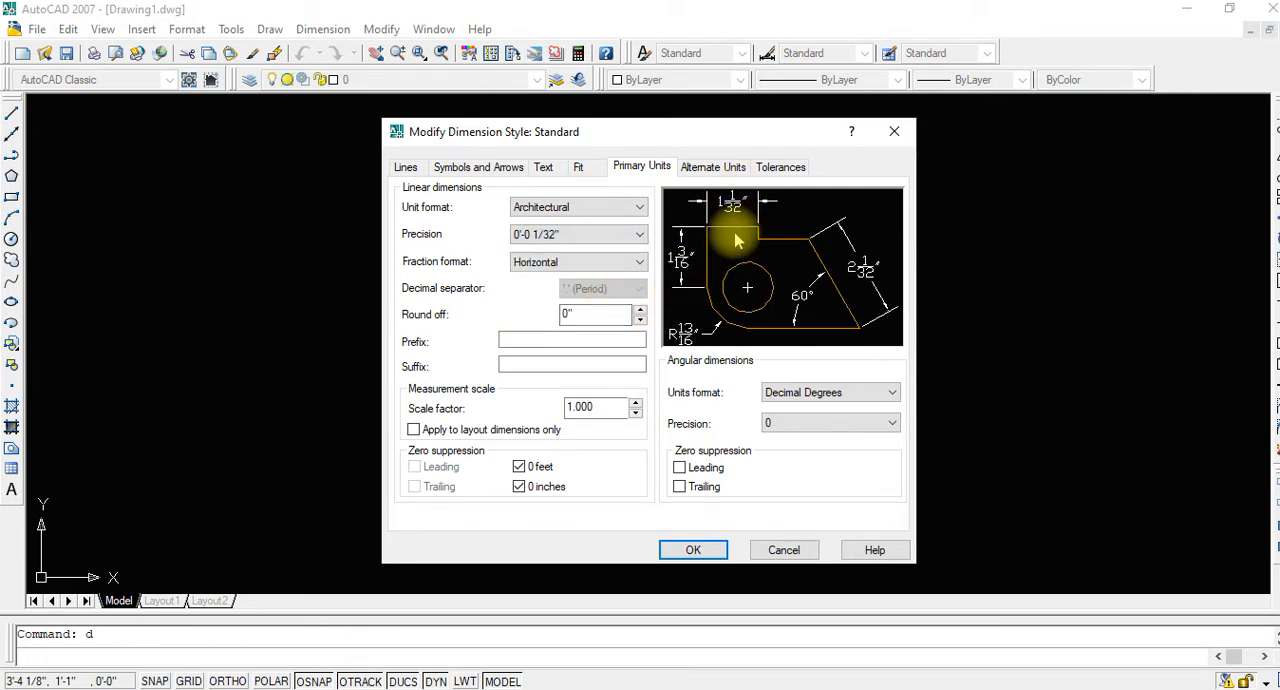
{"action": "left_click", "coordinate": [586, 236]}
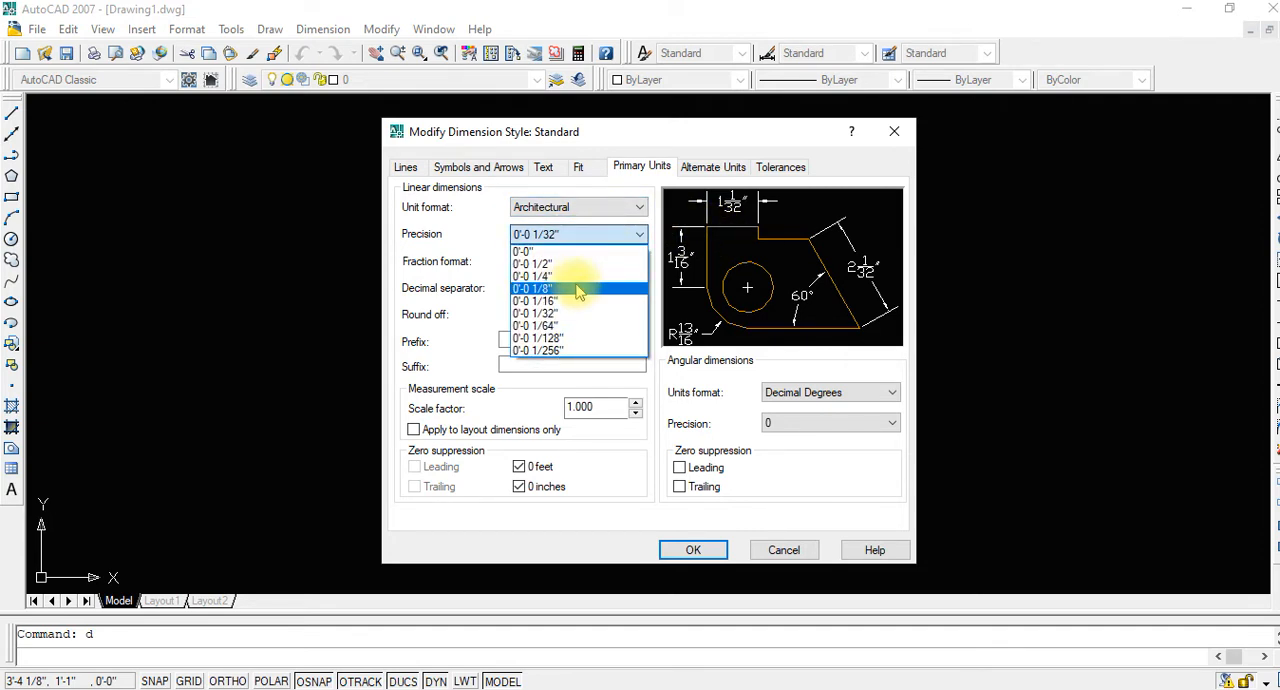
{"action": "left_click", "coordinate": [578, 290]}
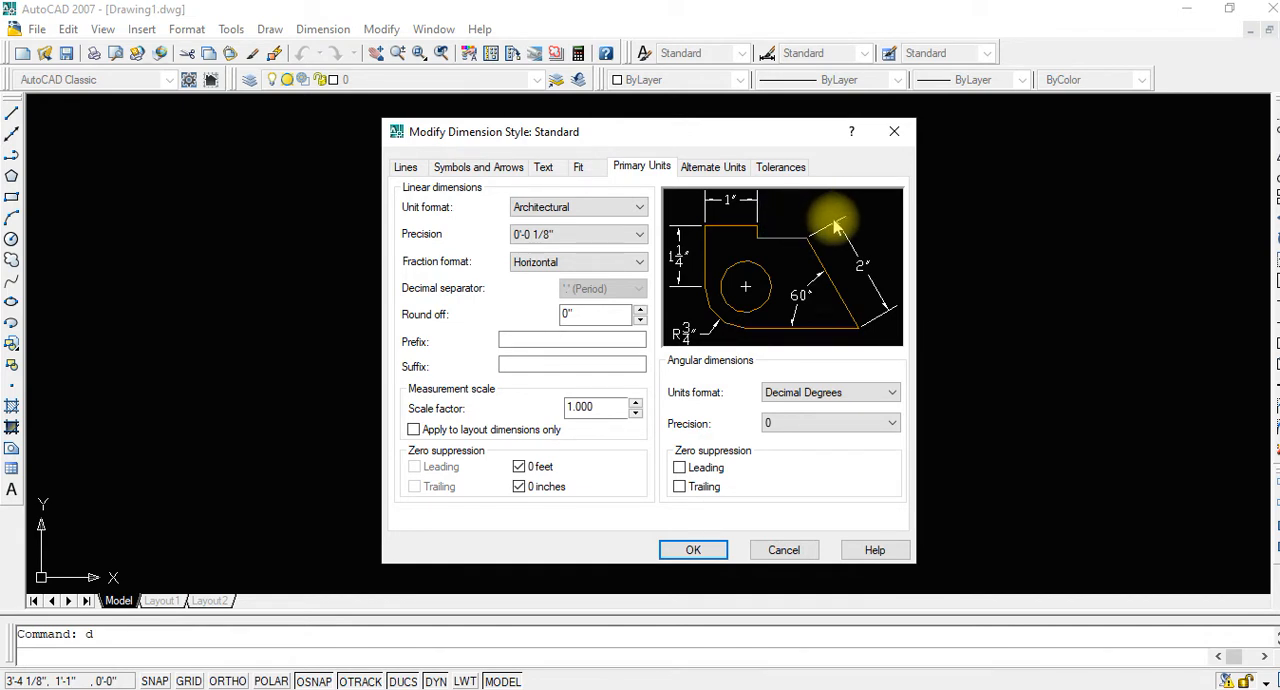
Set the Standard dimension style's text height and arrow size to 9", apply the changes and close the style manager
{"action": "left_click", "coordinate": [545, 167]}
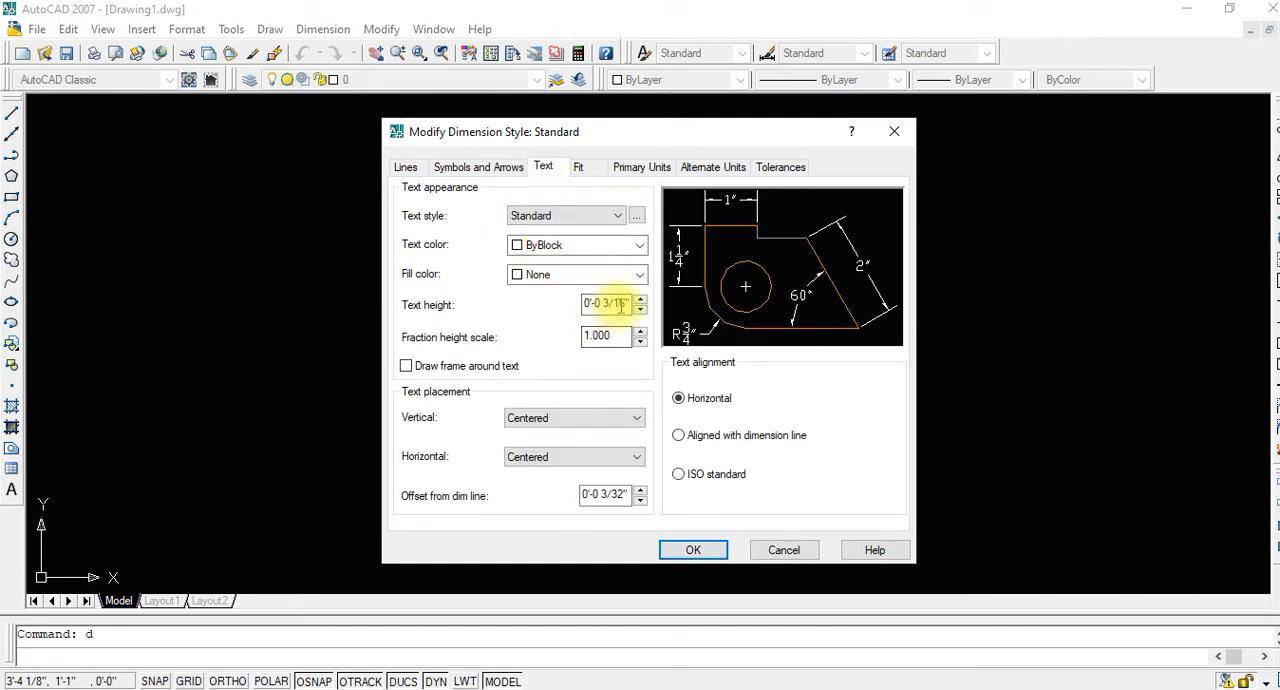
{"action": "left_click_drag", "start_coordinate": [626, 303], "coordinate": [572, 304]}
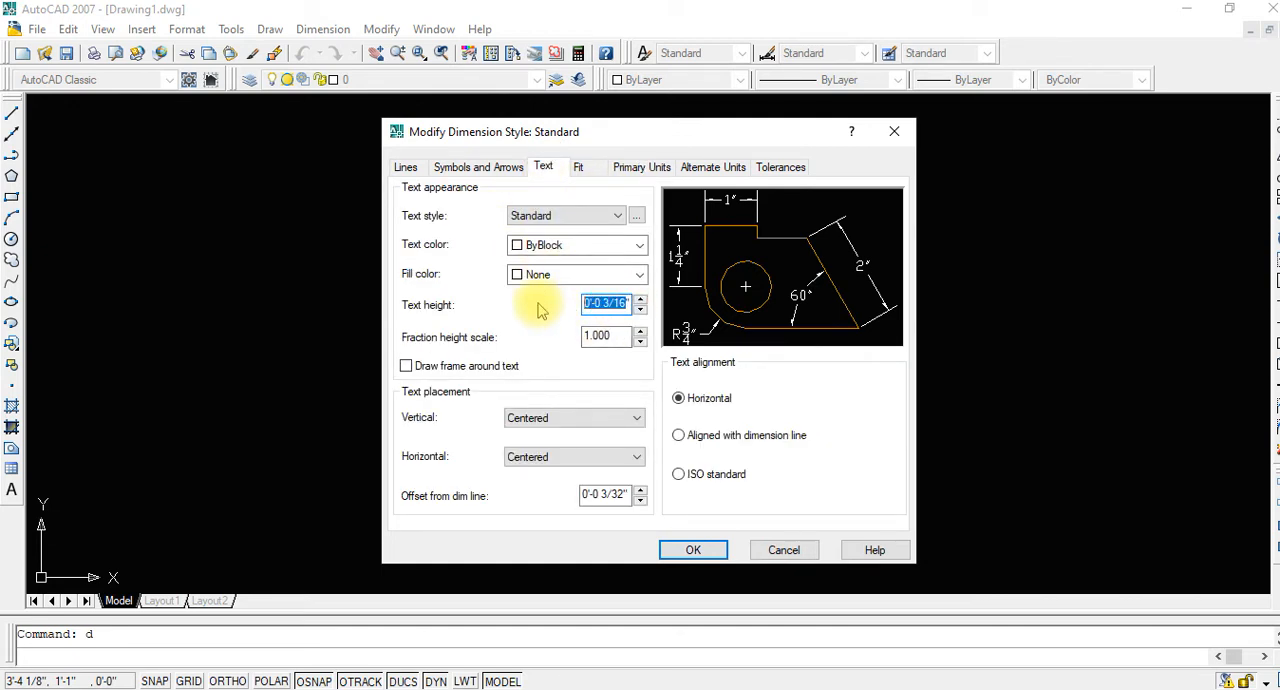
{"action": "type", "text": "9"}
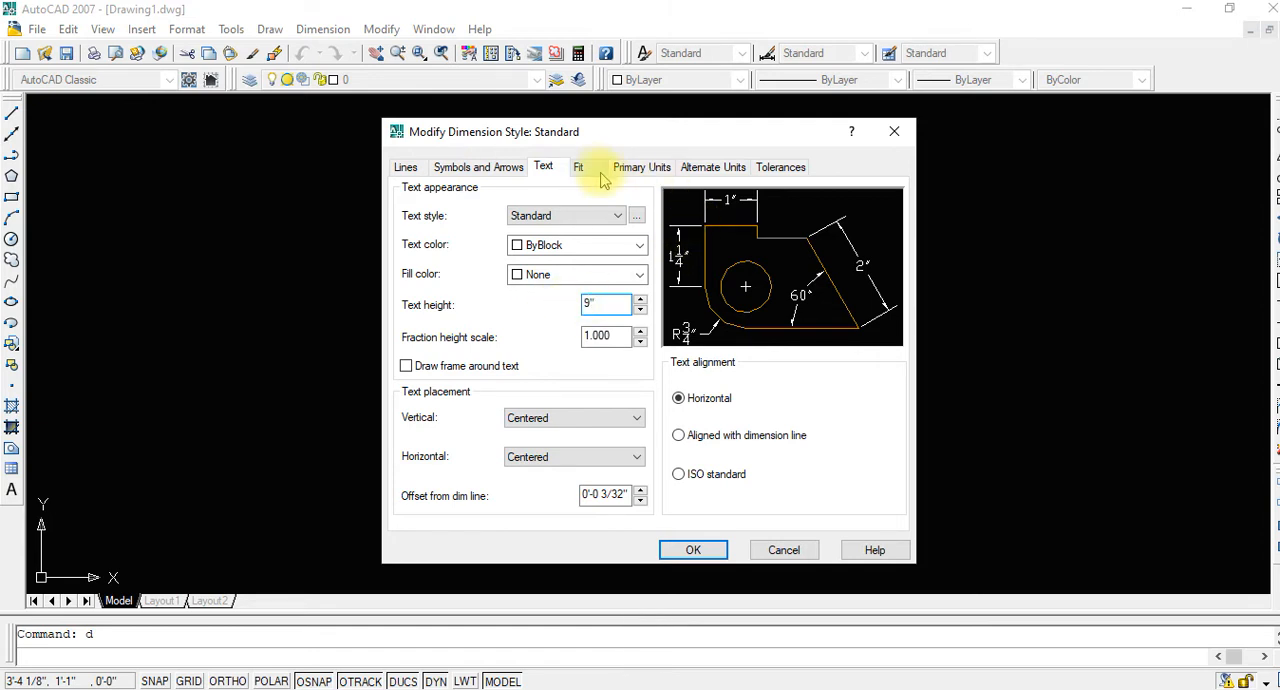
{"action": "left_click", "coordinate": [483, 167]}
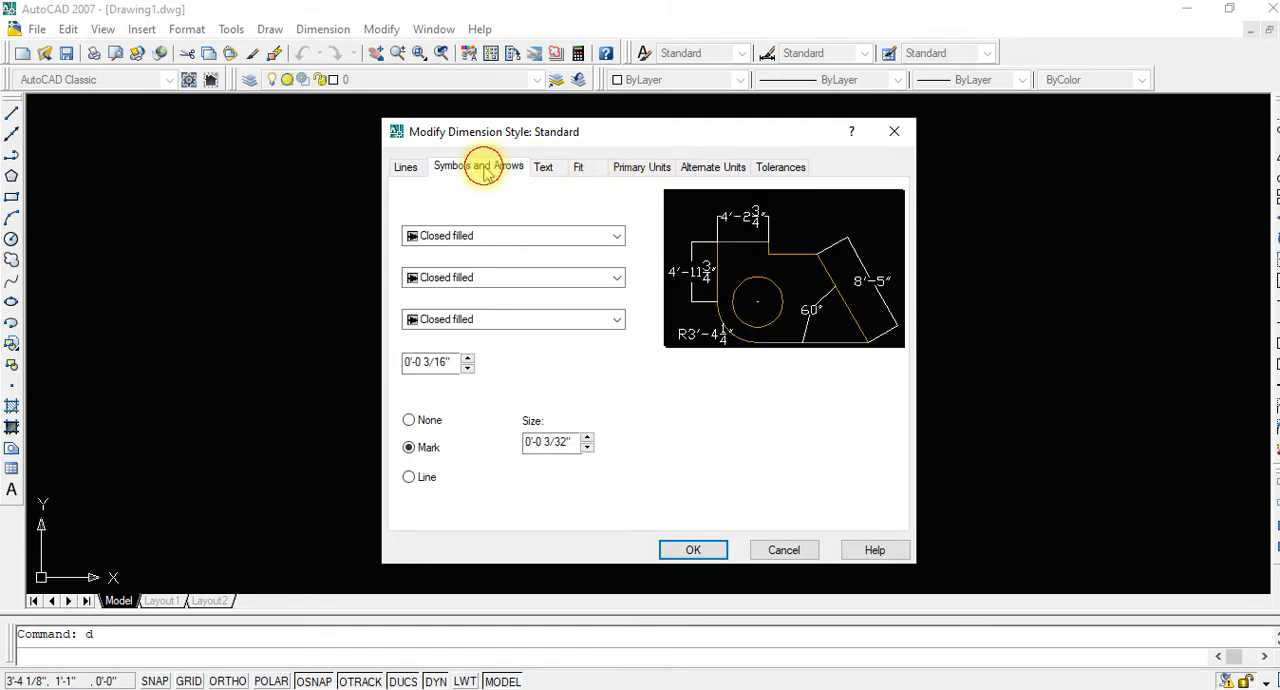
{"action": "left_click", "coordinate": [440, 364]}
{"action": "type", "text": "9"}
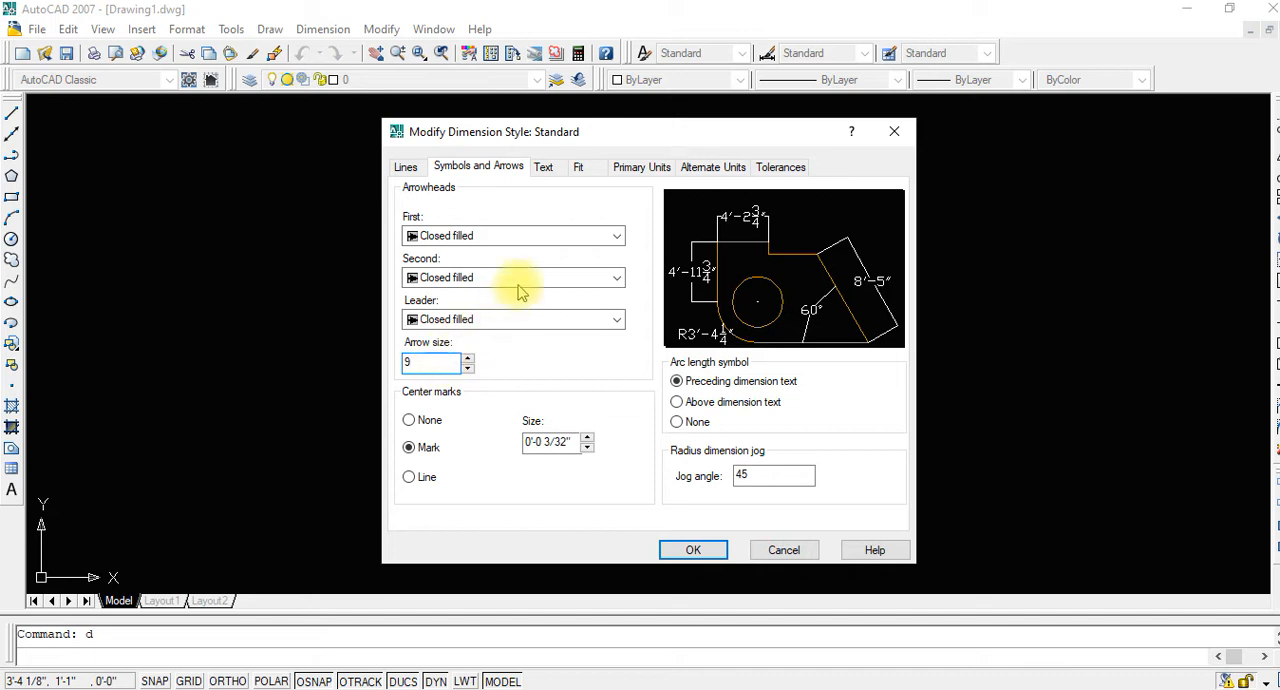
{"action": "left_click", "coordinate": [545, 167]}
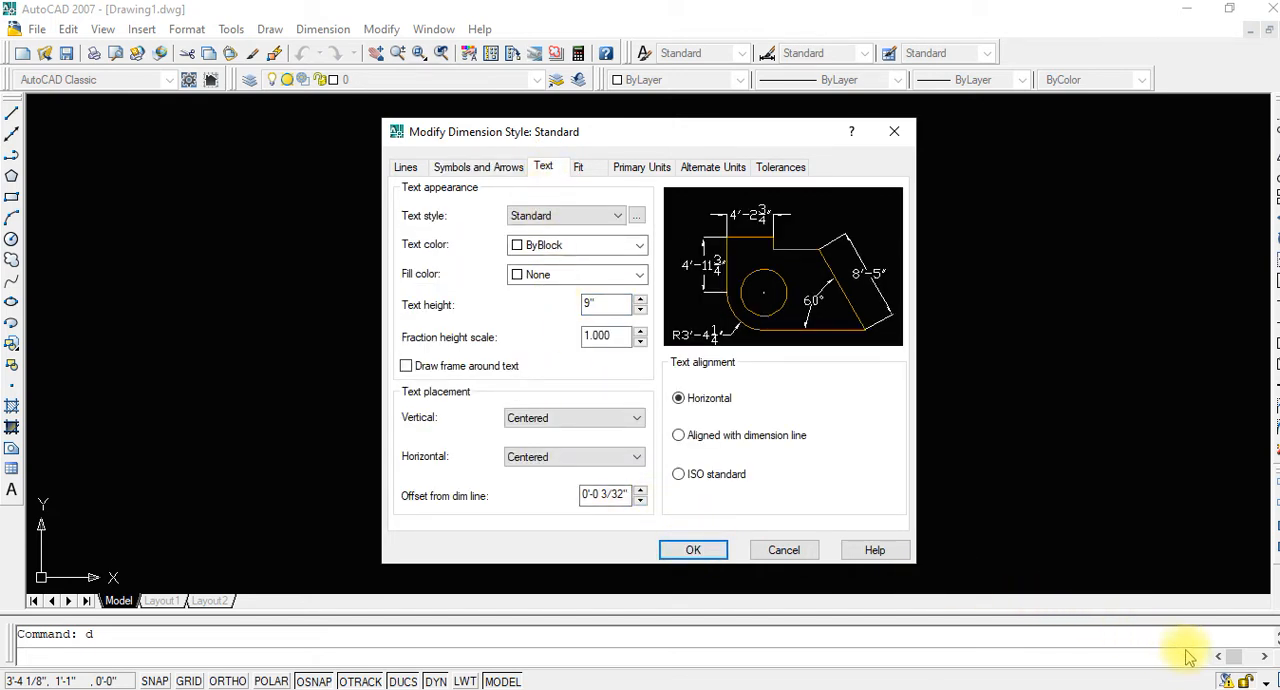
{"action": "left_click", "coordinate": [1213, 665]}
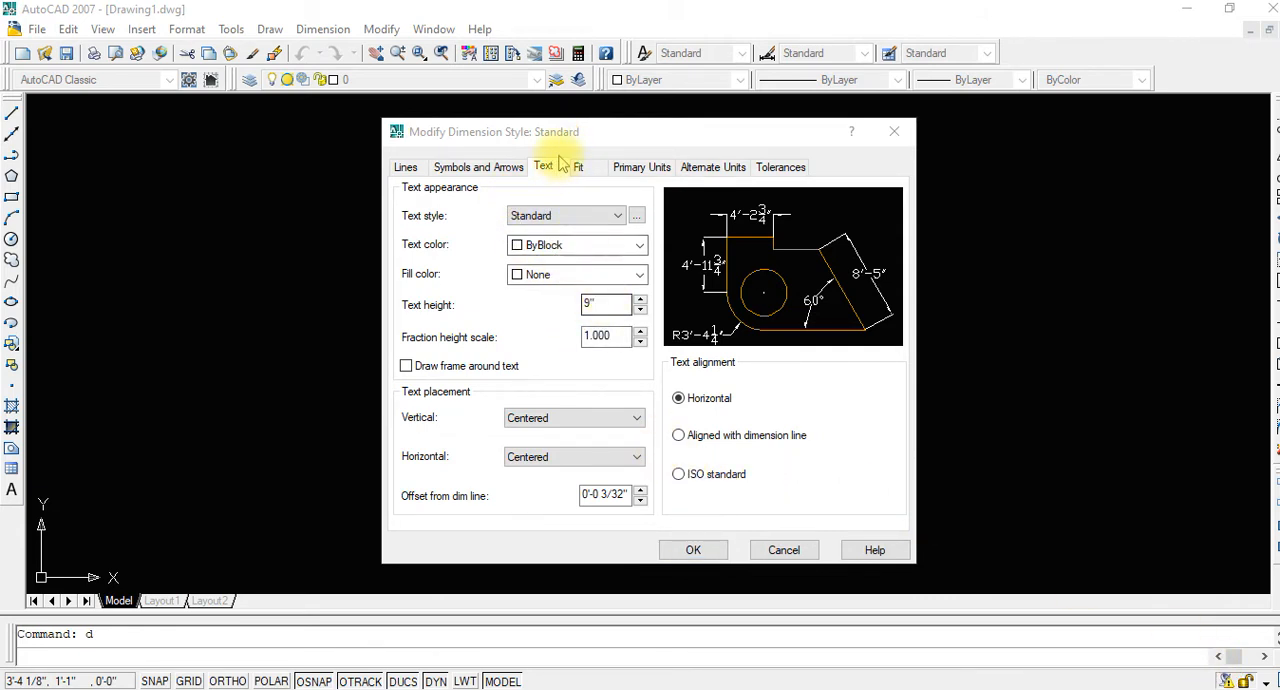
{"action": "left_click", "coordinate": [503, 166]}
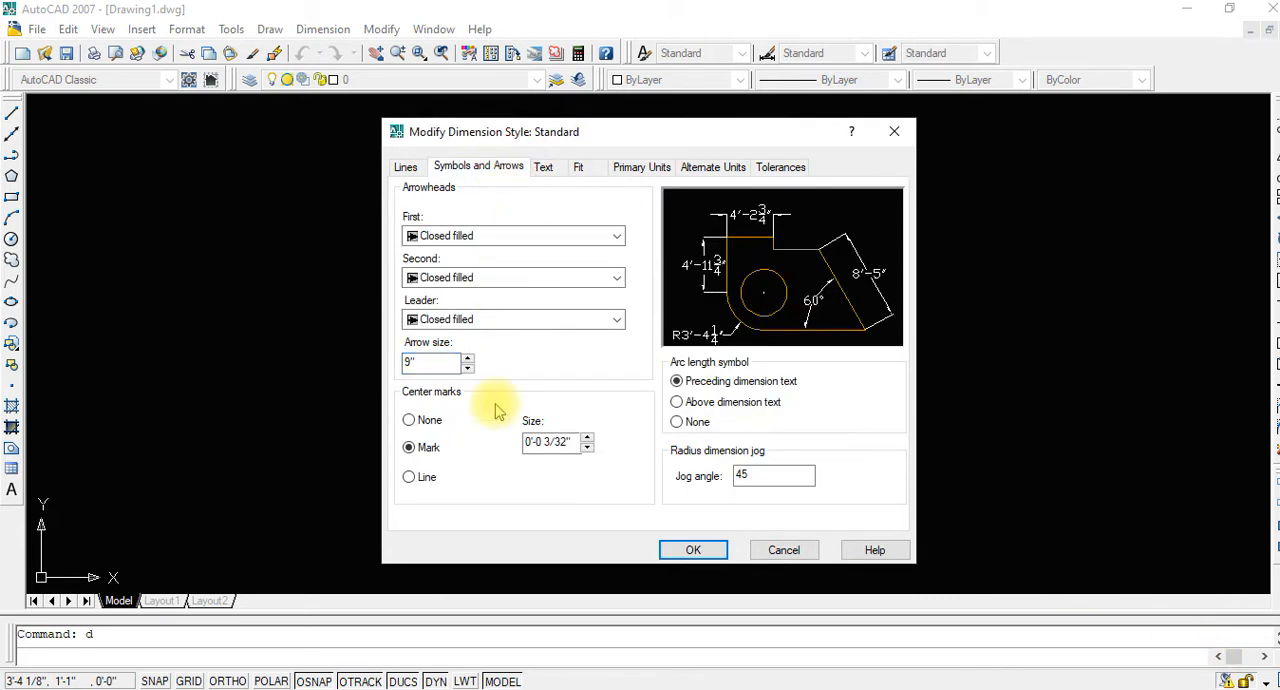
{"action": "left_click", "coordinate": [692, 549]}
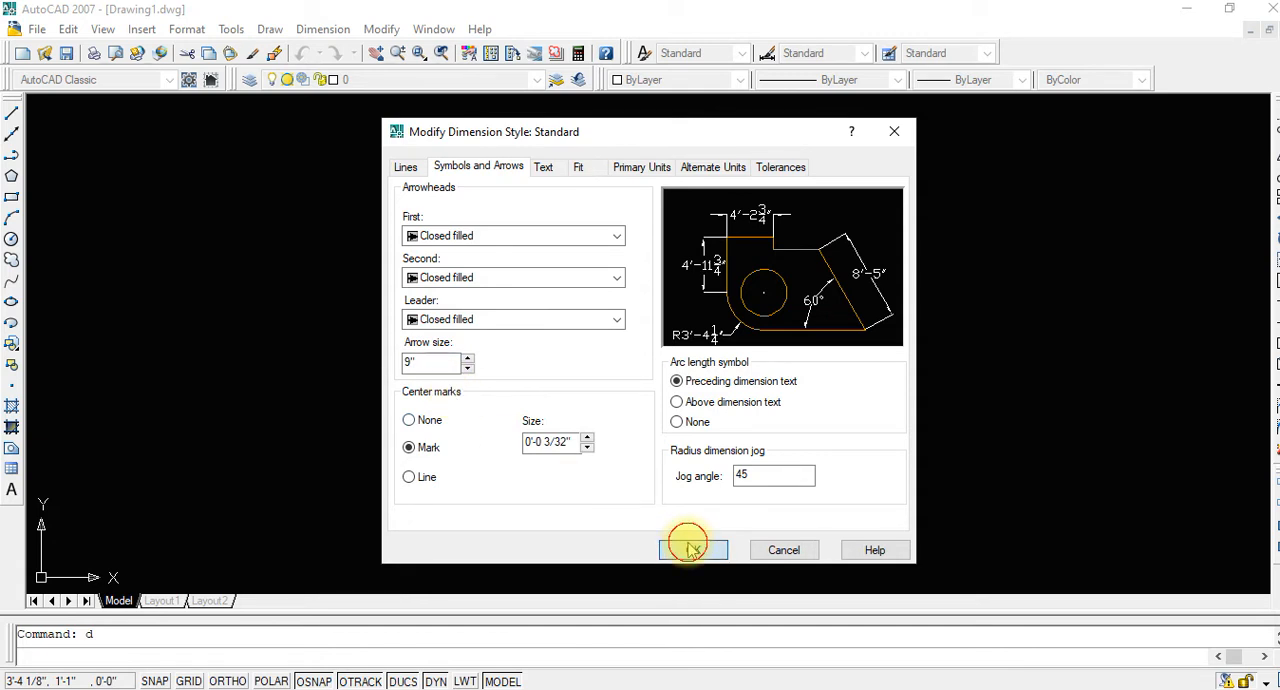
{"action": "left_click", "coordinate": [766, 497]}
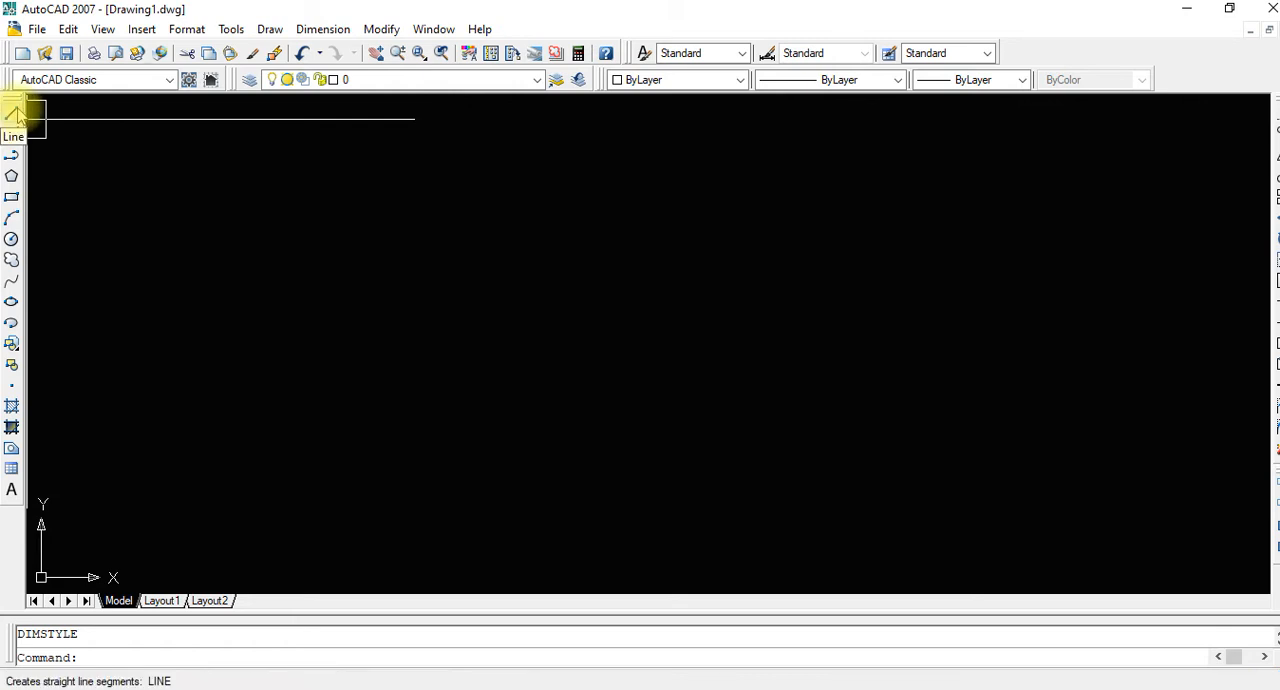
{"action": "left_click", "coordinate": [37, 30]}
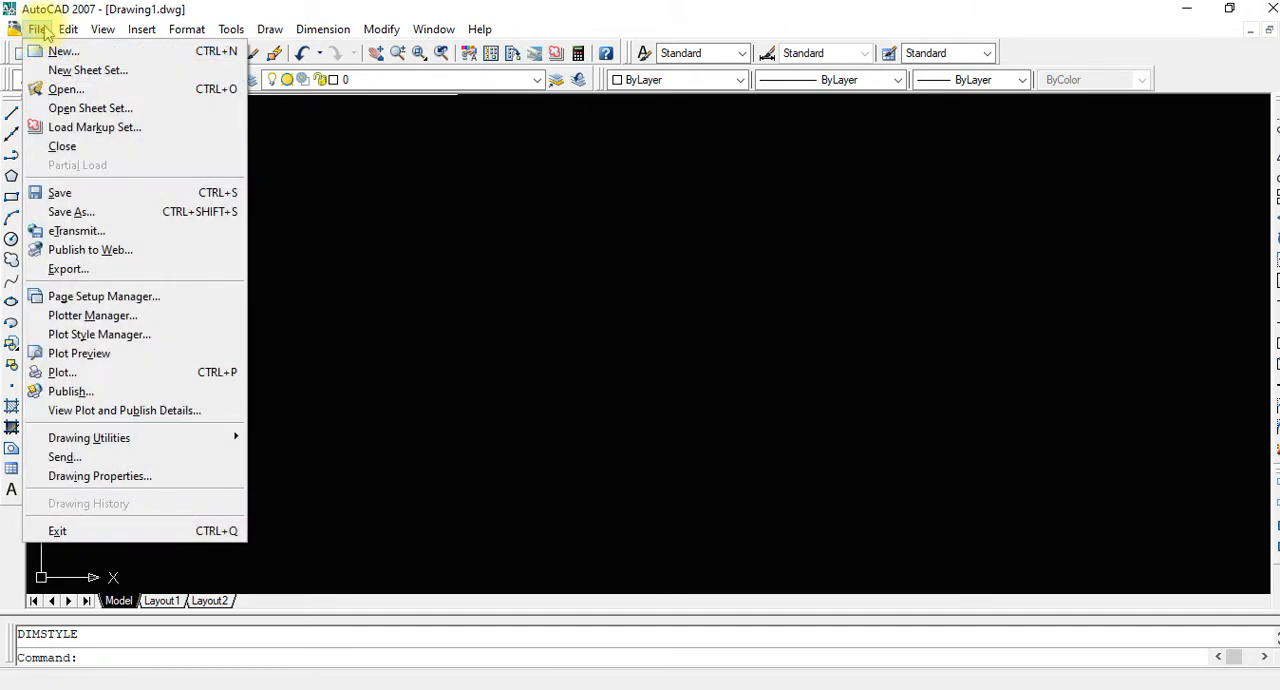
{"action": "left_click", "coordinate": [394, 165]}
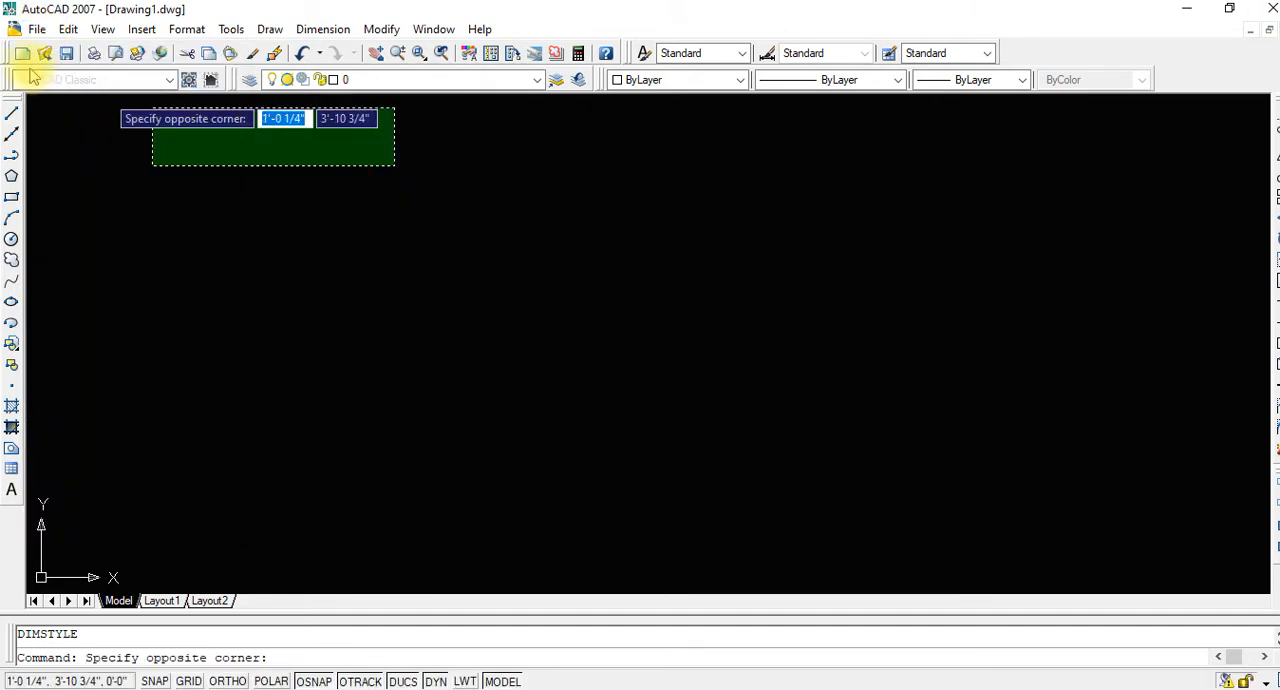
{"action": "left_click", "coordinate": [42, 104]}
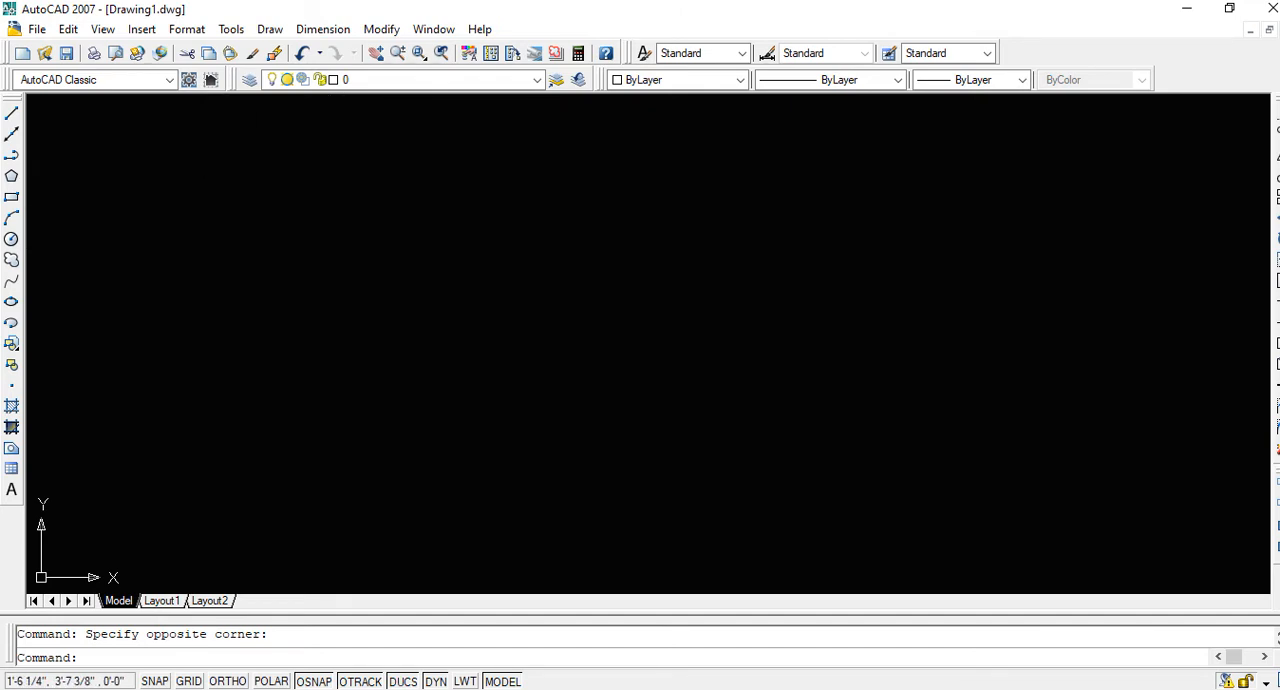
{"action": "left_click", "coordinate": [36, 29]}
{"action": "left_click", "coordinate": [466, 215]}
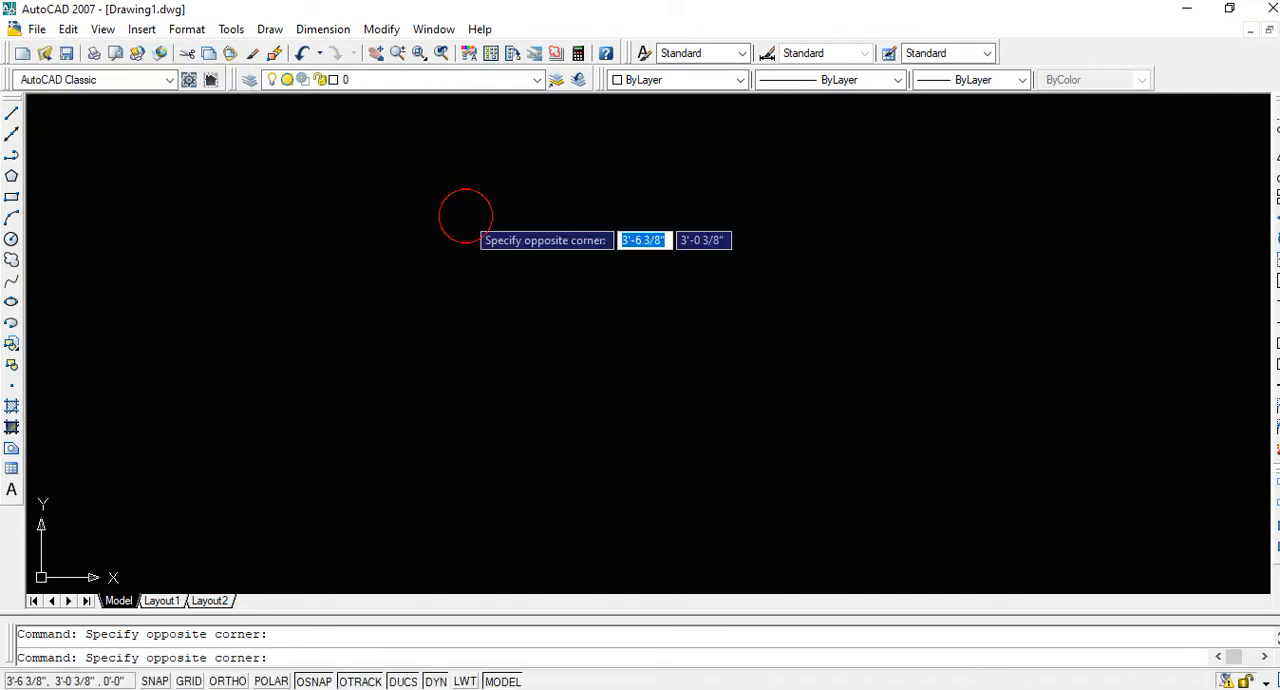
{"action": "left_click", "coordinate": [484, 252]}
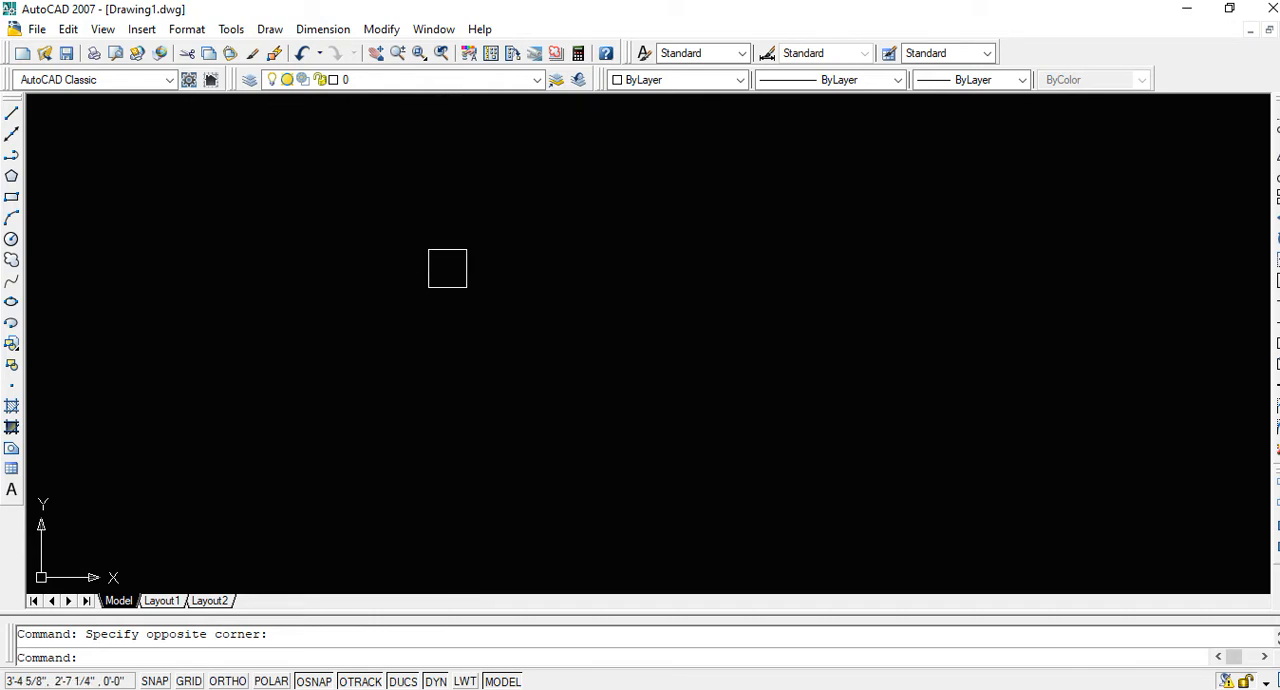
Bring up the template selection for a new drawing and cancel it
{"action": "key", "text": "ctrl+n"}
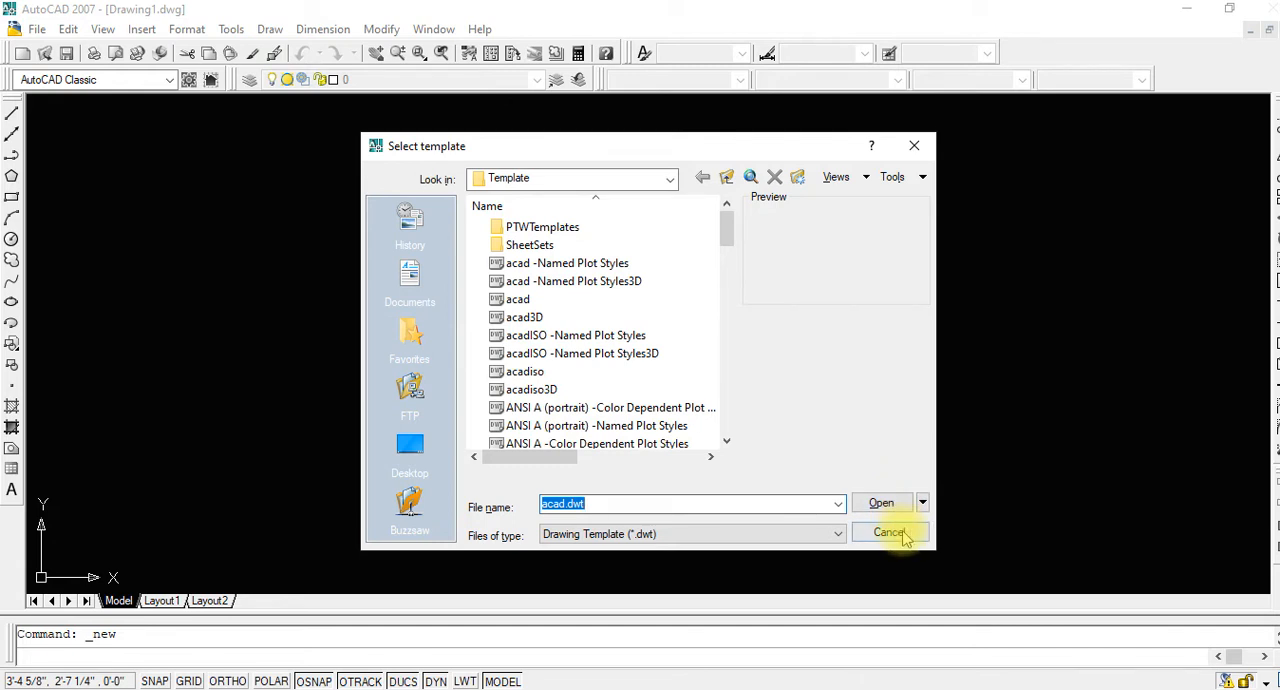
{"action": "left_click", "coordinate": [903, 538]}
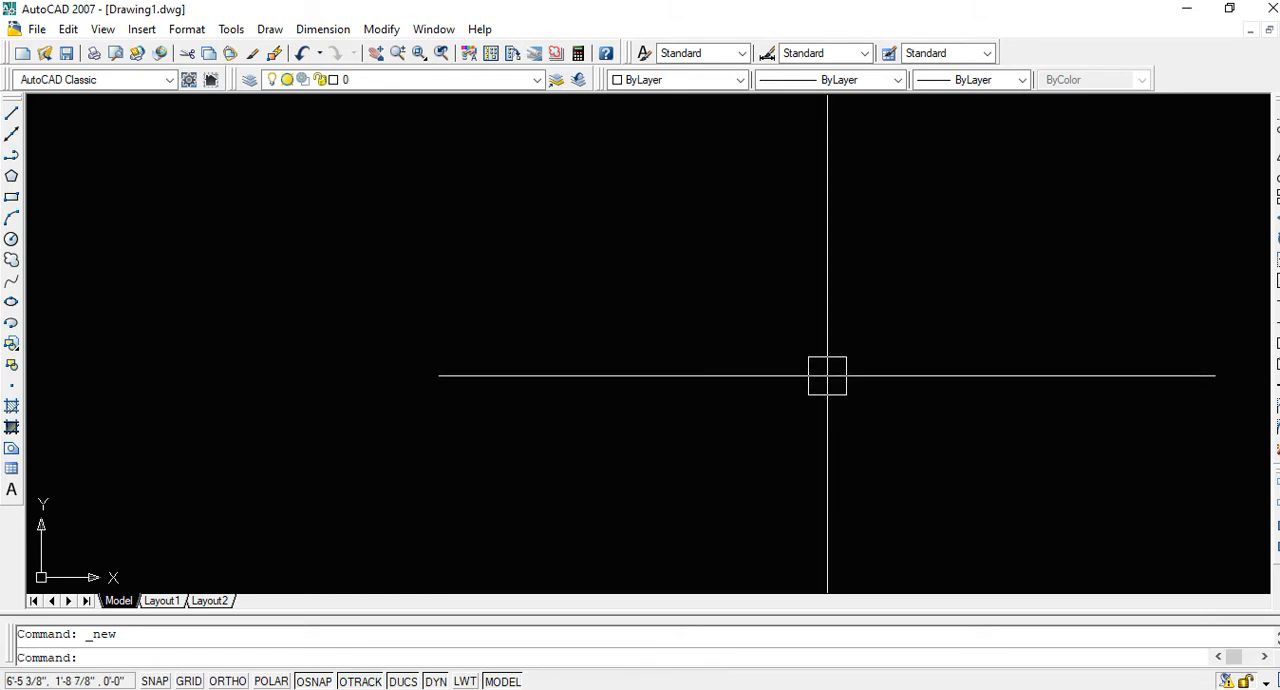
{"action": "type", "text": "l"}
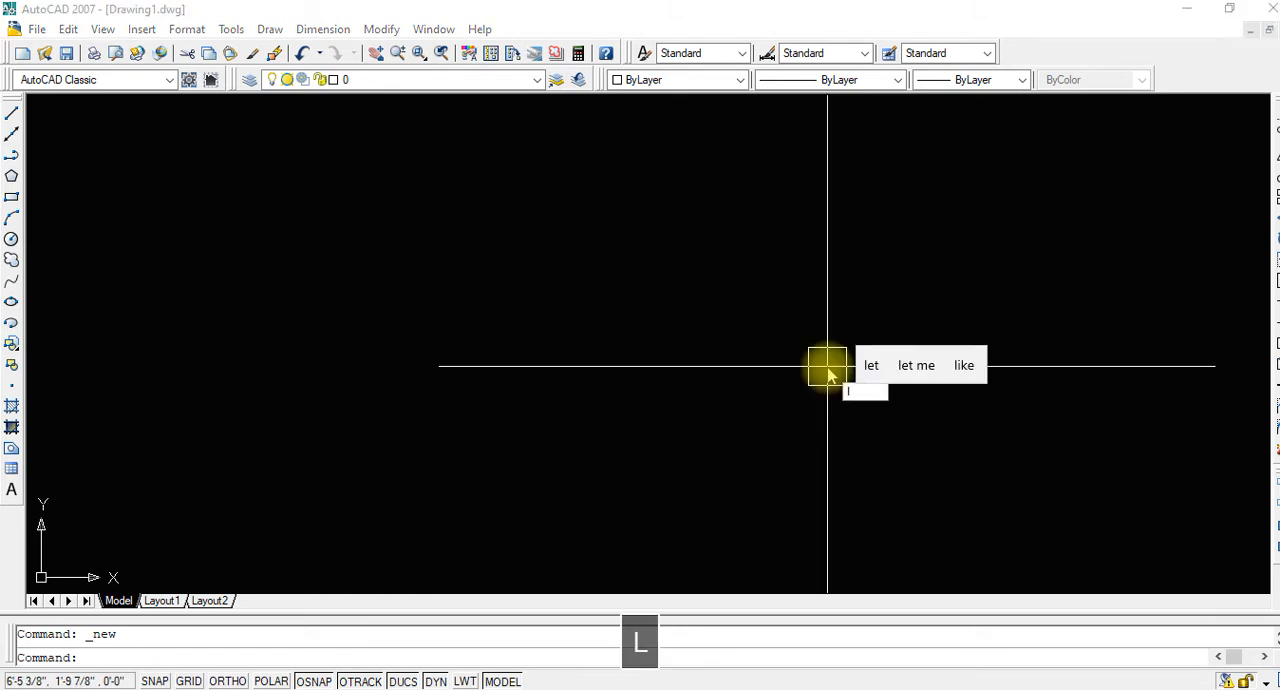
{"action": "key", "text": "space"}
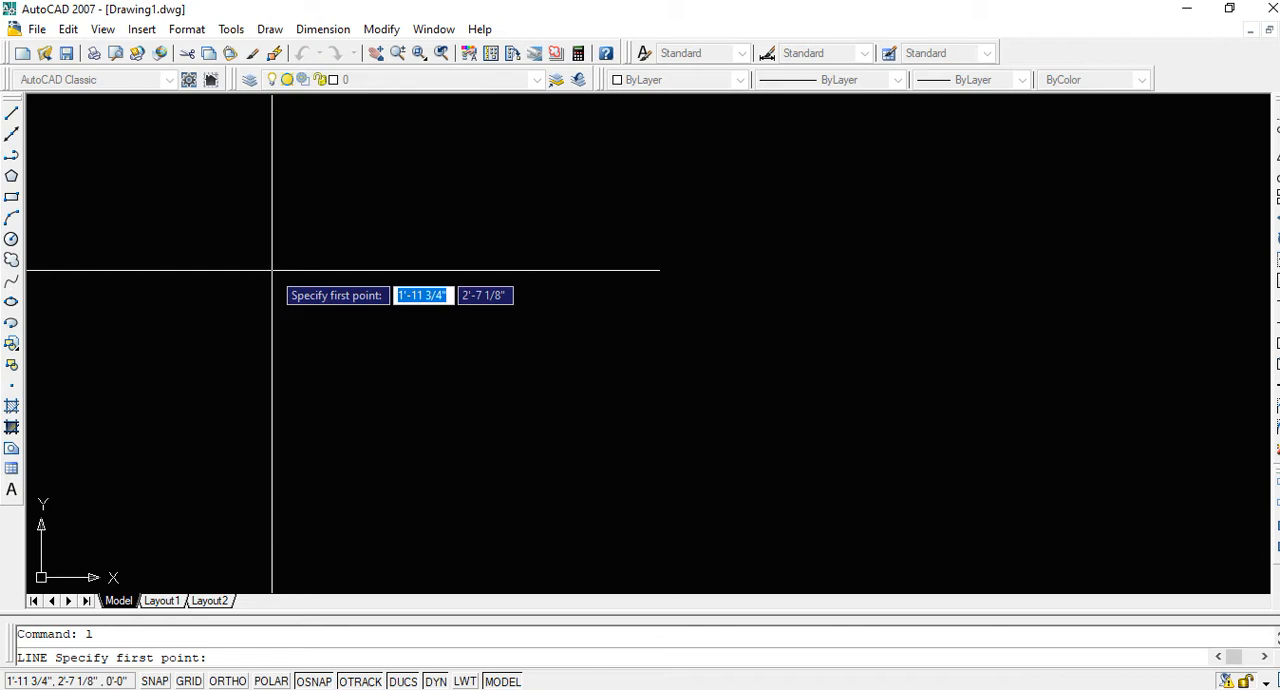
{"action": "key", "text": "Escape"}
Draw a horizontal line 45' long to the right from the upper-left part of the drawing area, with Ortho mode turned on
{"action": "type", "text": "l"}
{"action": "key", "text": "space"}
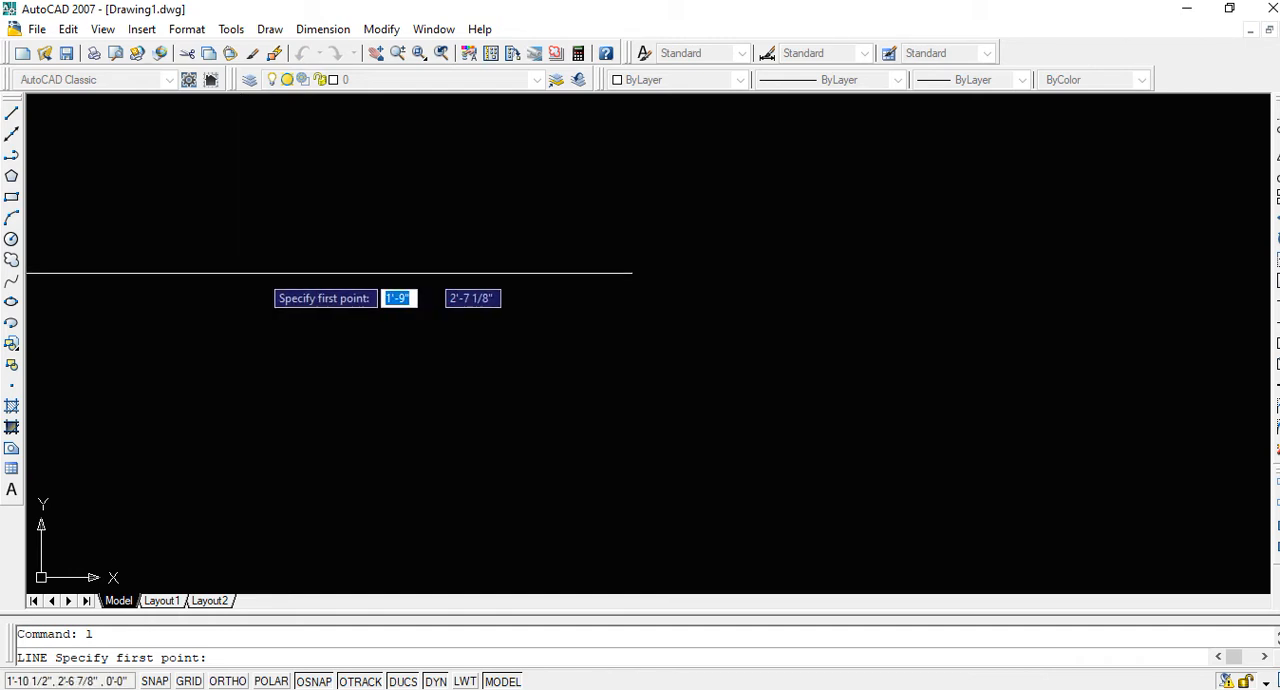
{"action": "left_click", "coordinate": [271, 204]}
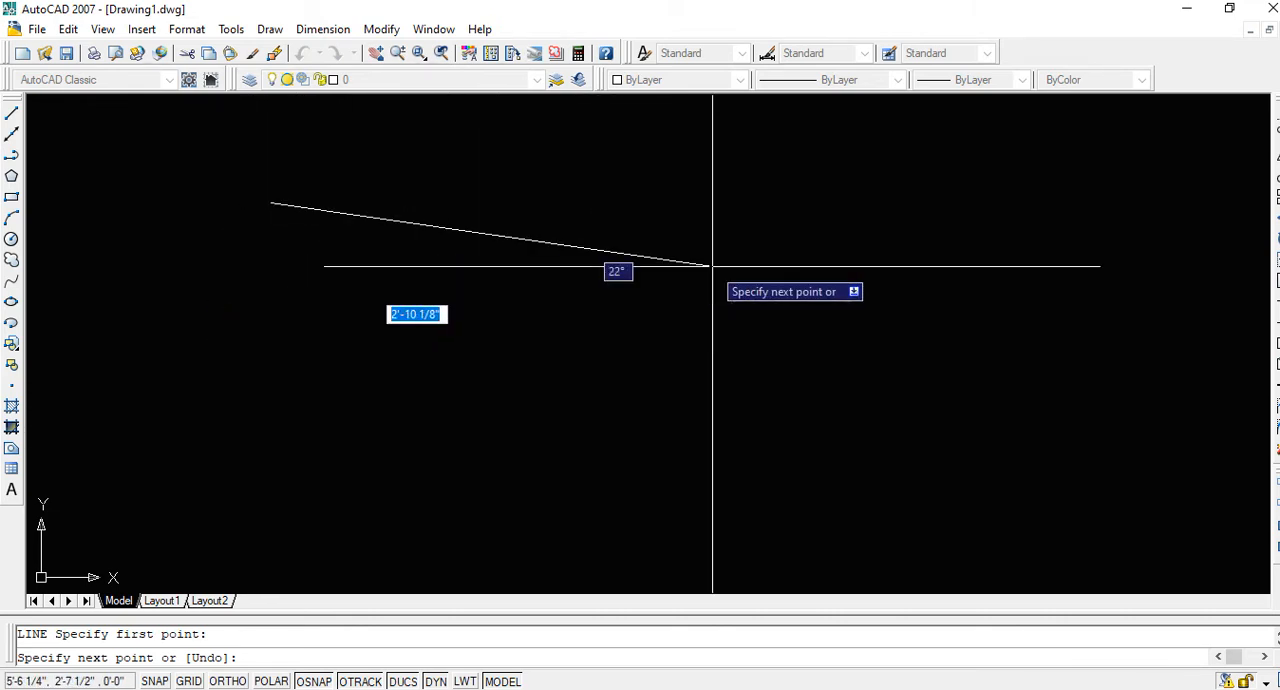
{"action": "key", "text": "F8"}
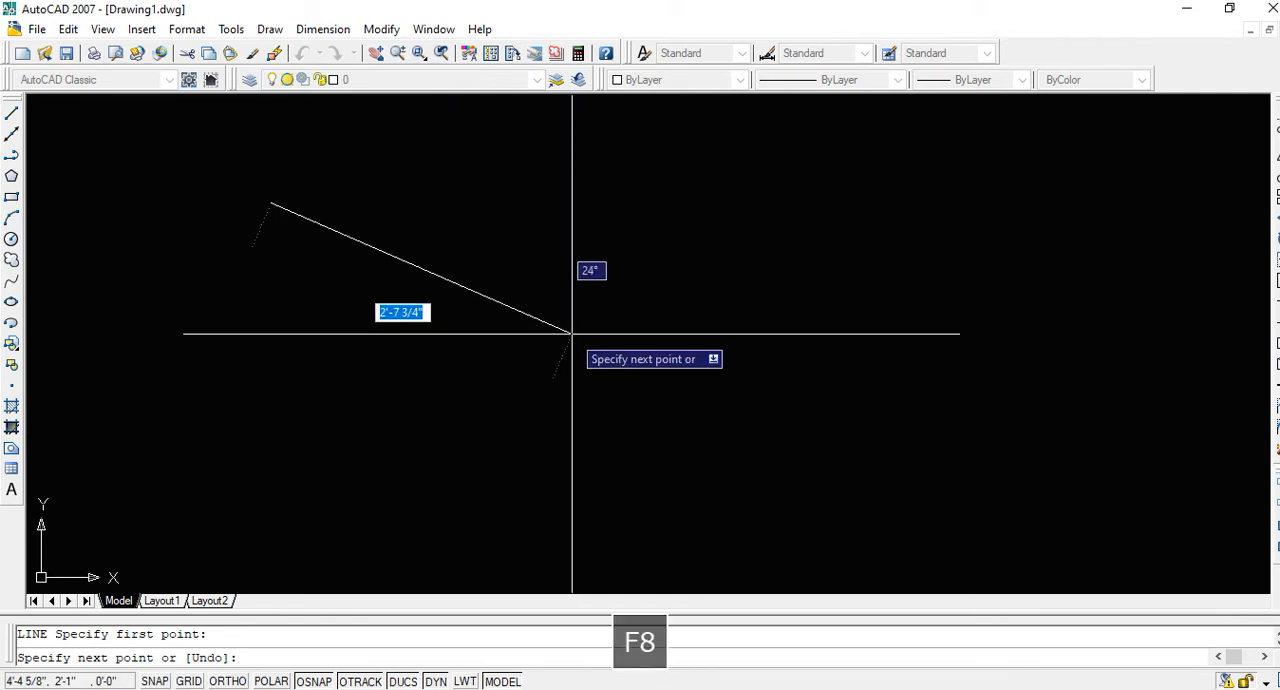
{"action": "key", "text": "F9"}
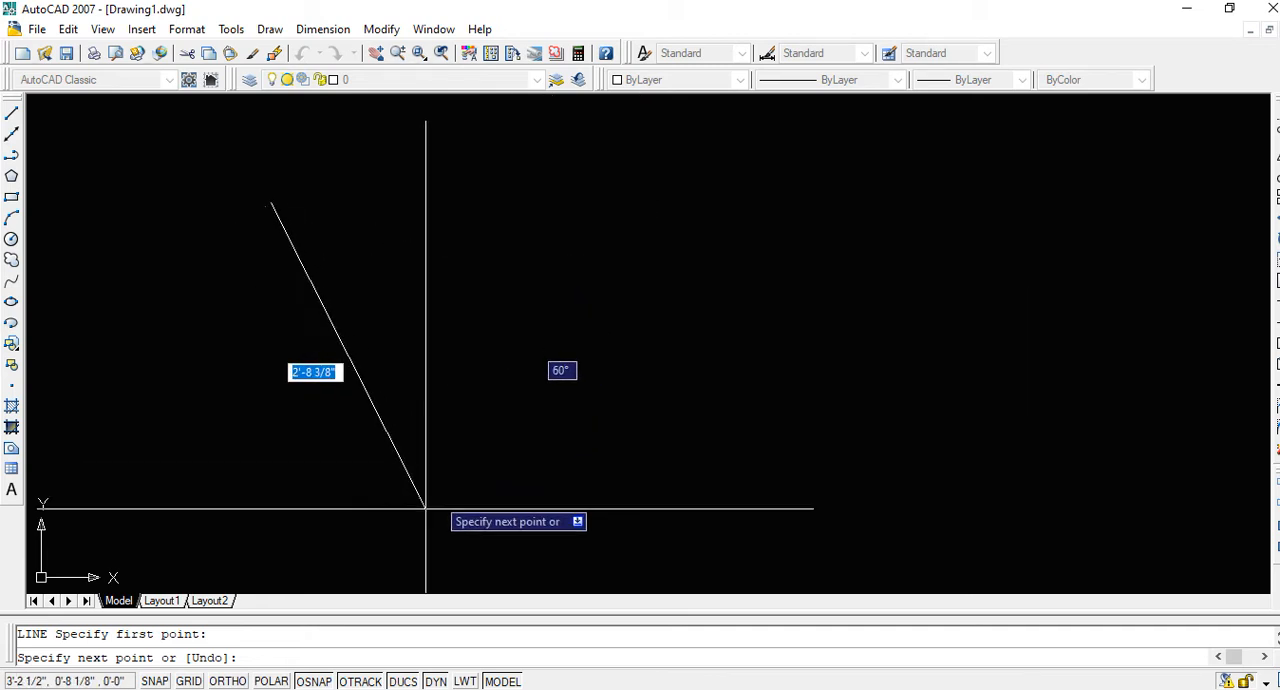
{"action": "left_click", "coordinate": [360, 681]}
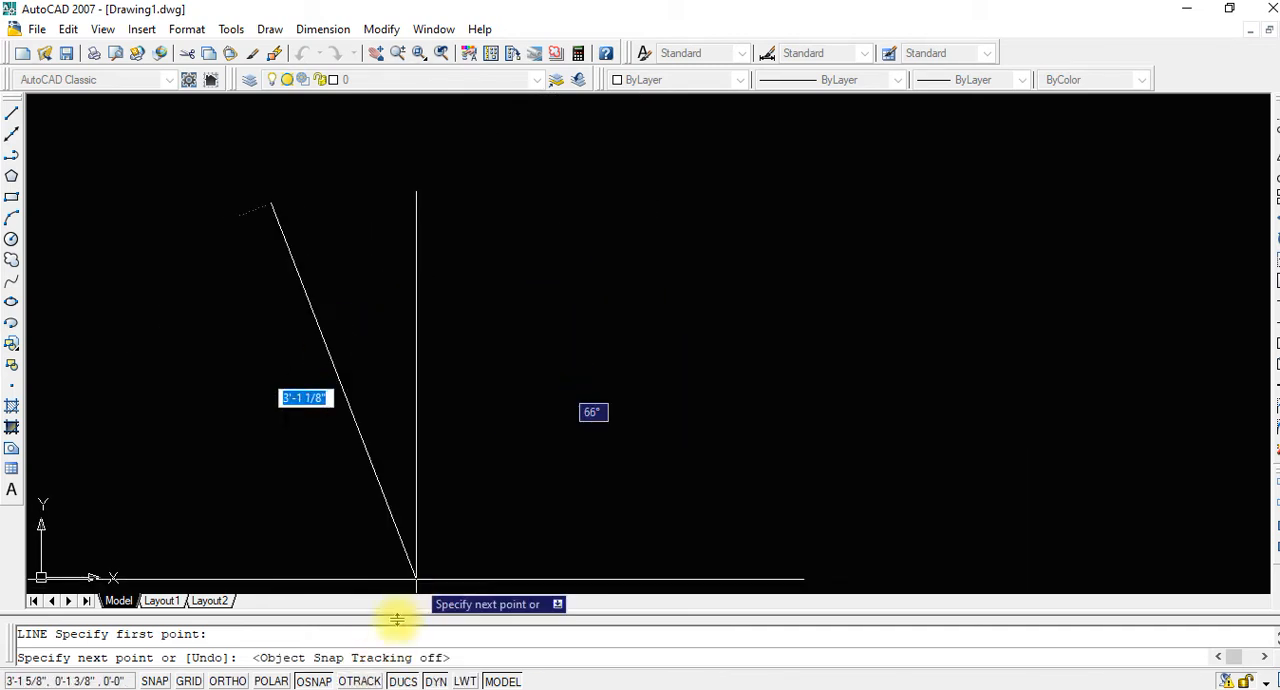
{"action": "left_click", "coordinate": [360, 681]}
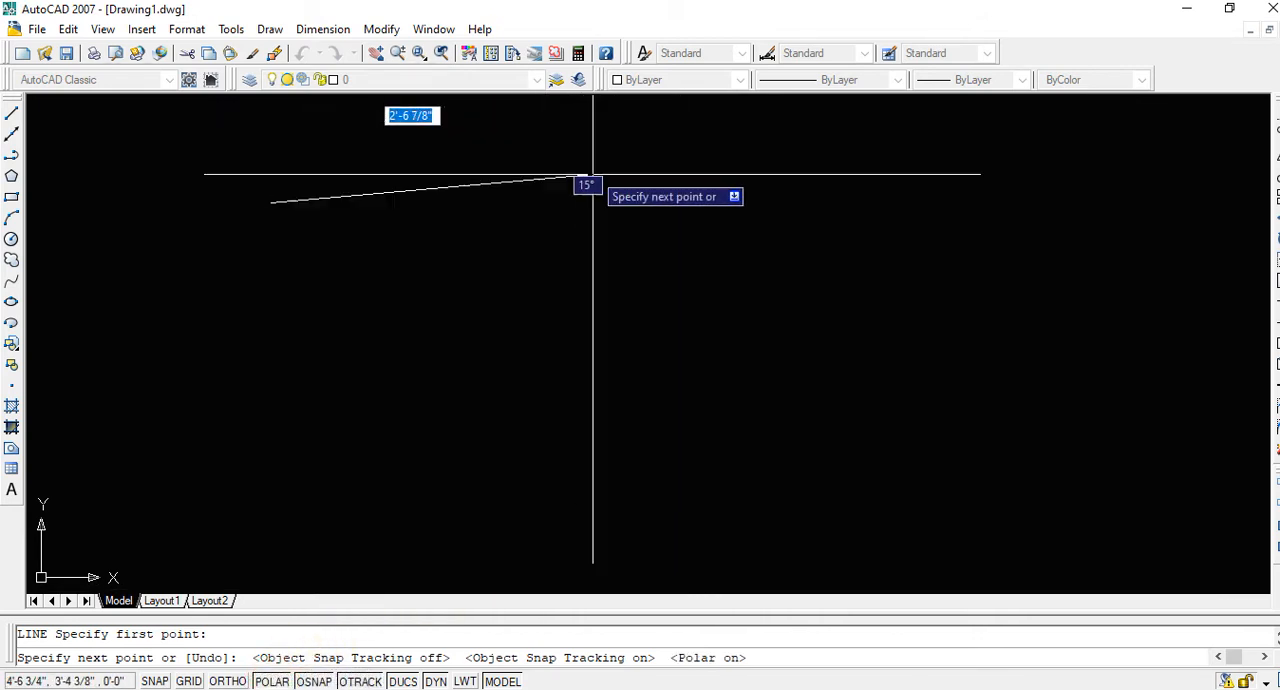
{"action": "left_click", "coordinate": [272, 681]}
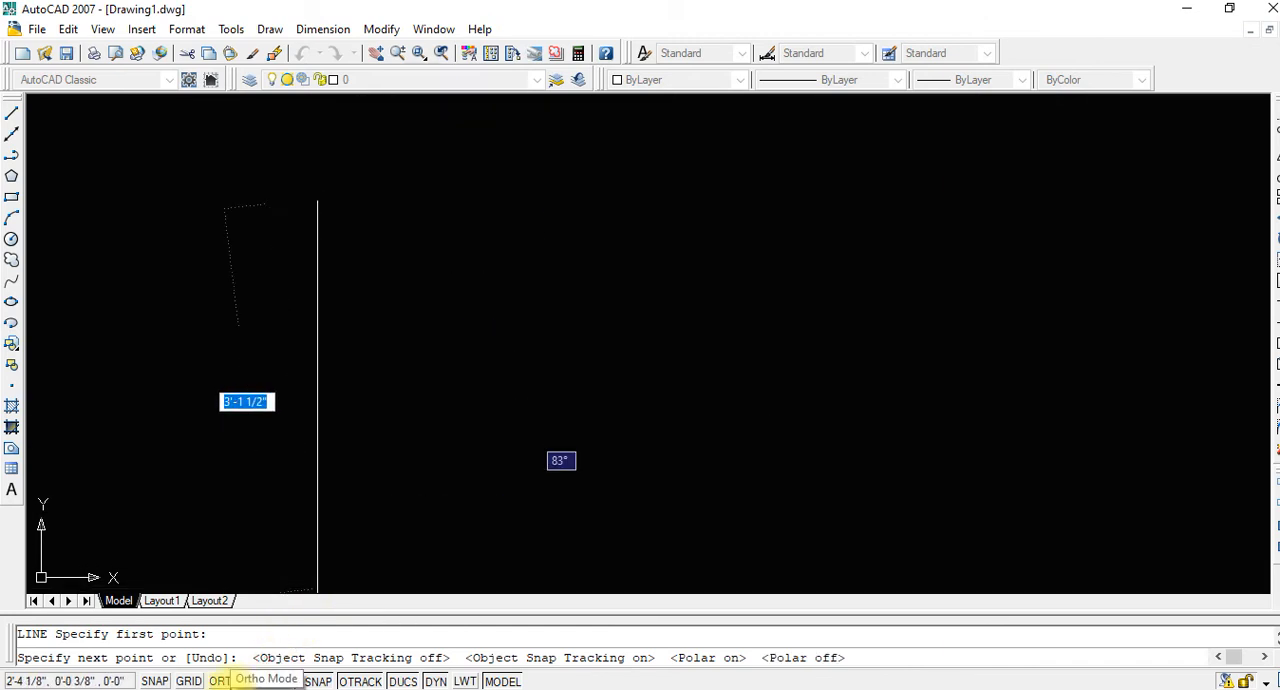
{"action": "left_click", "coordinate": [228, 681]}
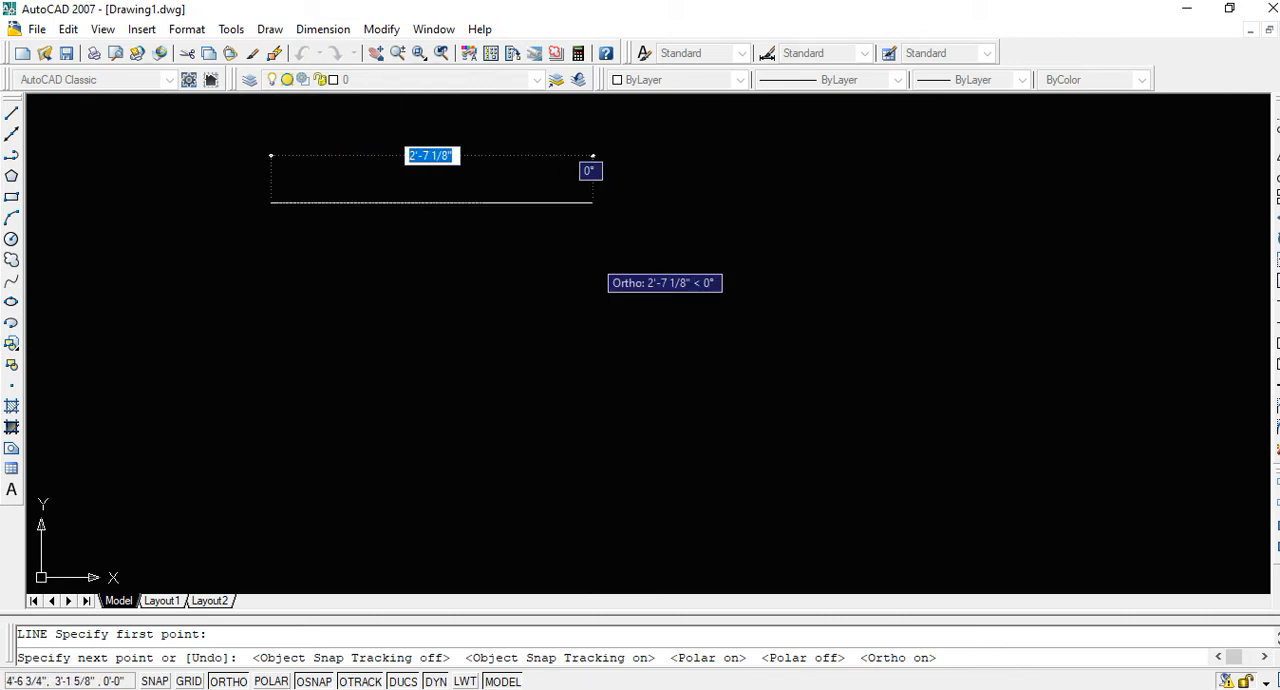
{"action": "type", "text": "45"}
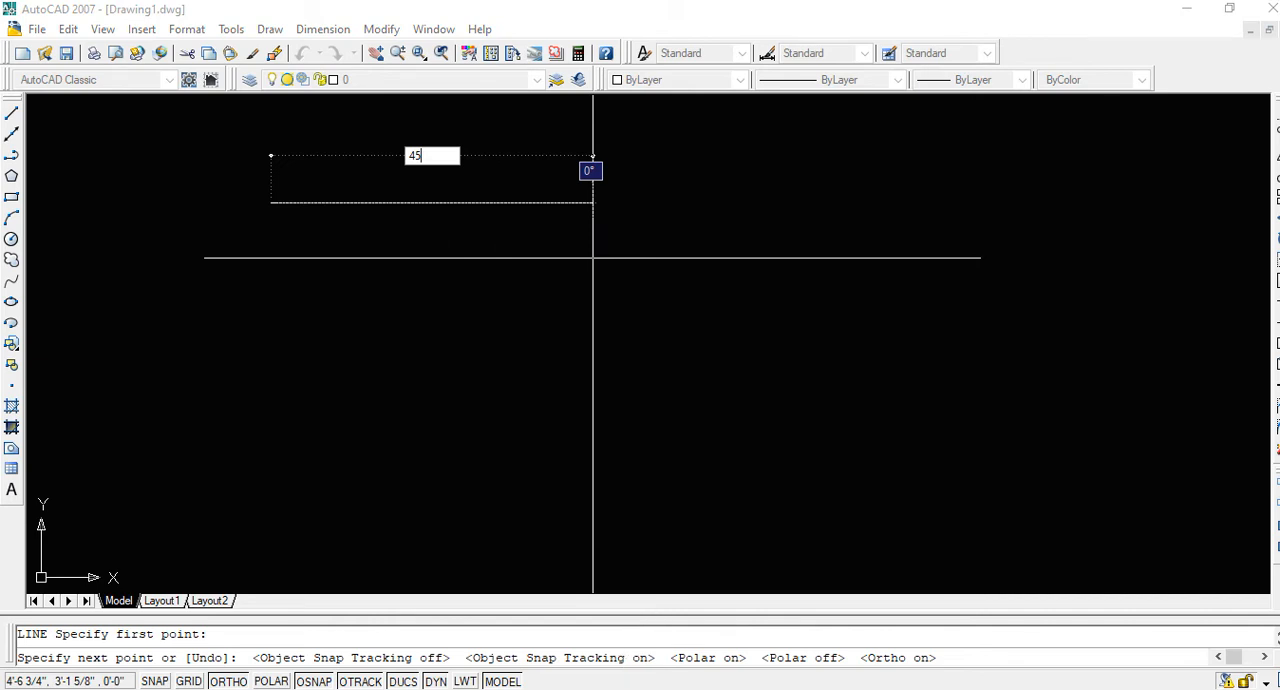
{"action": "type", "text": "'"}
{"action": "key", "text": "Return"}
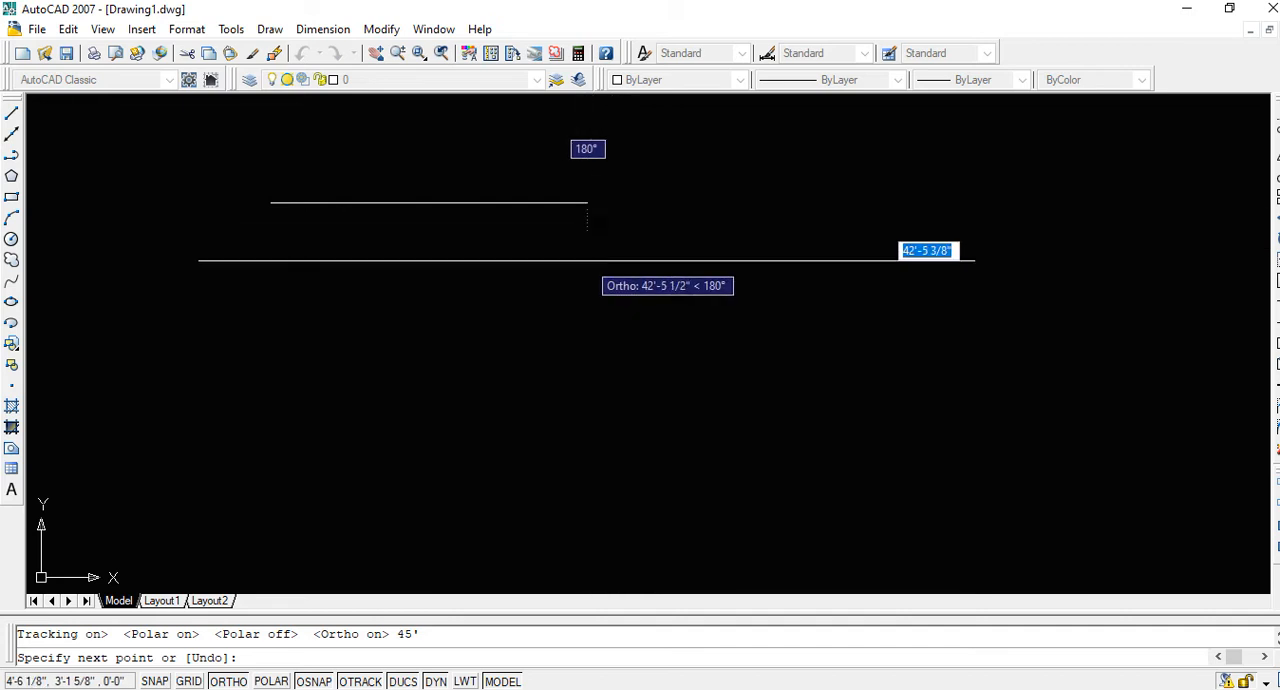
{"action": "key", "text": "Escape"}
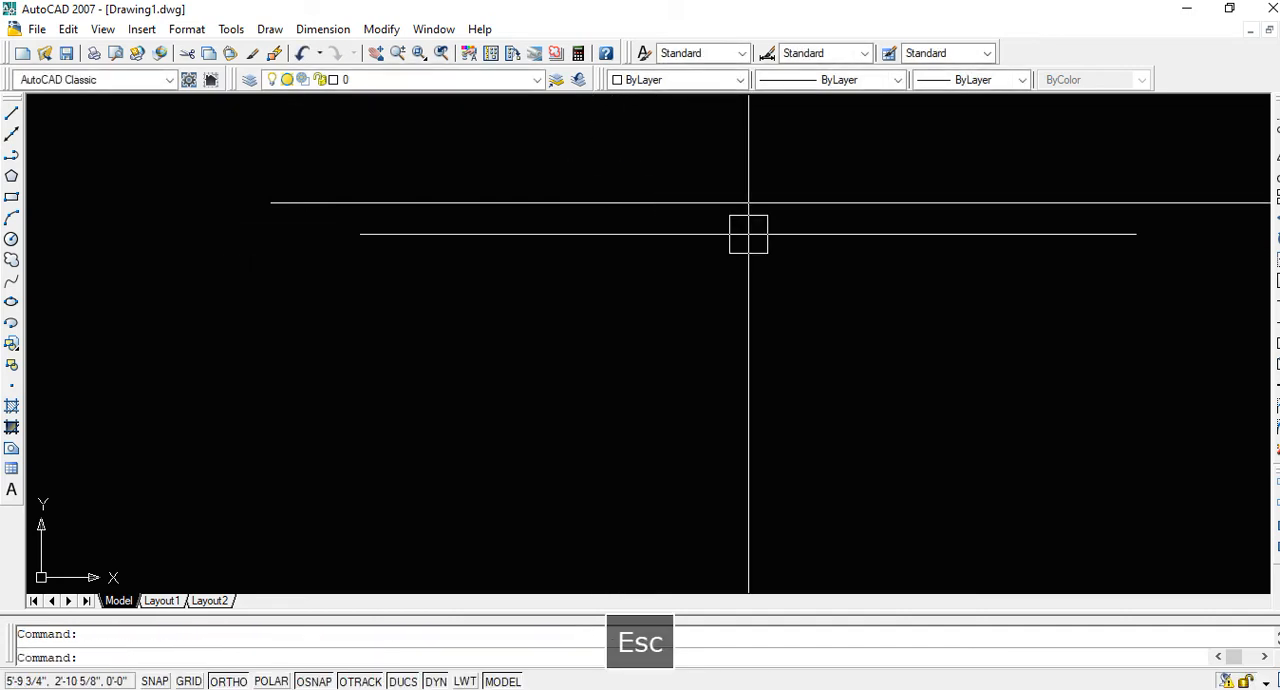
Zoom to the drawing extents and draw a vertical line with length 35 upward from the horizontal line's right end
{"action": "type", "text": "z"}
{"action": "key", "text": "space"}
{"action": "type", "text": "e"}
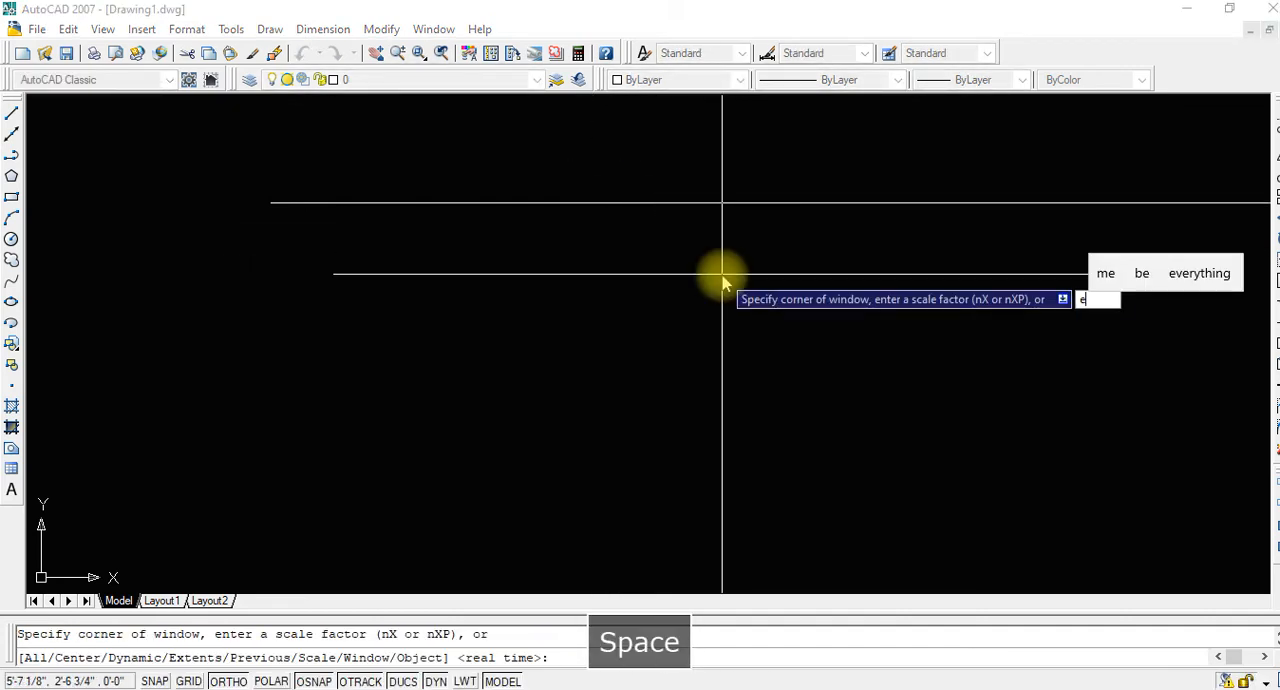
{"action": "key", "text": "space"}
{"action": "scroll", "coordinate": [735, 272], "scroll_direction": "down", "scroll_amount": 2}
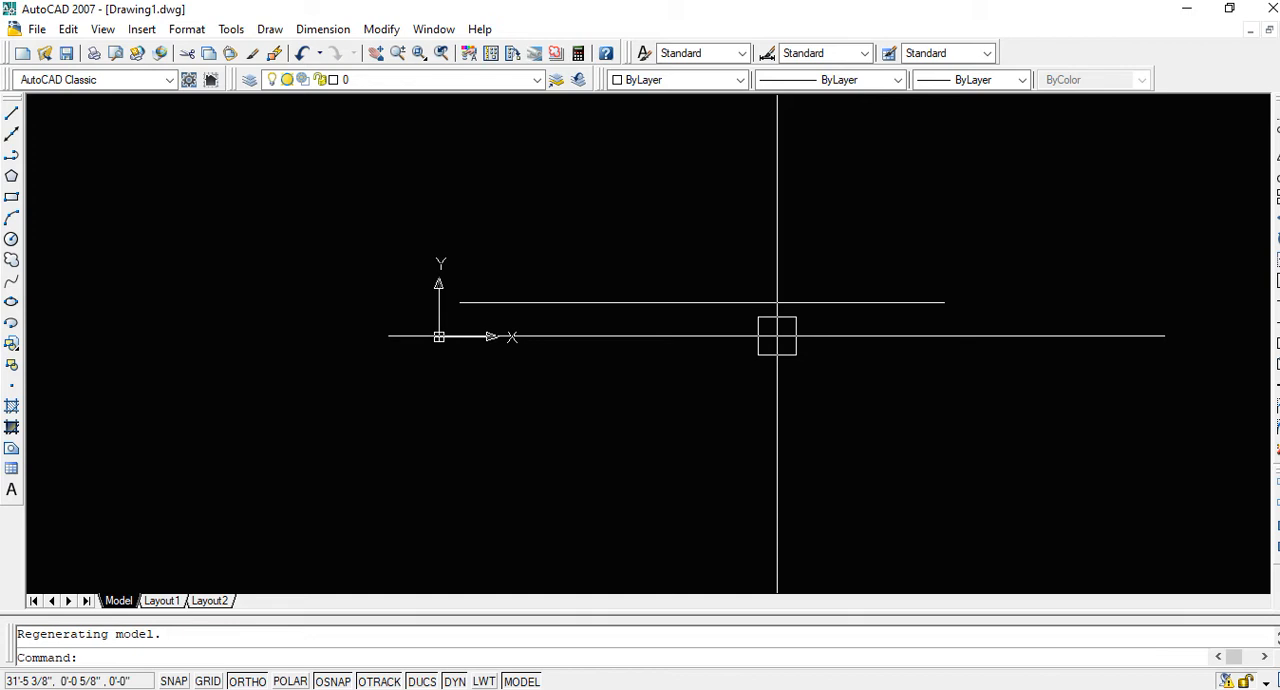
{"action": "type", "text": "l"}
{"action": "key", "text": "space"}
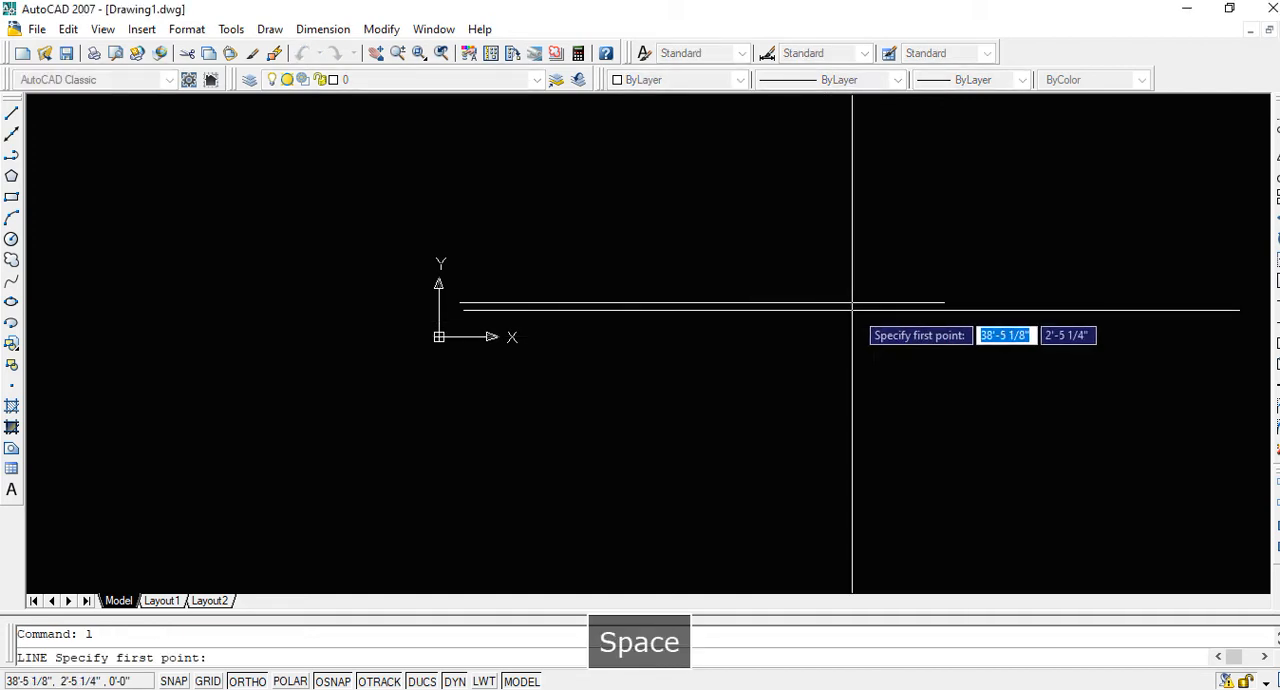
{"action": "left_click", "coordinate": [944, 301]}
{"action": "middle_click_drag", "start_coordinate": [946, 186], "coordinate": [937, 397]}
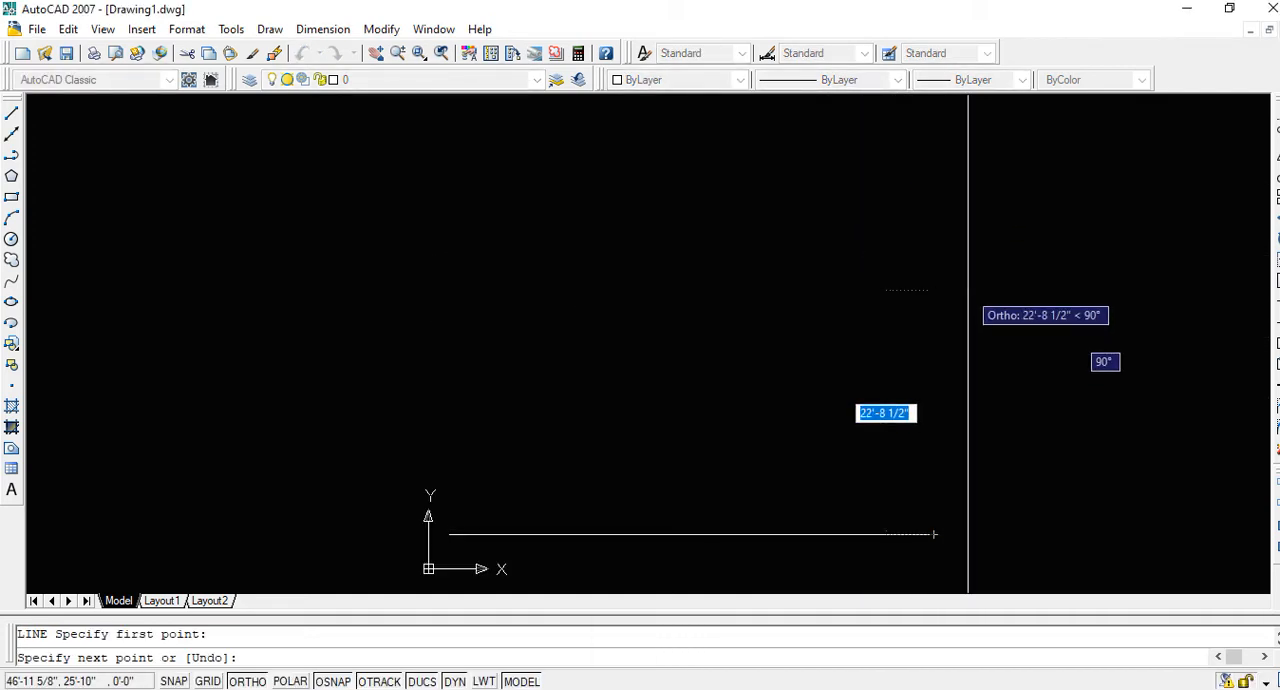
{"action": "type", "text": "35"}
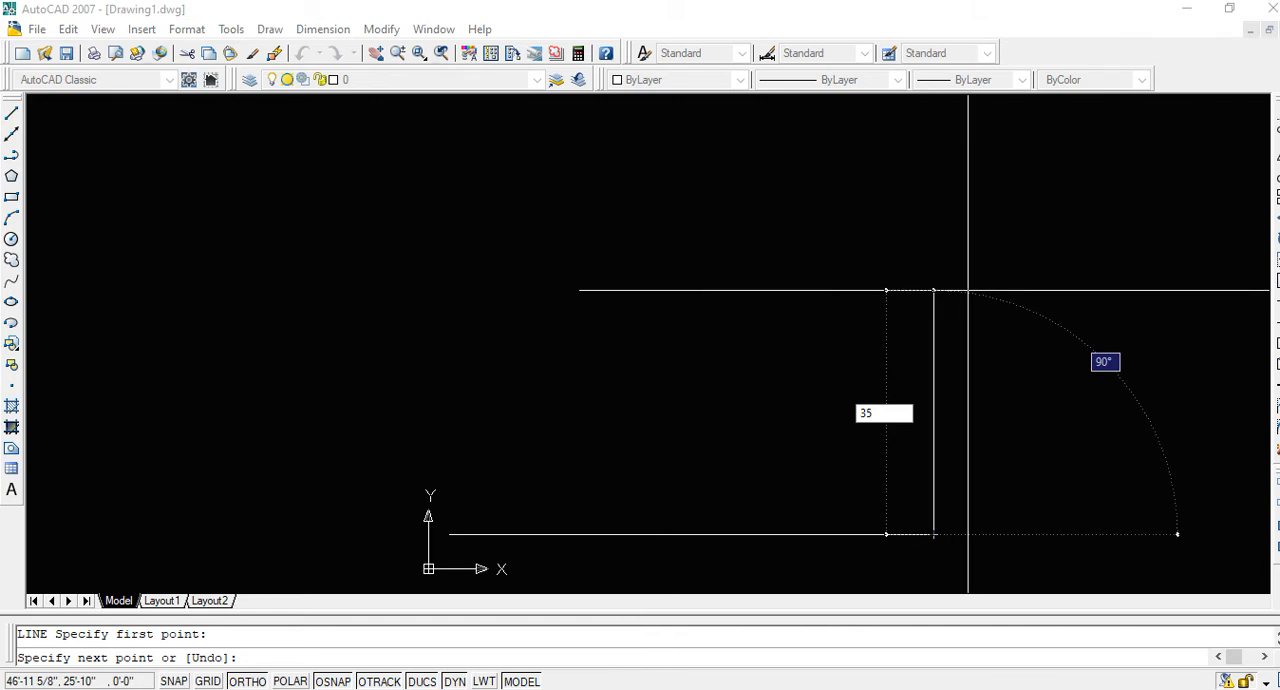
{"action": "key", "text": "Return"}
{"action": "key", "text": "Escape"}
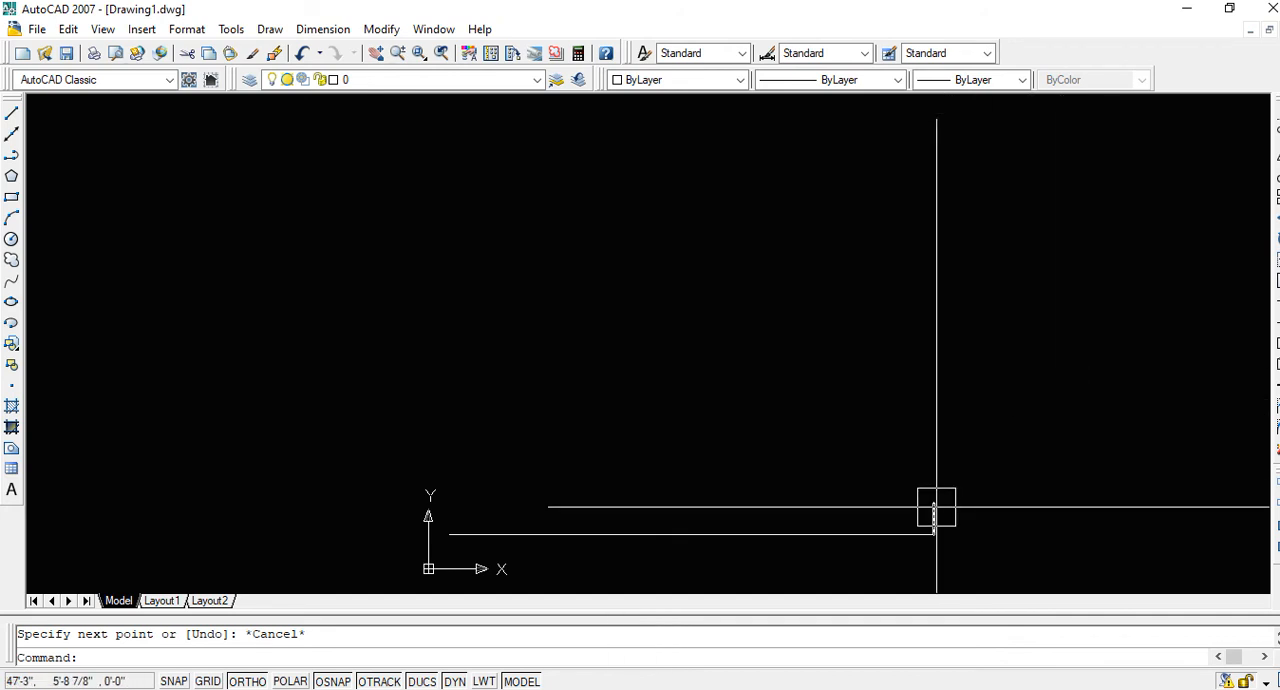
{"action": "key", "text": "Escape"}
Check the drawing units' length type, precision and insertion scale, and briefly select the horizontal line for inspection
{"action": "type", "text": "un"}
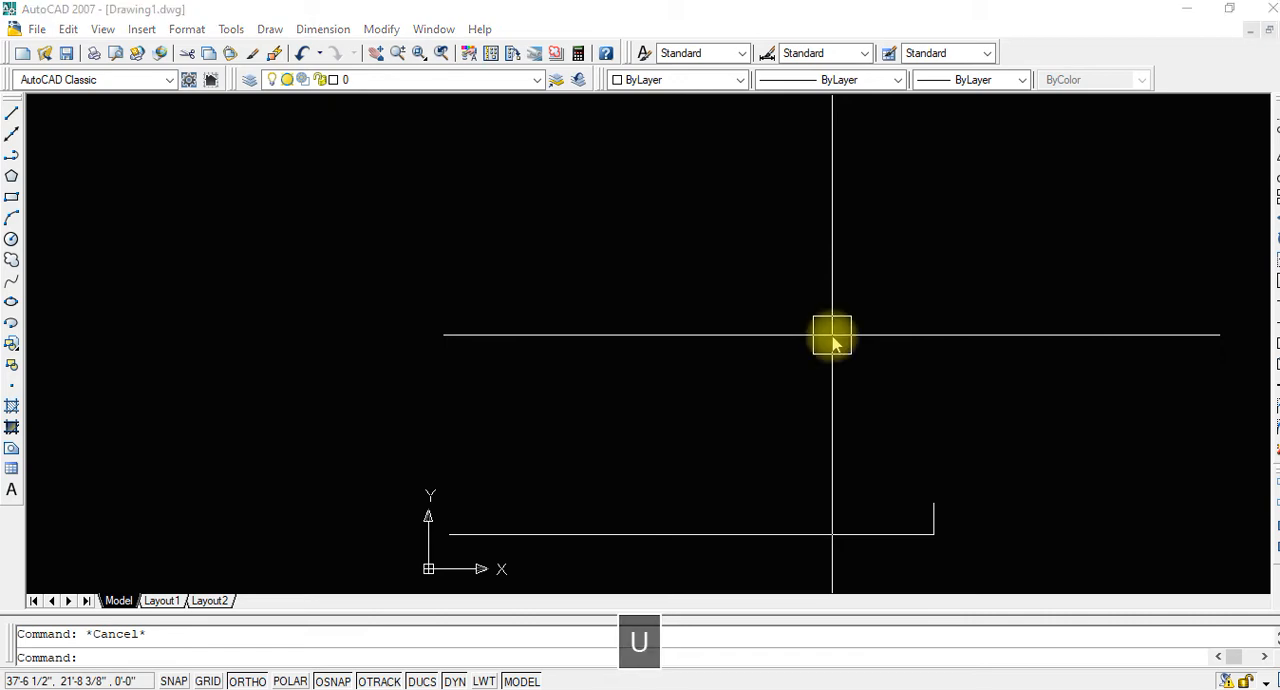
{"action": "key", "text": "space"}
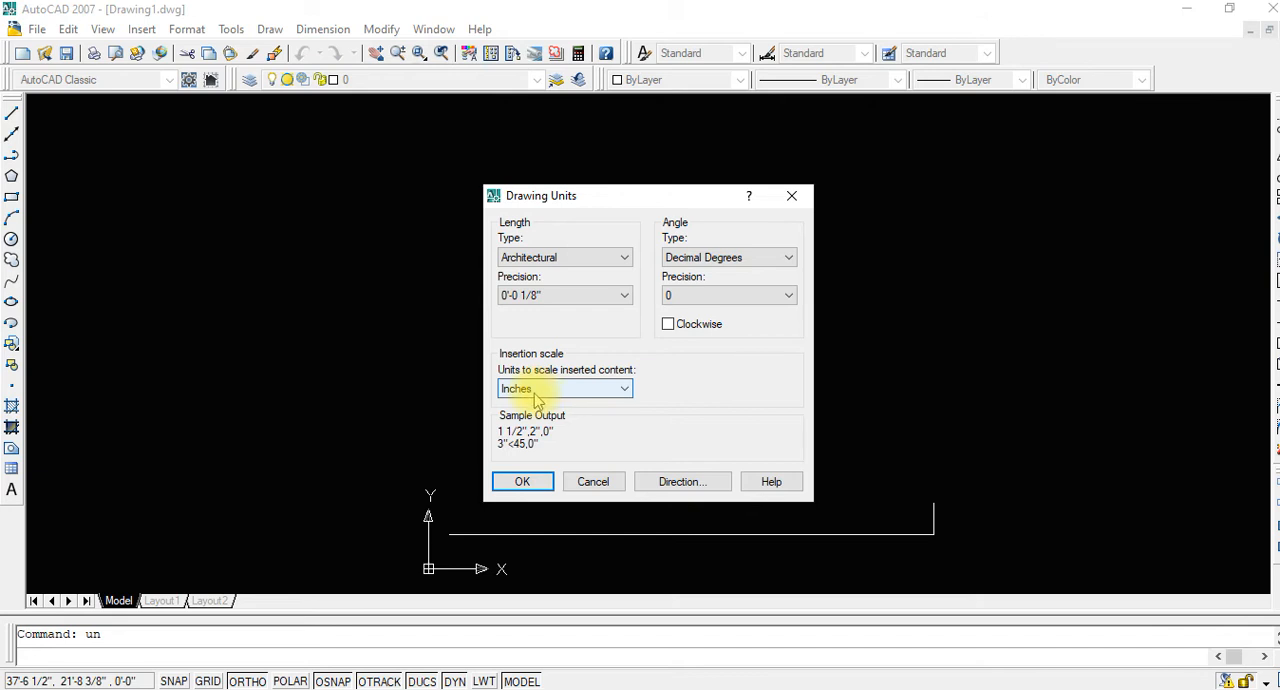
{"action": "left_click", "coordinate": [526, 483]}
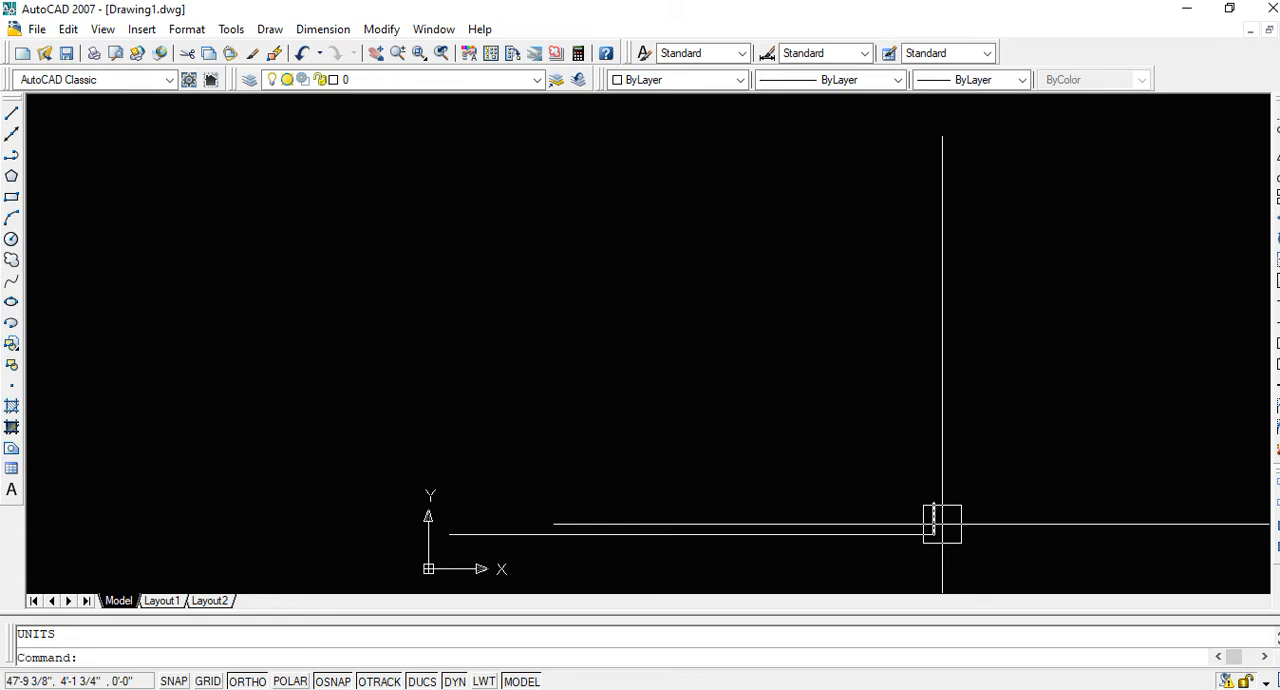
{"action": "left_click", "coordinate": [645, 534]}
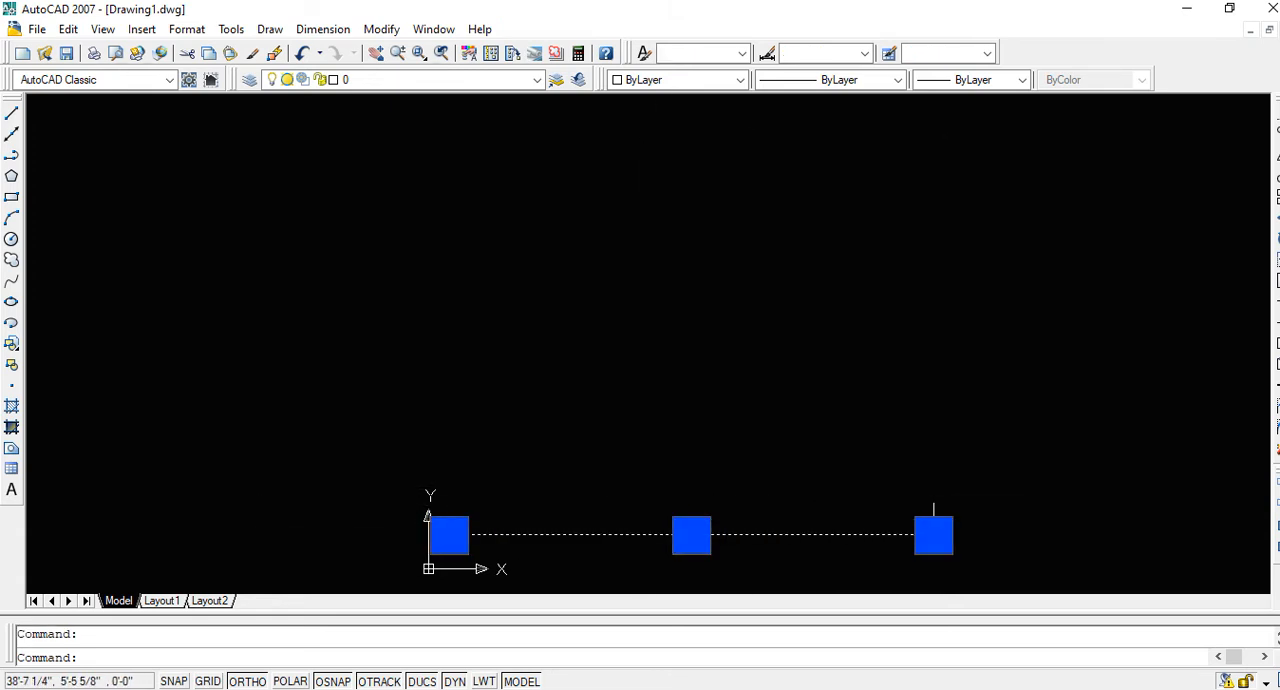
{"action": "key", "text": "Escape"}
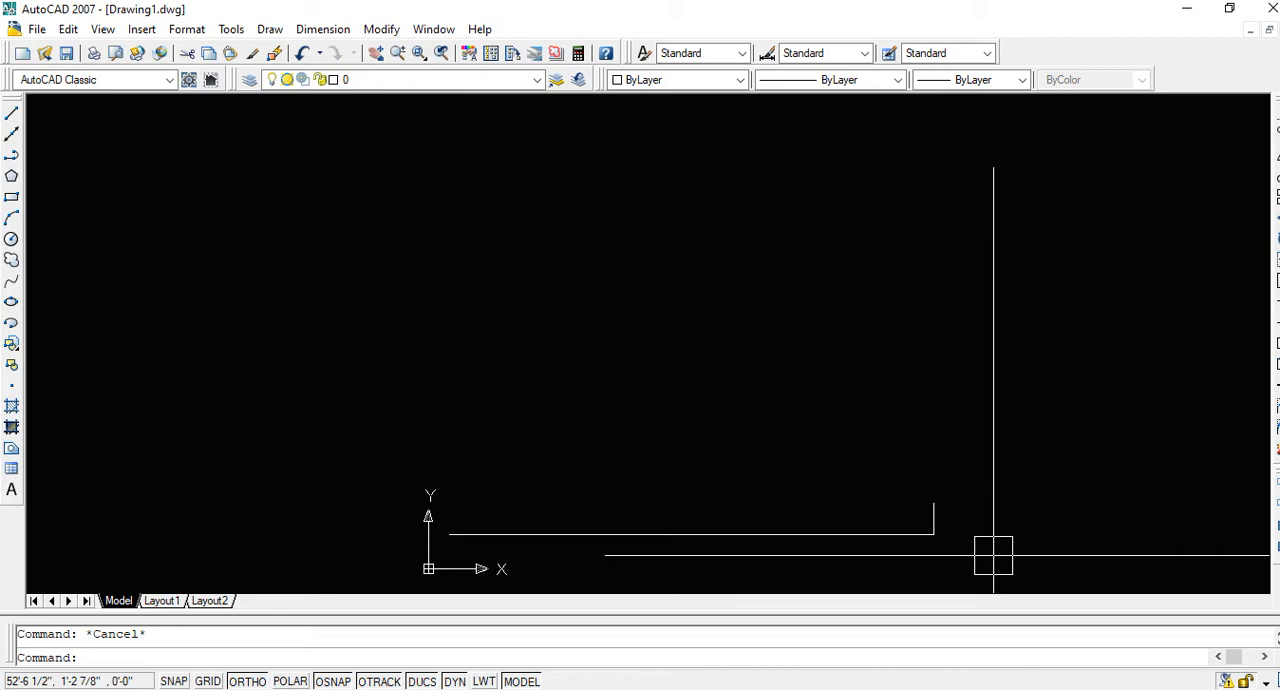
Erase the short vertical line and draw a 35' vertical line upward from the horizontal line's right end
{"action": "left_click", "coordinate": [934, 518]}
{"action": "key", "text": "Delete"}
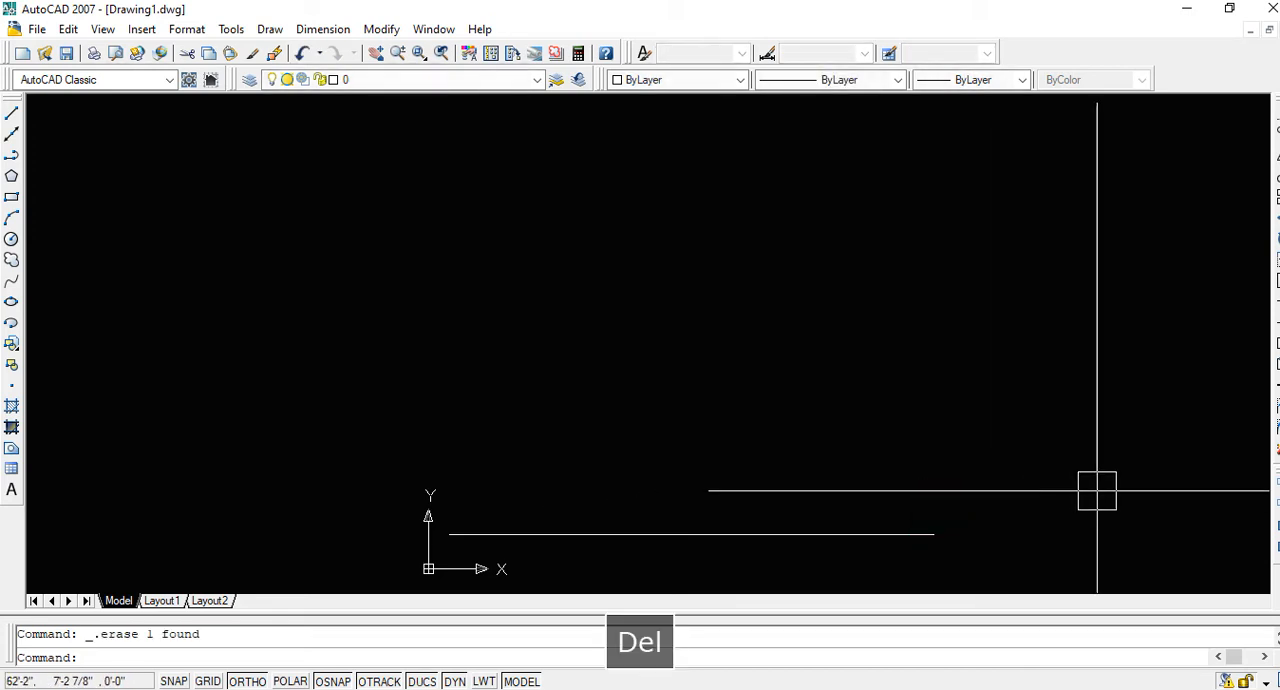
{"action": "type", "text": "l"}
{"action": "key", "text": "space"}
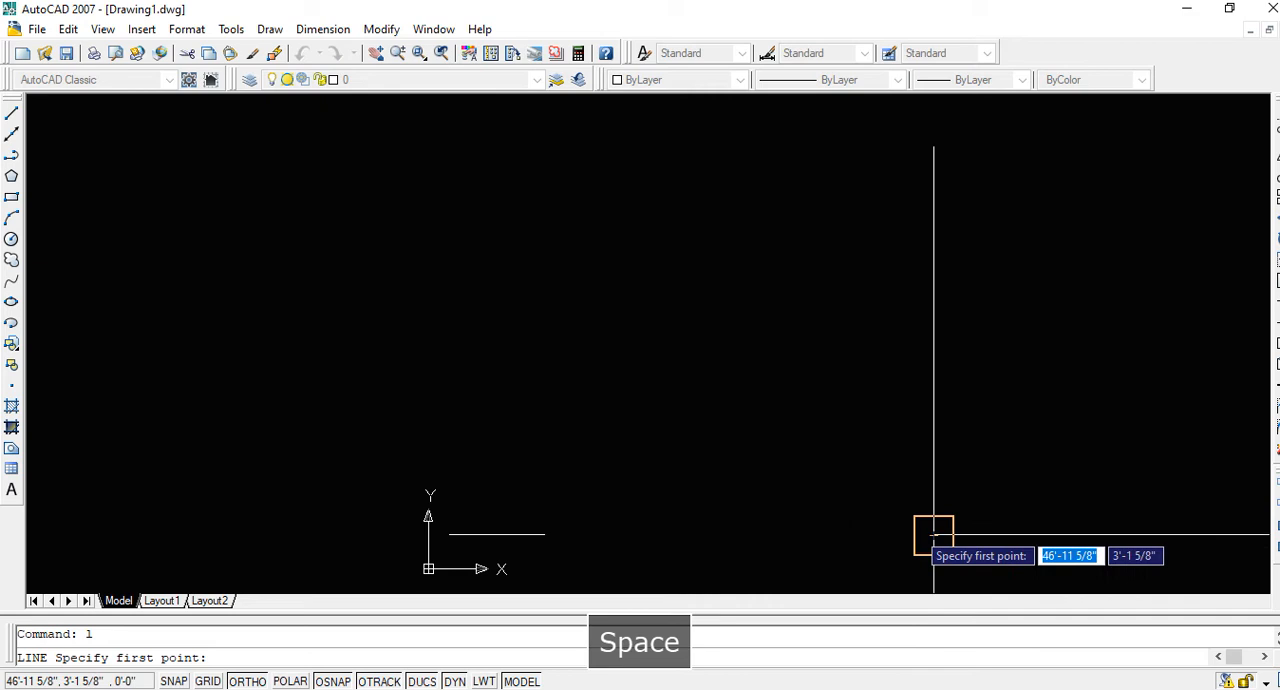
{"action": "left_click", "coordinate": [934, 535]}
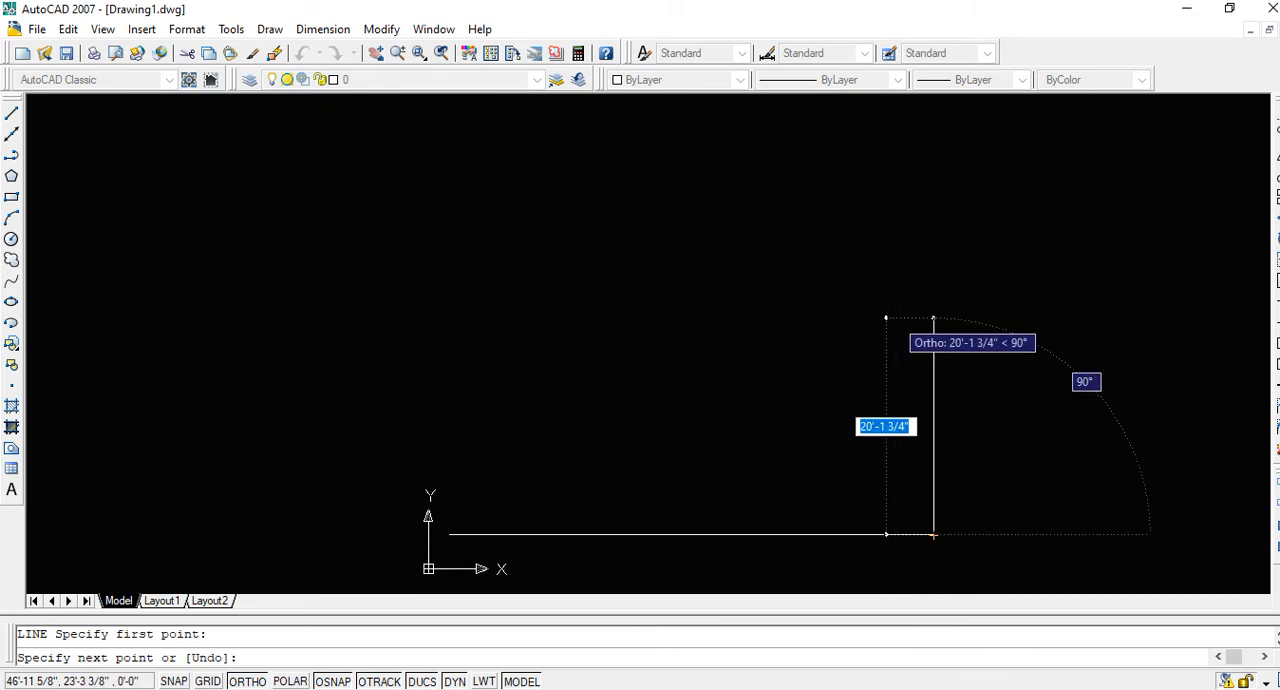
{"action": "type", "text": "35"}
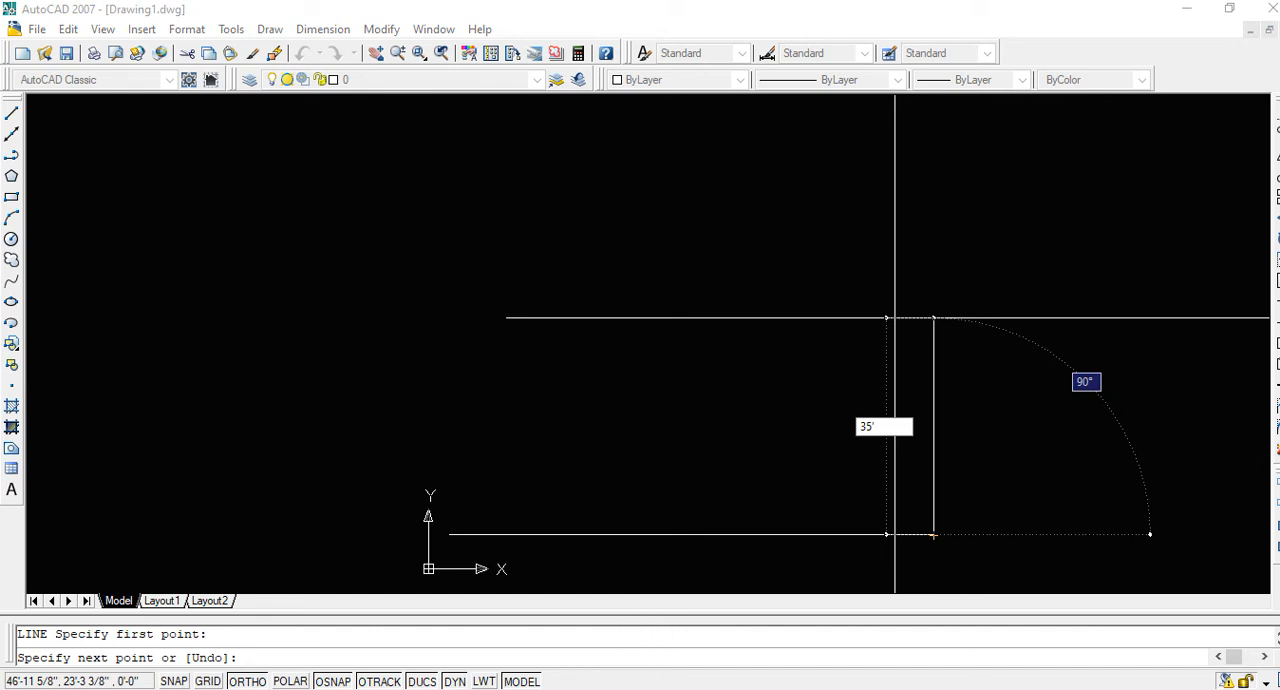
{"action": "key", "text": "Return"}
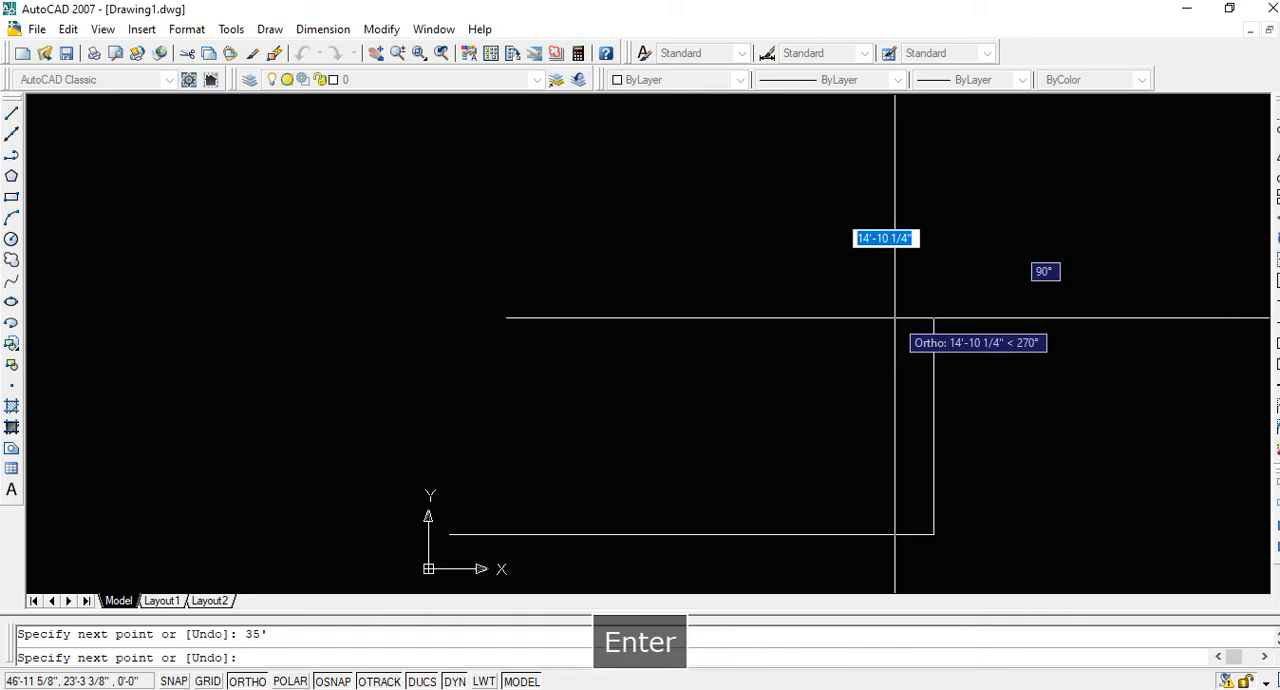
{"action": "key", "text": "Escape"}
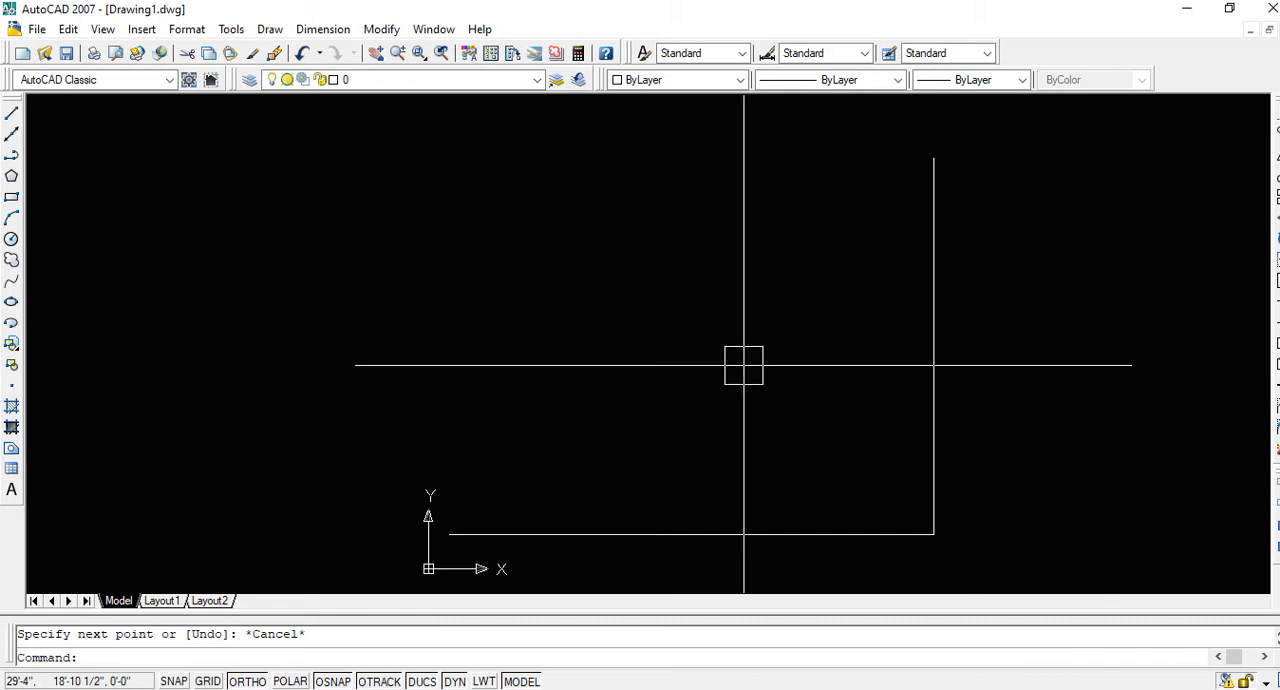
Draw a 35' line upward from the bottom line's left end and continue it horizontally to the right line's upper end, closing the outline
{"action": "type", "text": "l"}
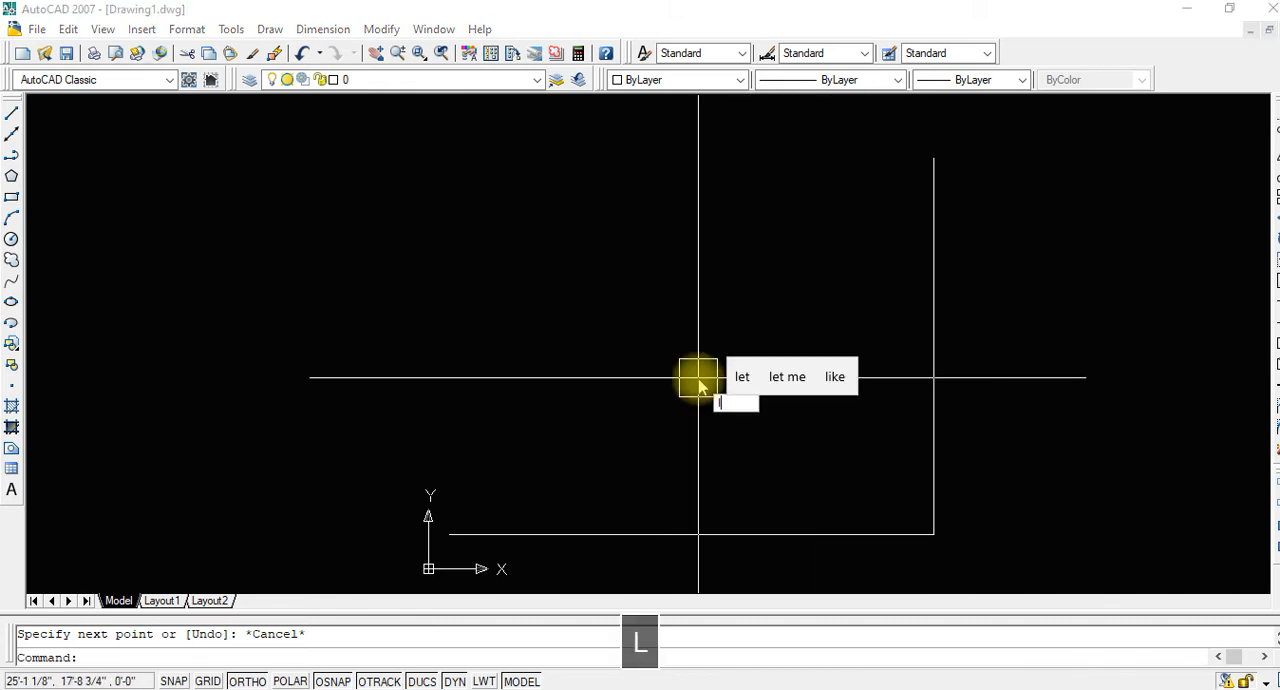
{"action": "key", "text": "space"}
{"action": "left_click", "coordinate": [449, 534]}
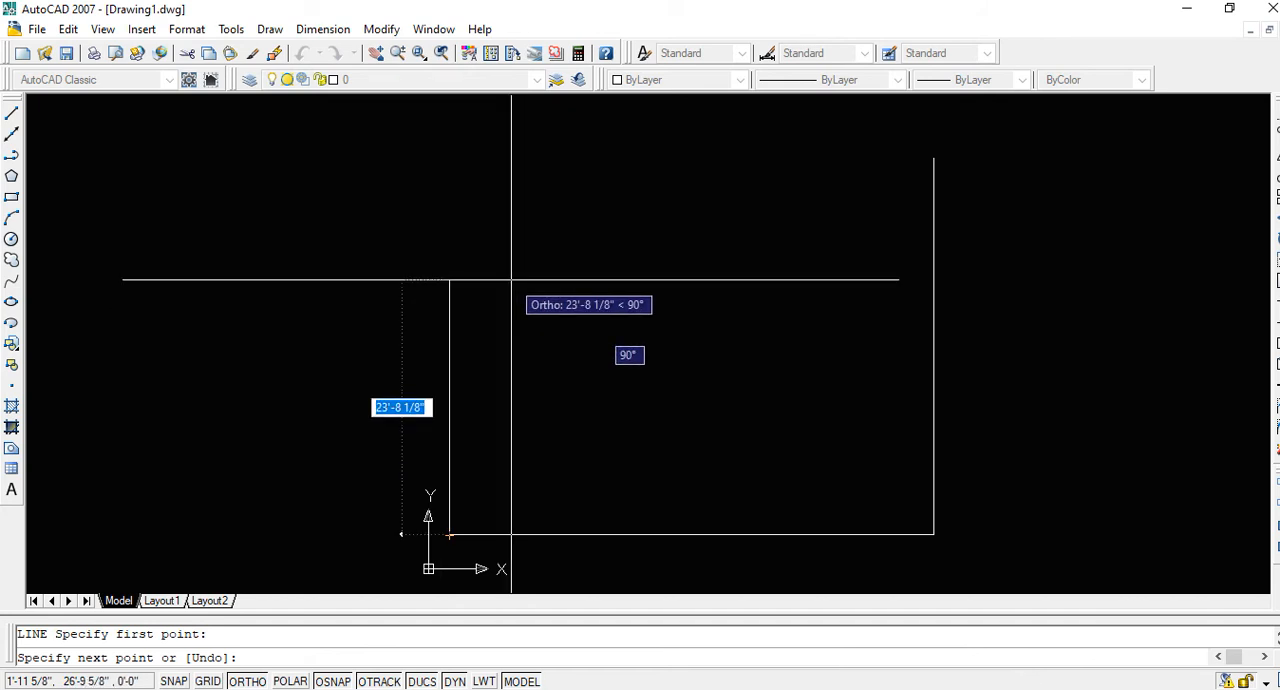
{"action": "type", "text": "35"}
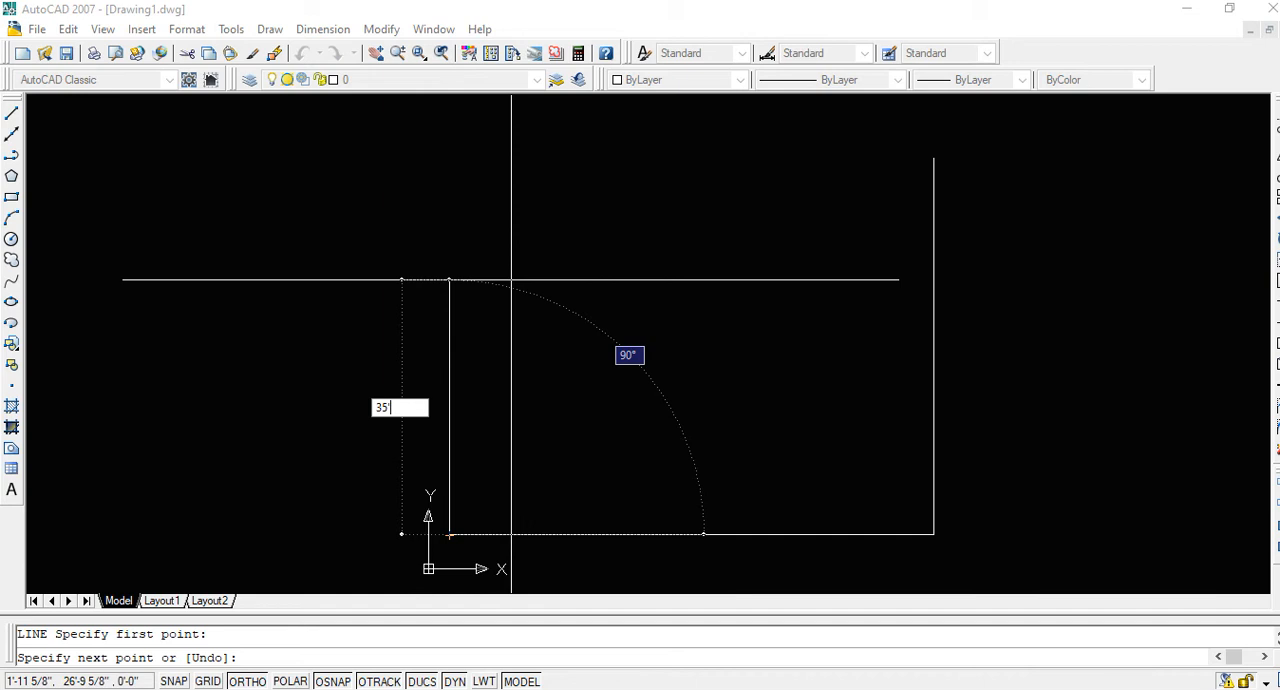
{"action": "key", "text": "Return"}
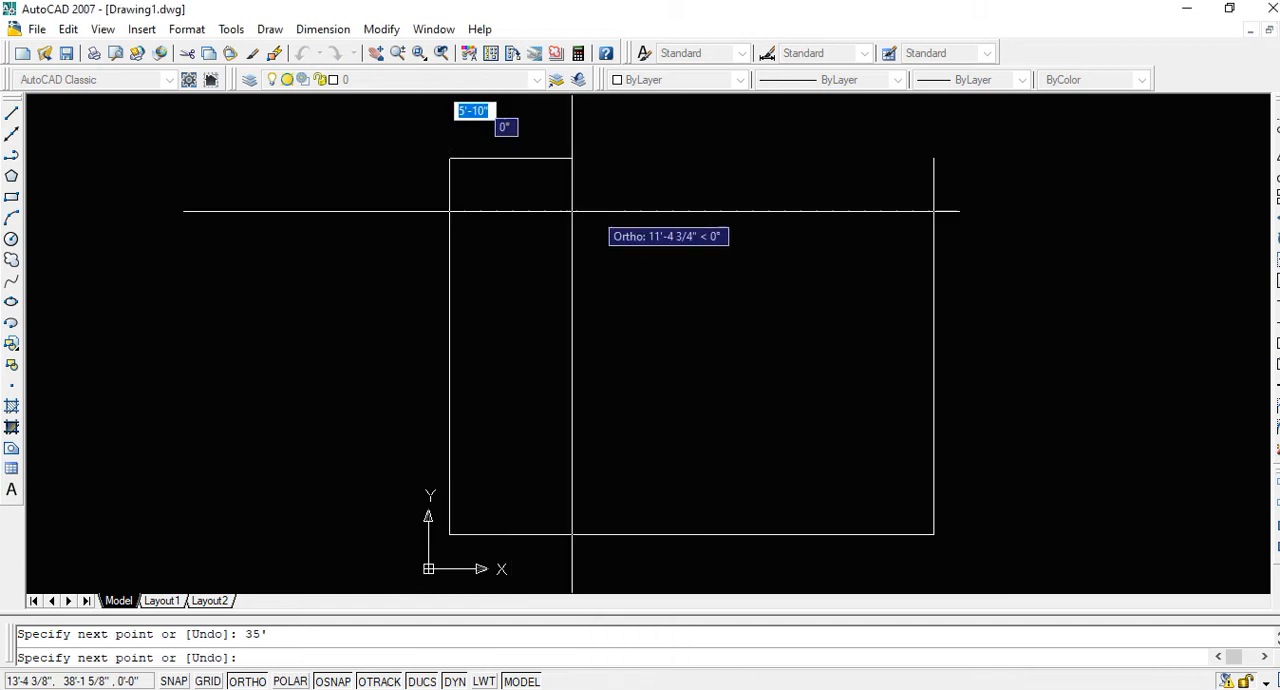
{"action": "middle_click_drag", "start_coordinate": [646, 244], "coordinate": [609, 280]}
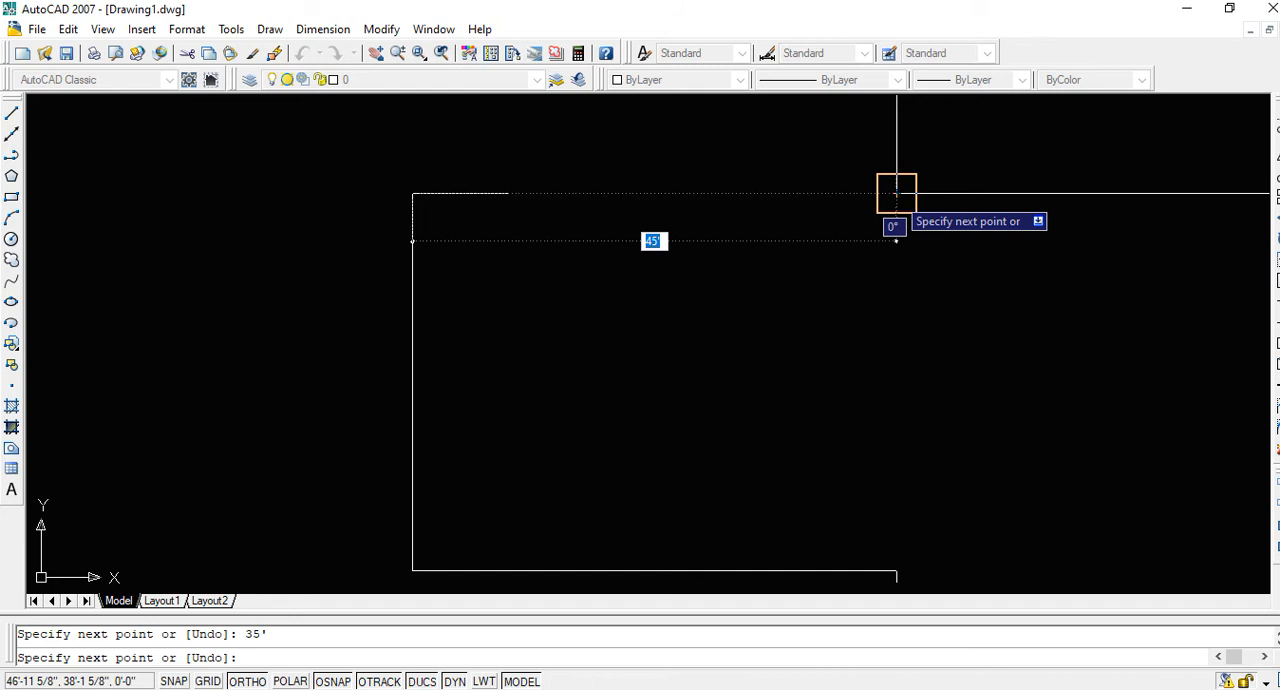
{"action": "left_click", "coordinate": [896, 193]}
{"action": "key", "text": "Escape"}
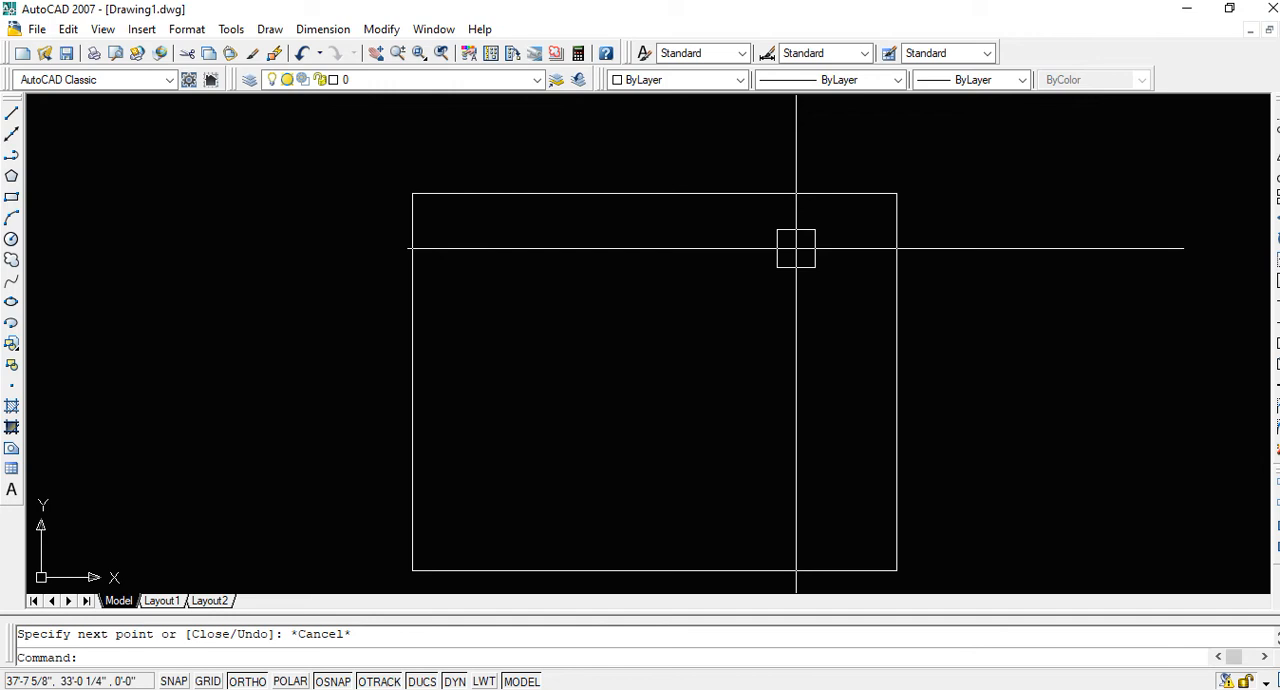
{"action": "type", "text": "l"}
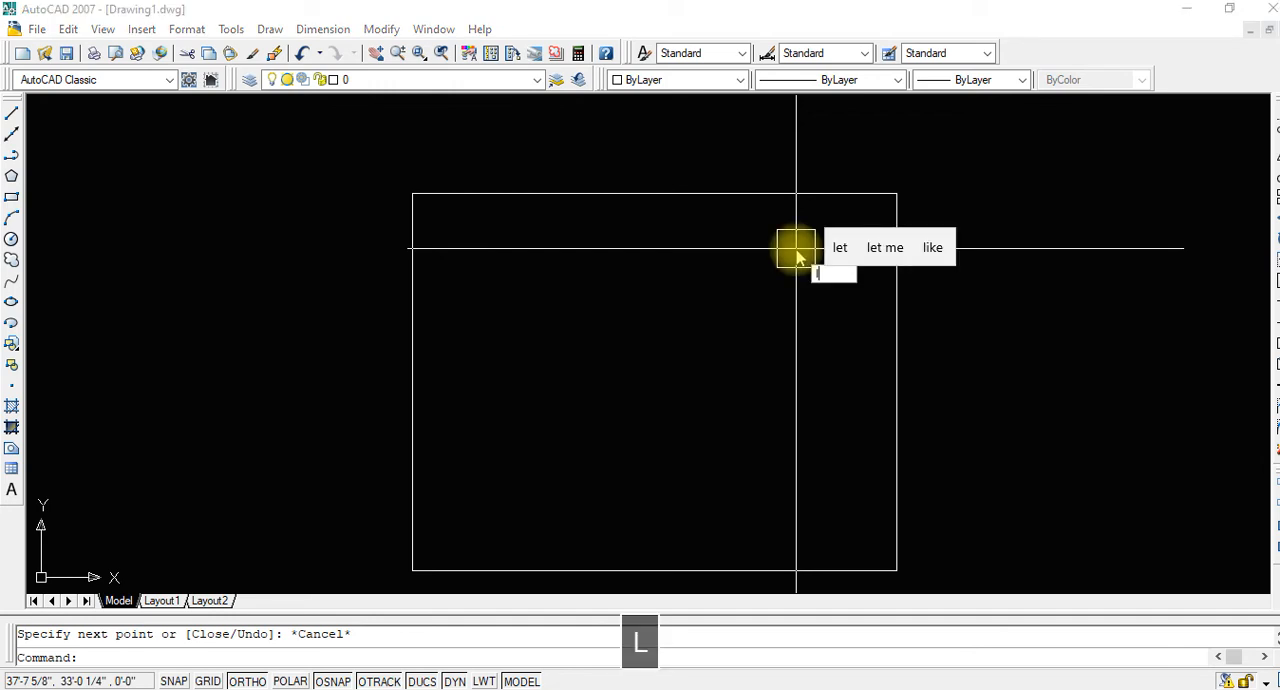
{"action": "key", "text": "Escape"}
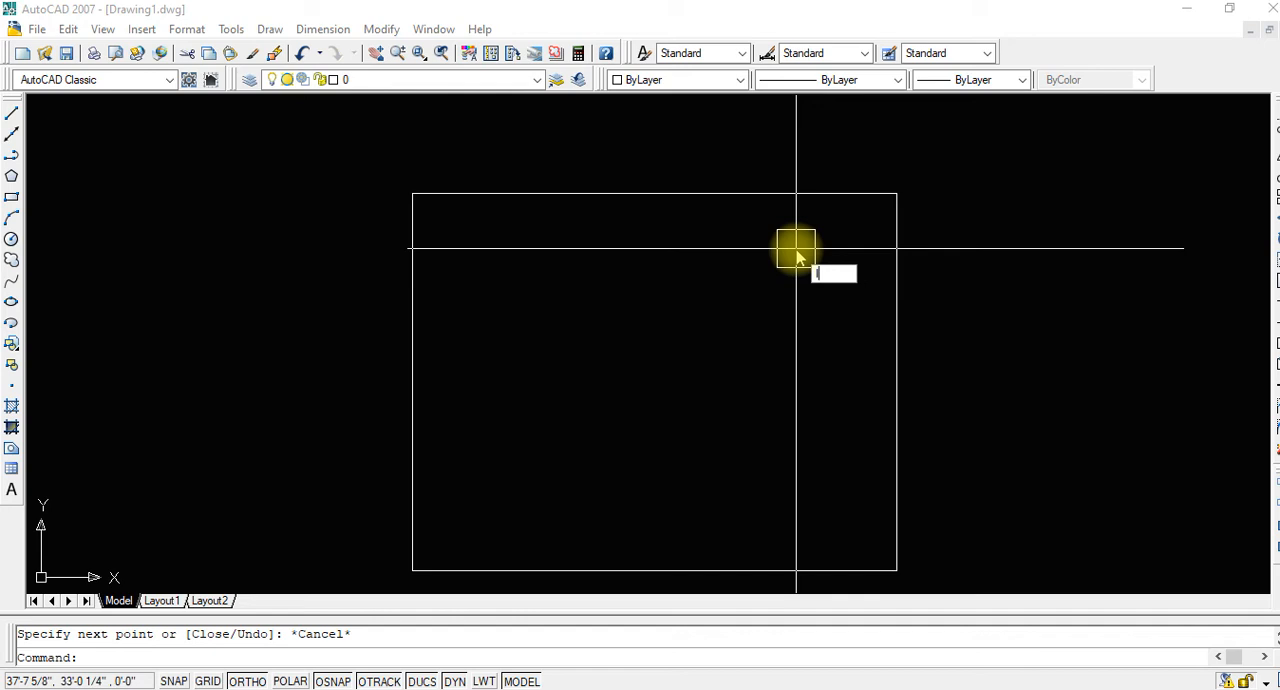
{"action": "key", "text": "Escape"}
{"action": "type", "text": "o"}
{"action": "key", "text": "space"}
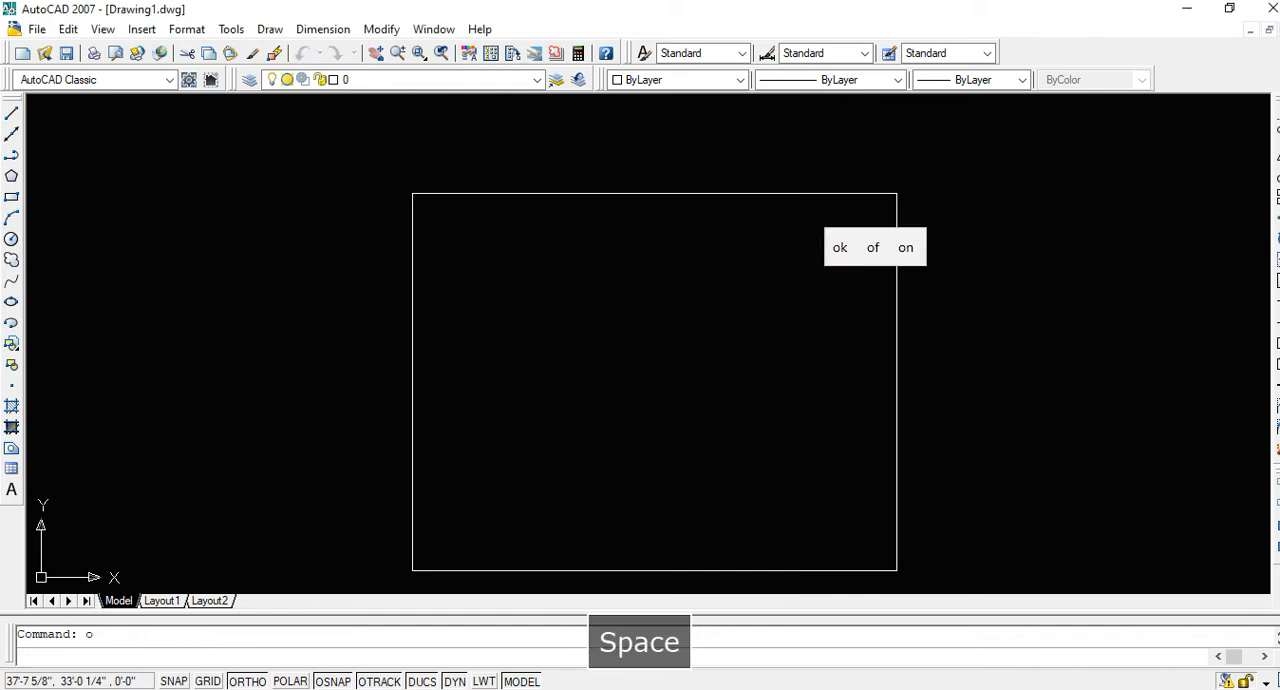
{"action": "key", "text": "Escape"}
Offset the outline's top line 9" inward
{"action": "type", "text": "o"}
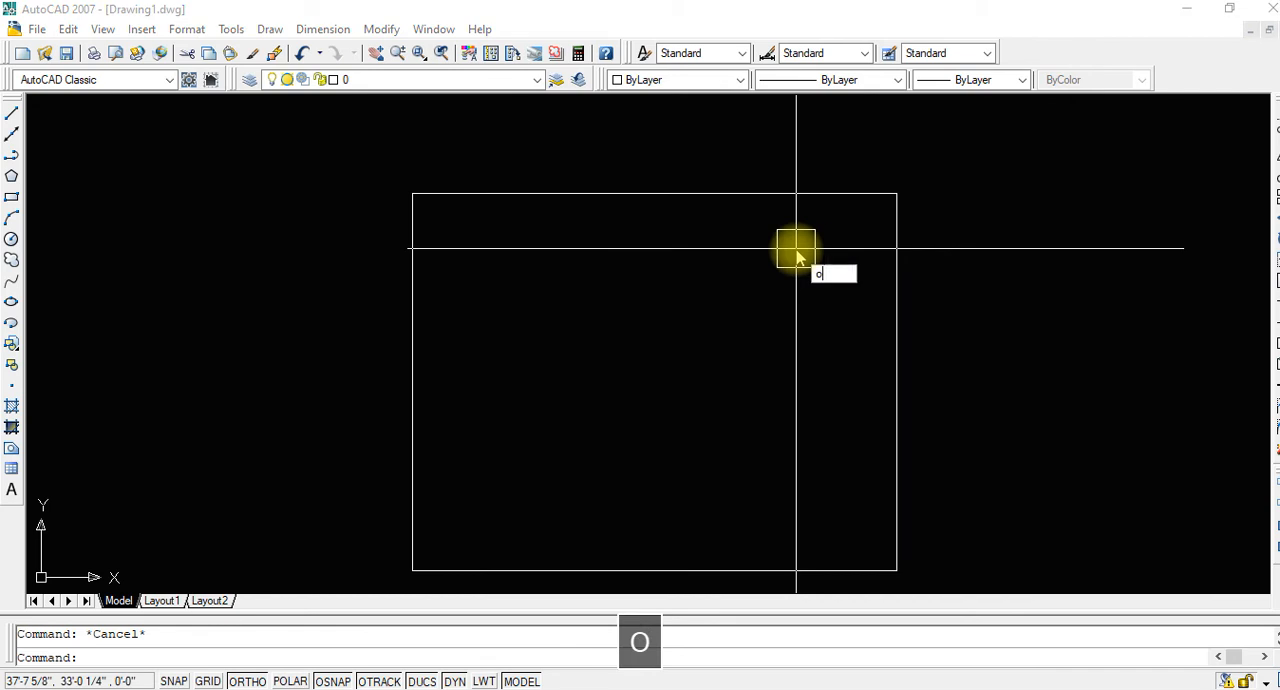
{"action": "key", "text": "space"}
{"action": "type", "text": "9"}
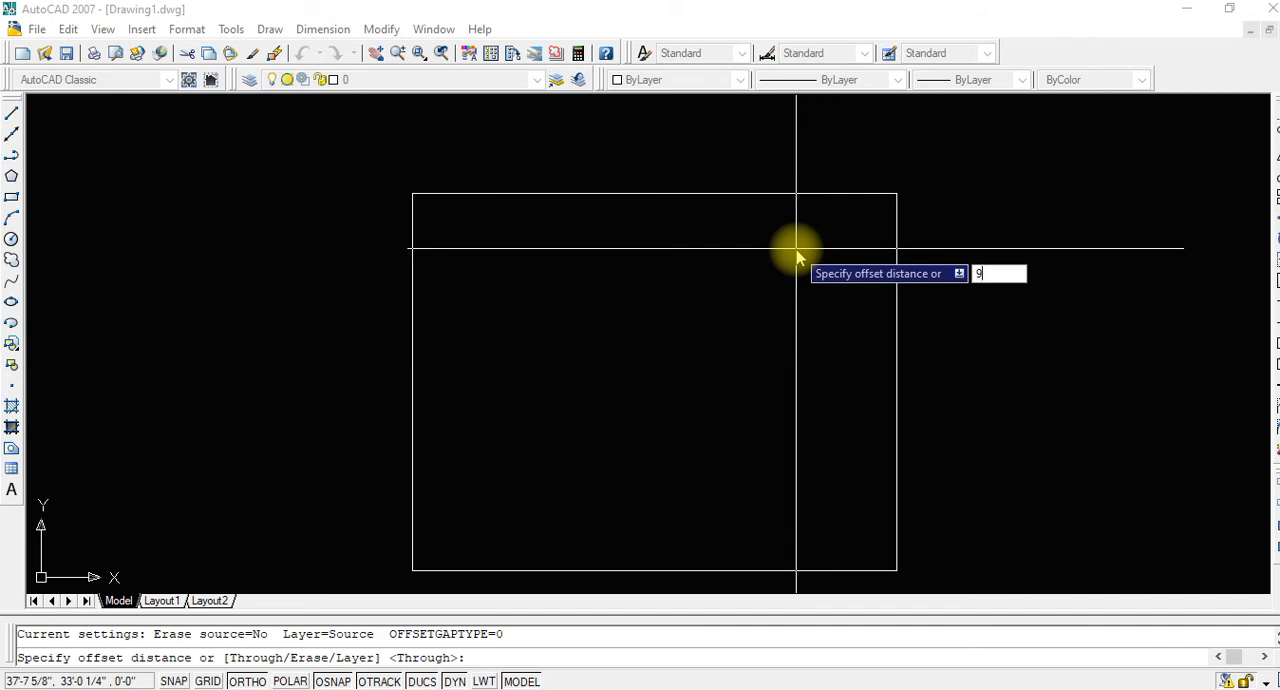
{"action": "key", "text": "Return"}
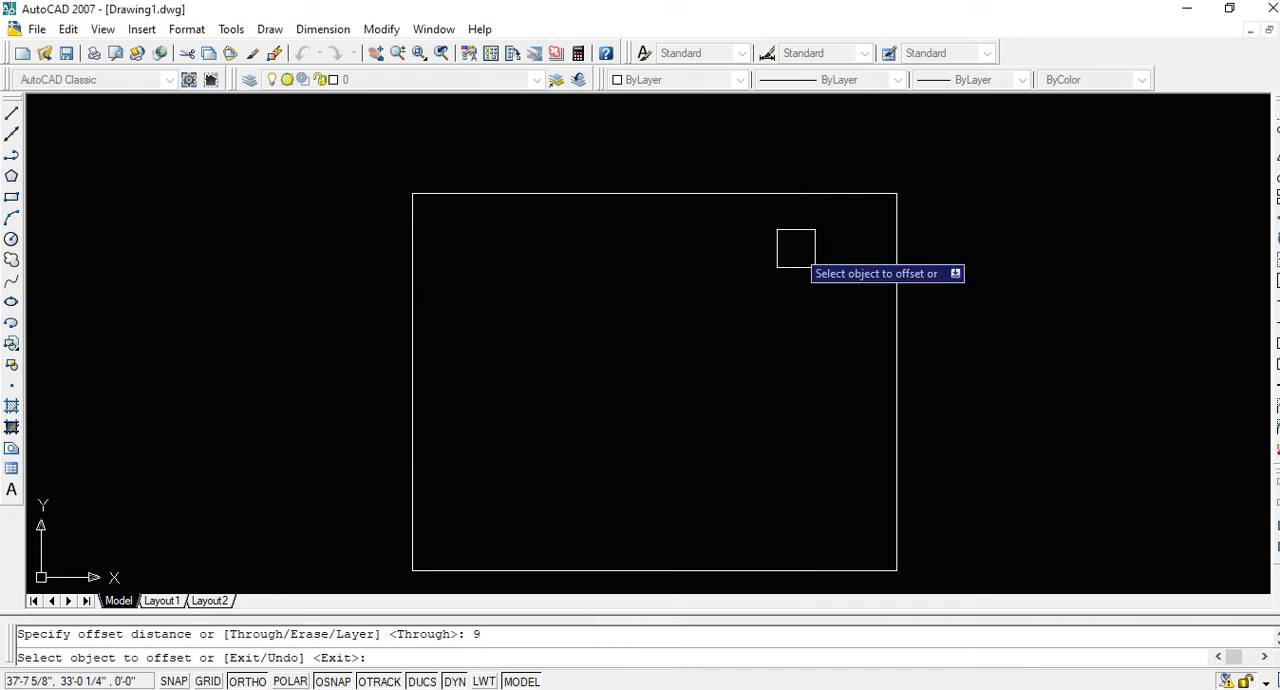
{"action": "left_click", "coordinate": [781, 196]}
{"action": "left_click", "coordinate": [762, 235]}
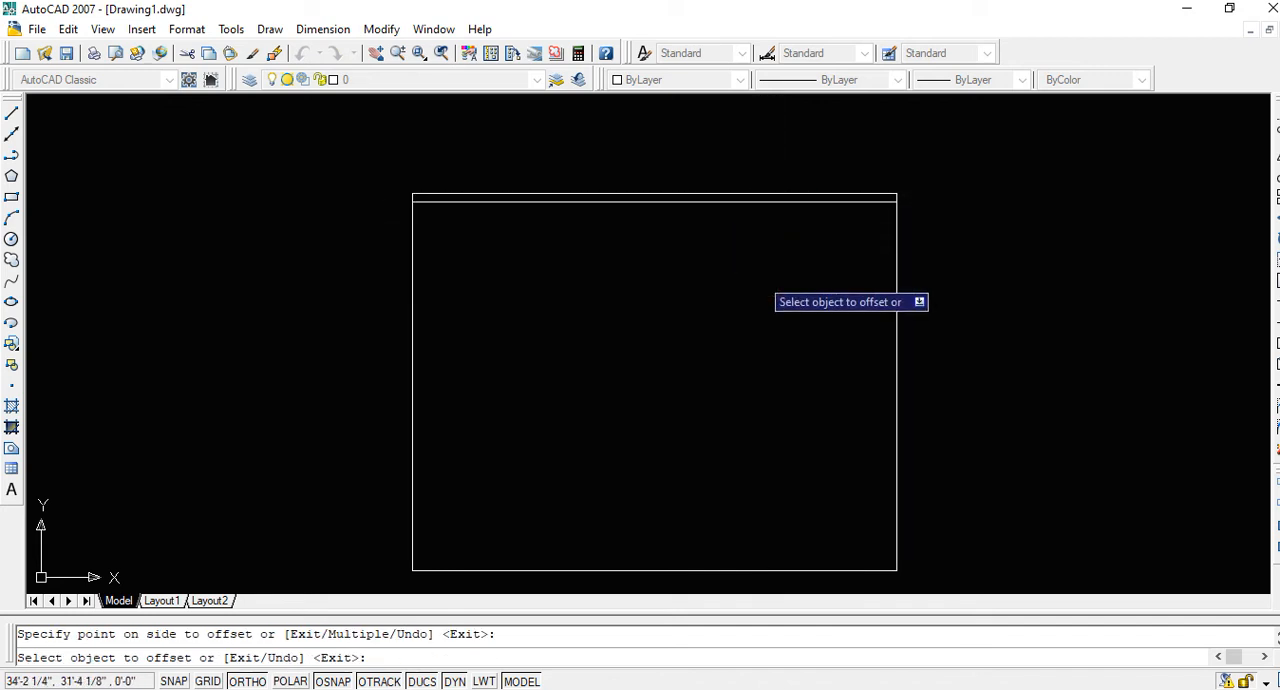
Offset the outline's right, left and bottom lines inward by the same 9" distance
{"action": "left_click", "coordinate": [903, 312]}
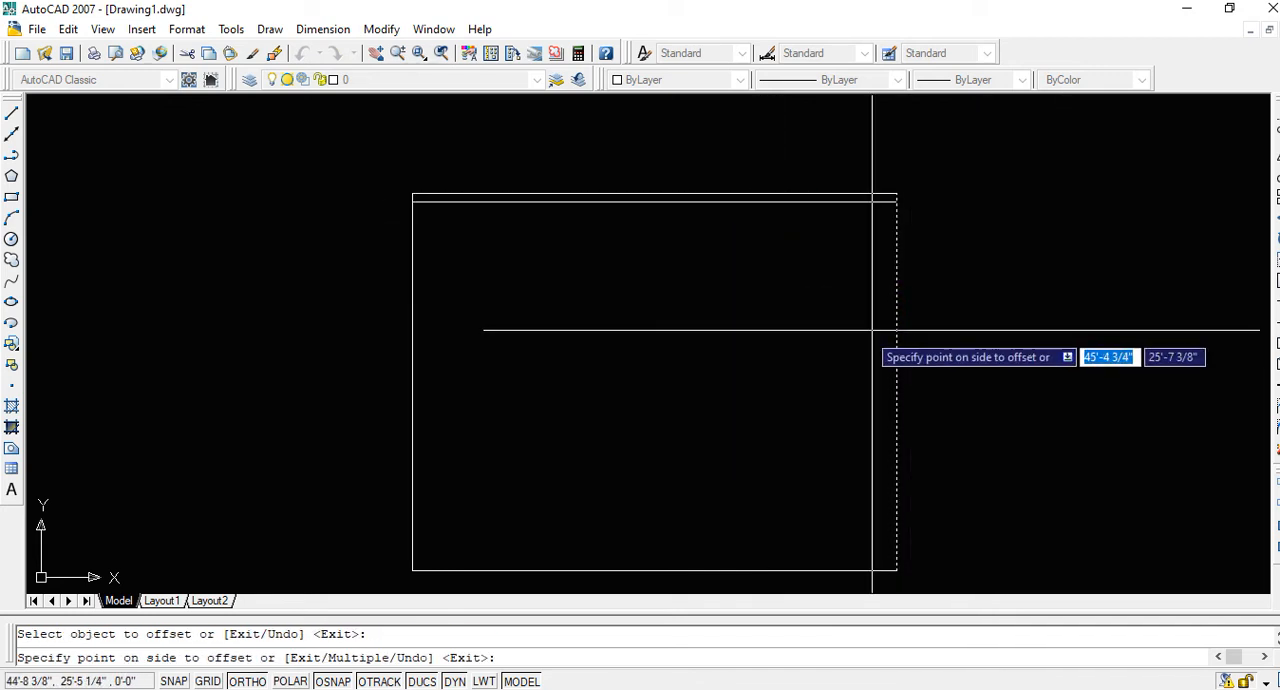
{"action": "left_click", "coordinate": [789, 336]}
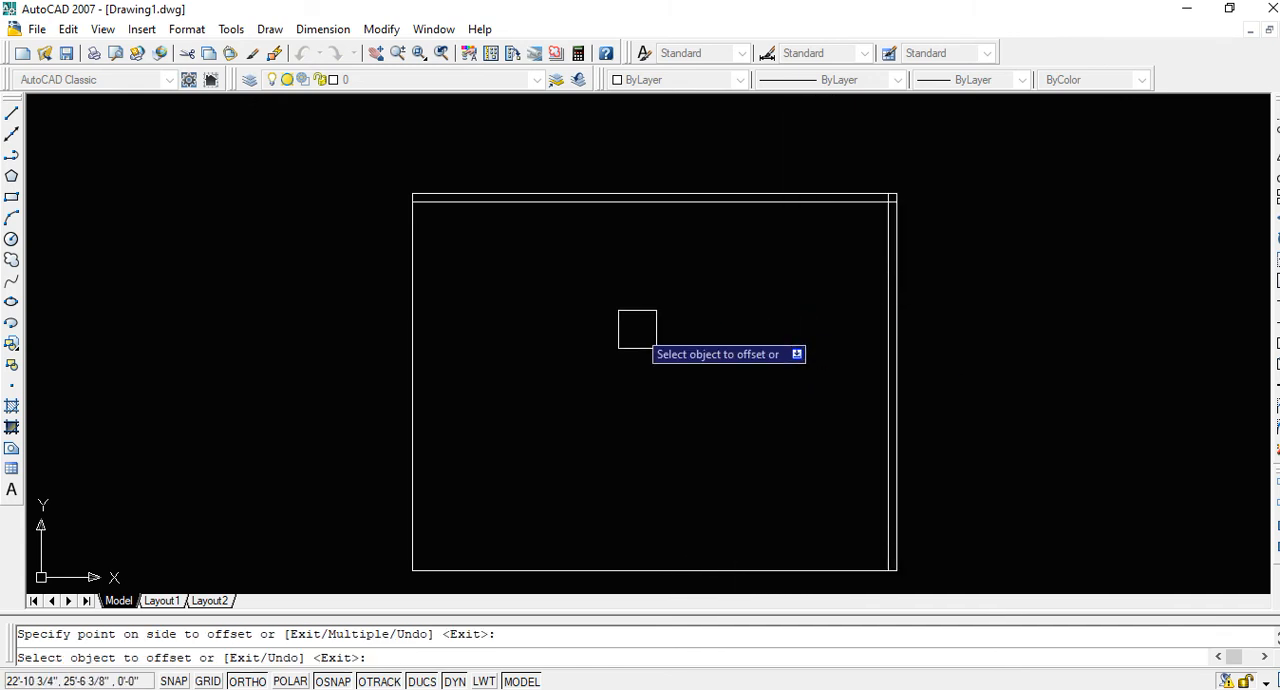
{"action": "left_click", "coordinate": [414, 337]}
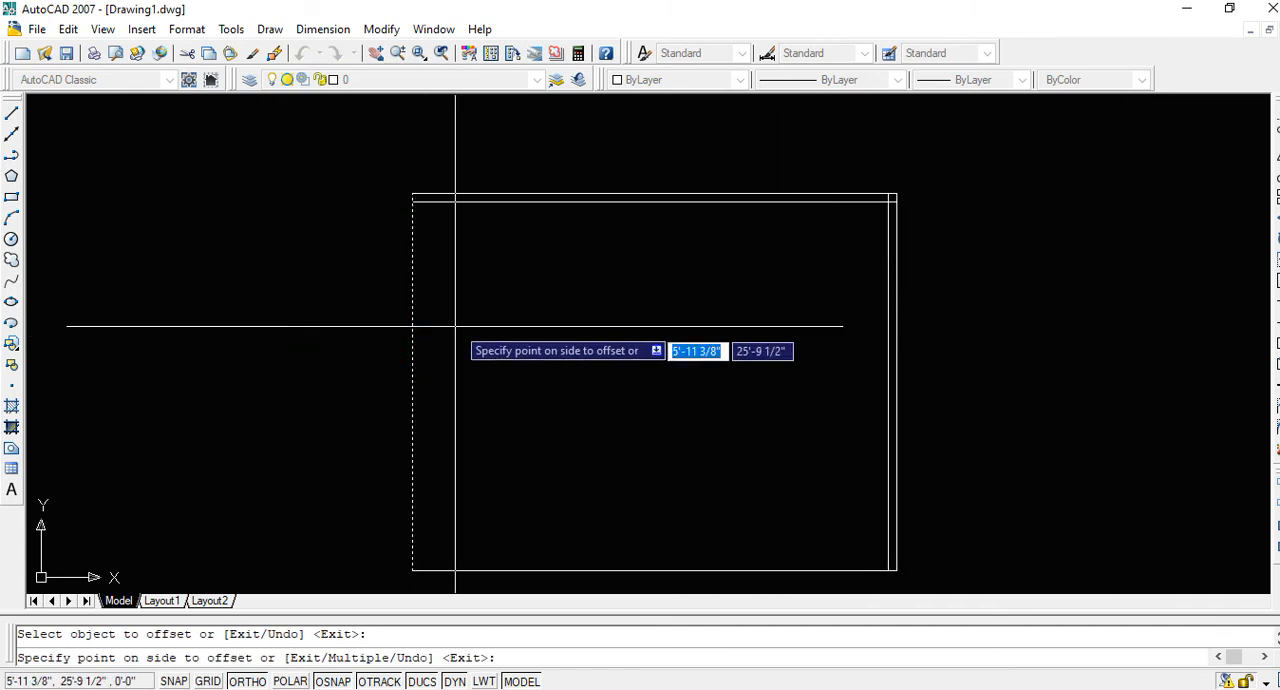
{"action": "left_click", "coordinate": [576, 337]}
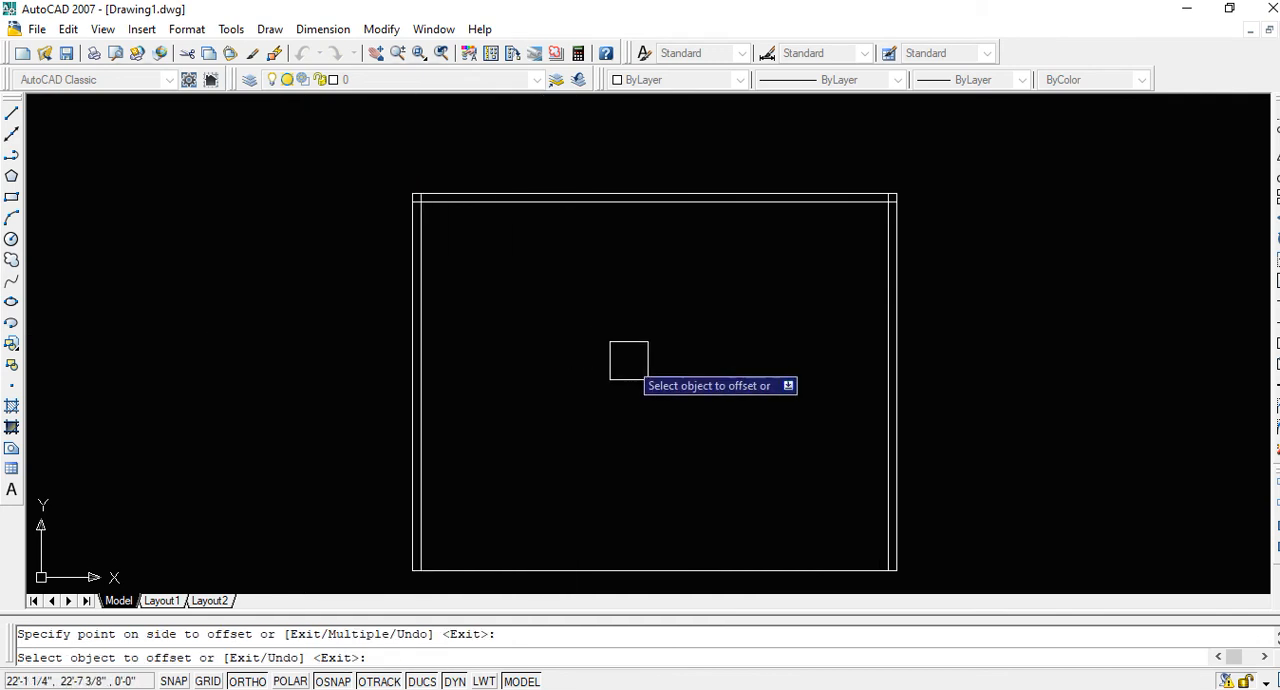
{"action": "left_click", "coordinate": [626, 552]}
{"action": "left_click", "coordinate": [654, 472]}
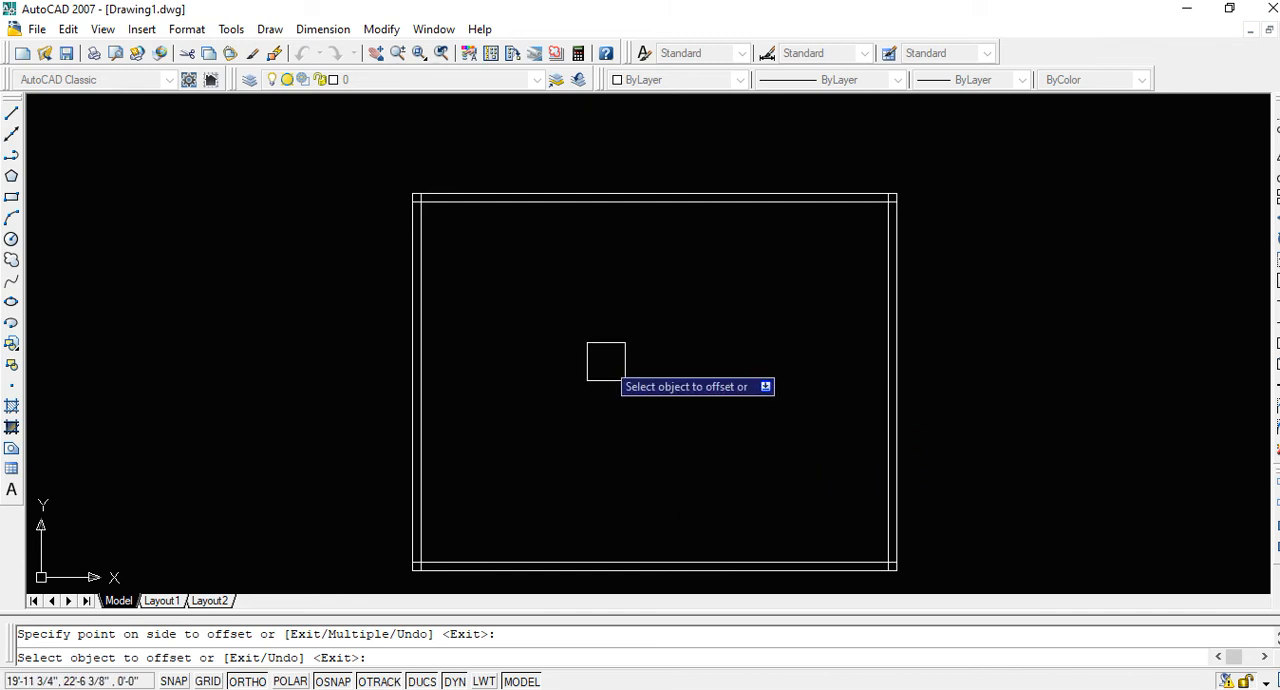
{"action": "key", "text": "Escape"}
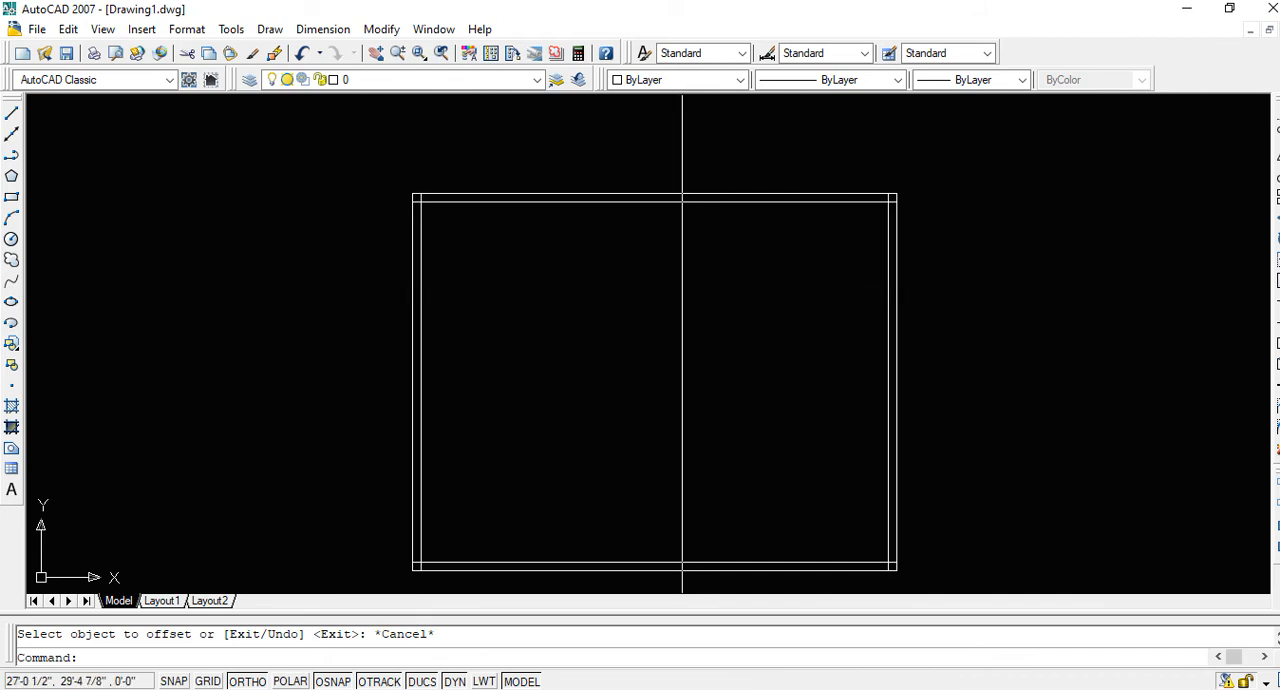
Shorten the inner top line by stretching its right end back to the intersection with the inner right line
{"action": "middle_click_drag", "start_coordinate": [729, 270], "coordinate": [636, 269]}
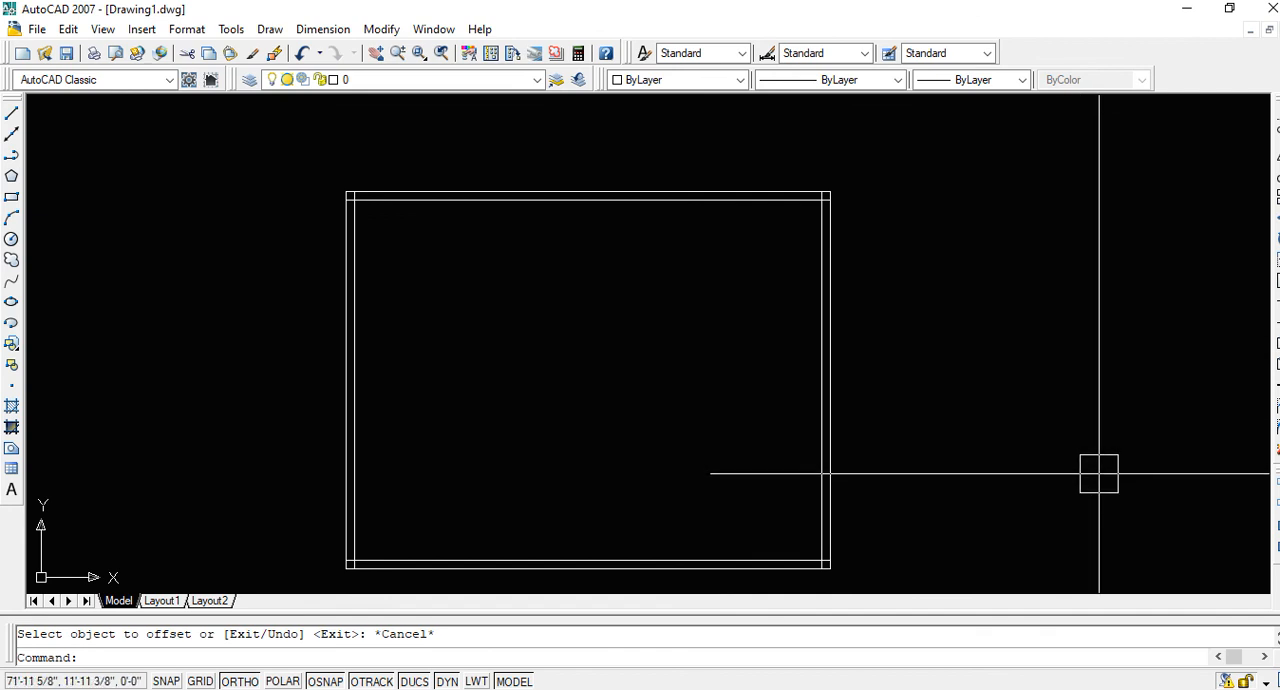
{"action": "mouse_move", "coordinate": [908, 360]}
{"action": "middle_mouse_down"}
{"action": "mouse_move", "coordinate": [803, 305]}
{"action": "mouse_move", "coordinate": [889, 314]}
{"action": "middle_mouse_up"}
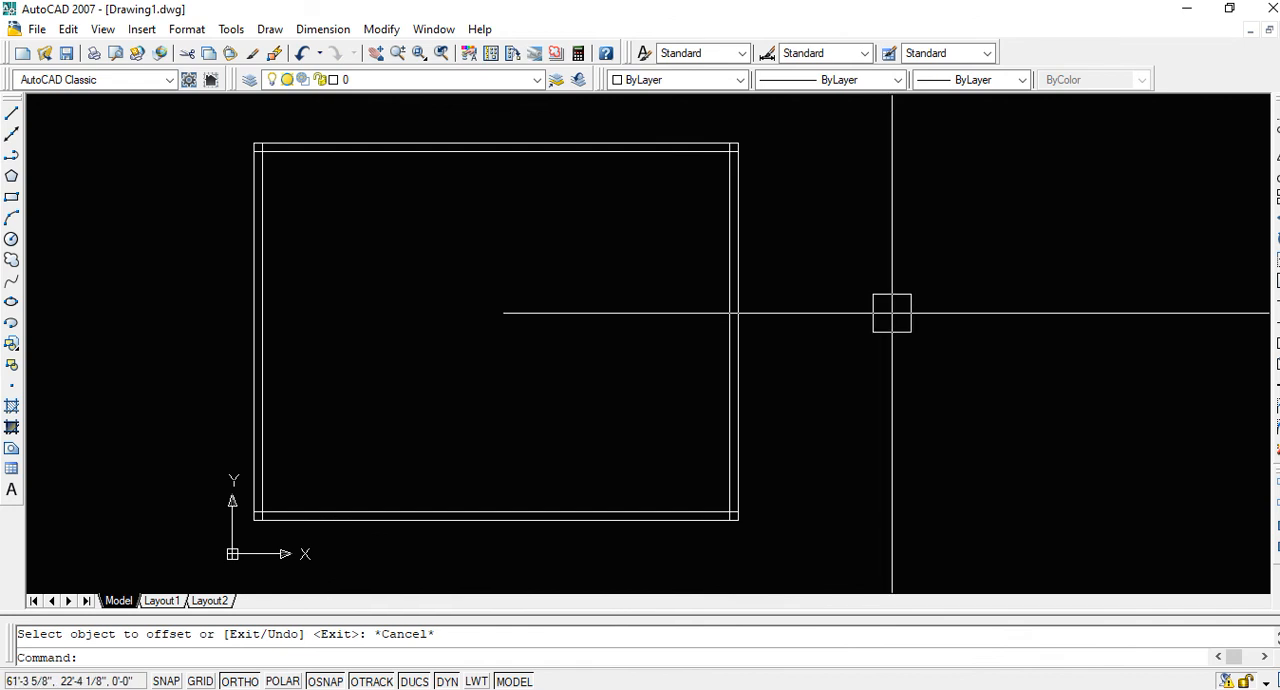
{"action": "mouse_move", "coordinate": [877, 317]}
{"action": "middle_mouse_down"}
{"action": "mouse_move", "coordinate": [932, 334]}
{"action": "mouse_move", "coordinate": [754, 340]}
{"action": "mouse_move", "coordinate": [1083, 331]}
{"action": "mouse_move", "coordinate": [1071, 343]}
{"action": "mouse_move", "coordinate": [1119, 369]}
{"action": "middle_mouse_up"}
{"action": "scroll", "coordinate": [756, 340], "scroll_direction": "up", "scroll_amount": 2}
{"action": "middle_click_drag", "start_coordinate": [1066, 329], "coordinate": [1112, 333]}
{"action": "scroll", "coordinate": [988, 128], "scroll_direction": "up", "scroll_amount": 8}
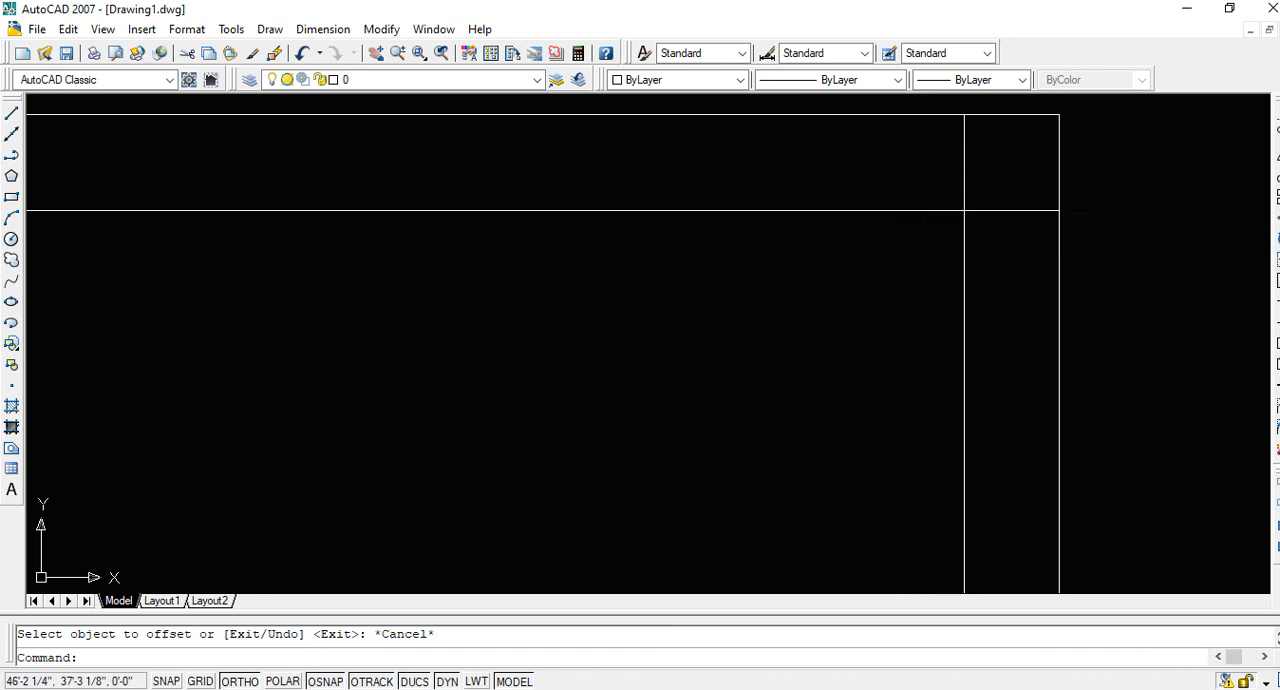
{"action": "left_click", "coordinate": [1003, 210]}
{"action": "left_click", "coordinate": [1060, 210]}
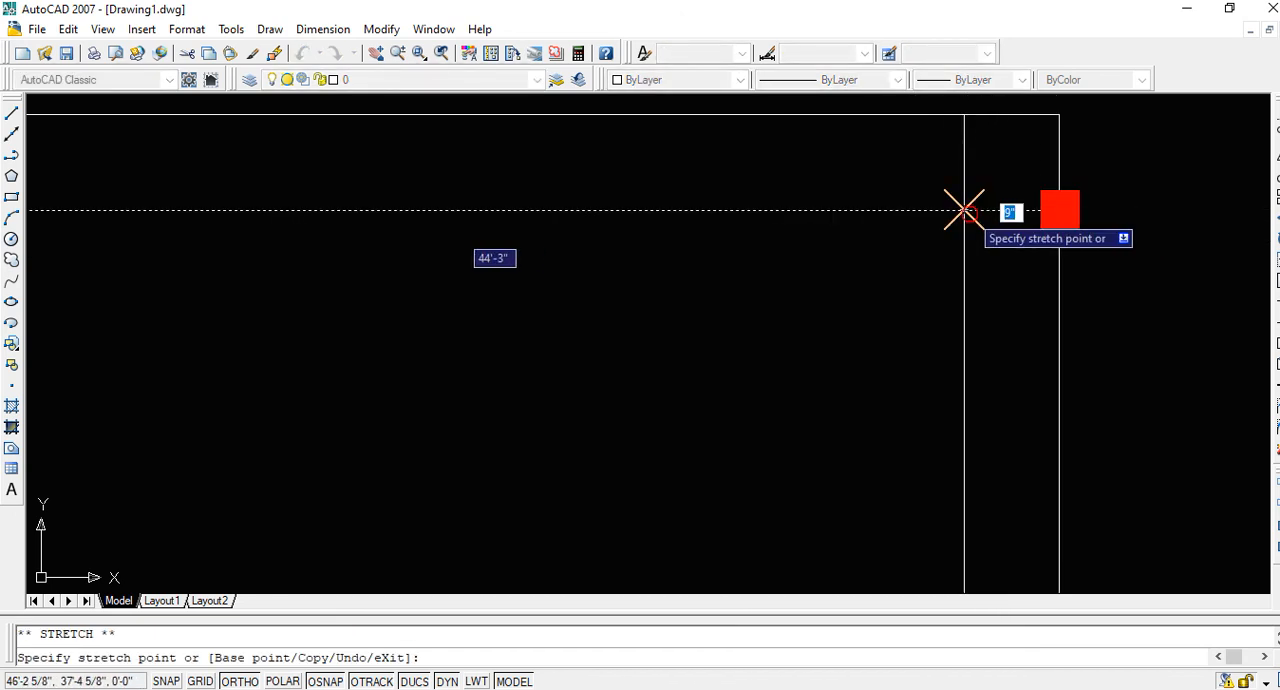
{"action": "left_click", "coordinate": [965, 210]}
{"action": "key", "text": "Escape"}
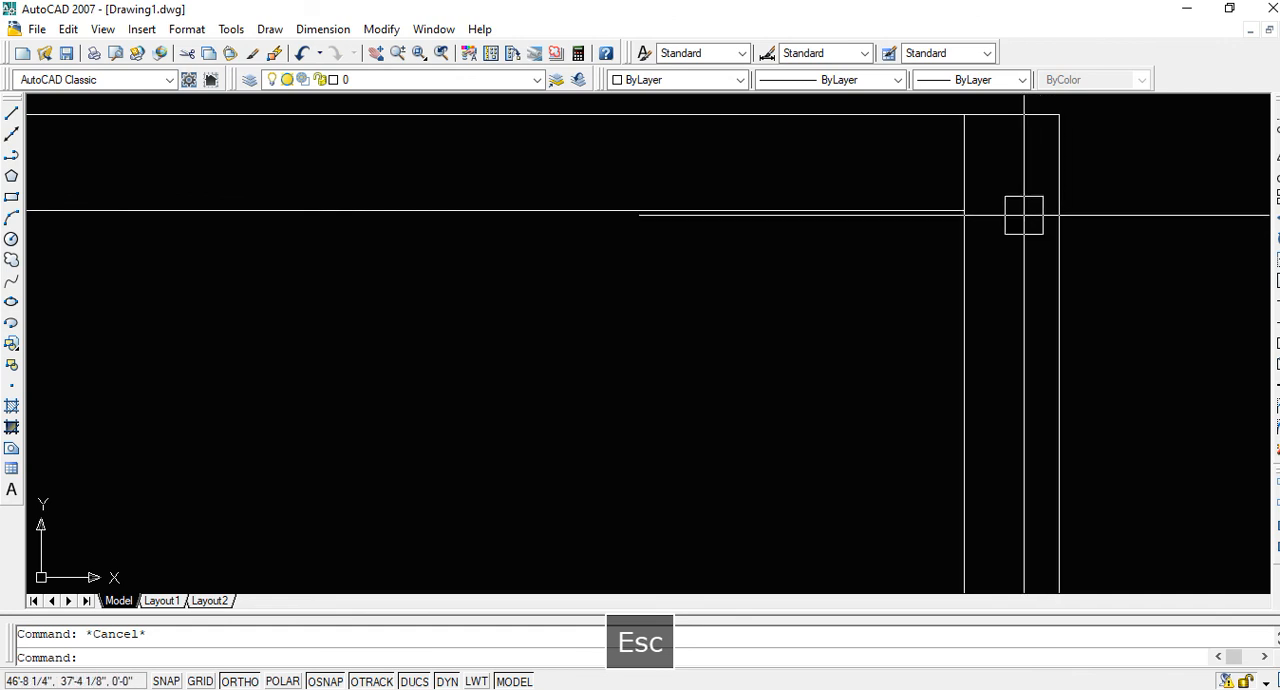